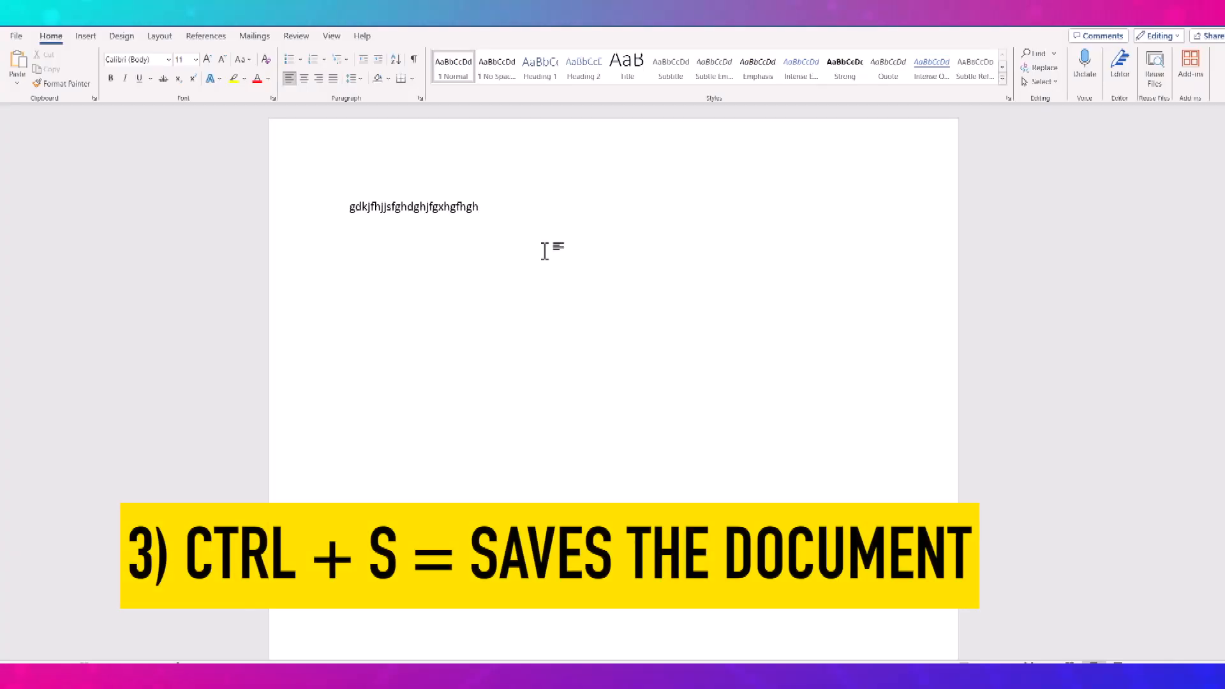
Save the document and add the text "fdsggghhgjdhadsfgdg" a few lines below the existing line.
key("ctrl+s")
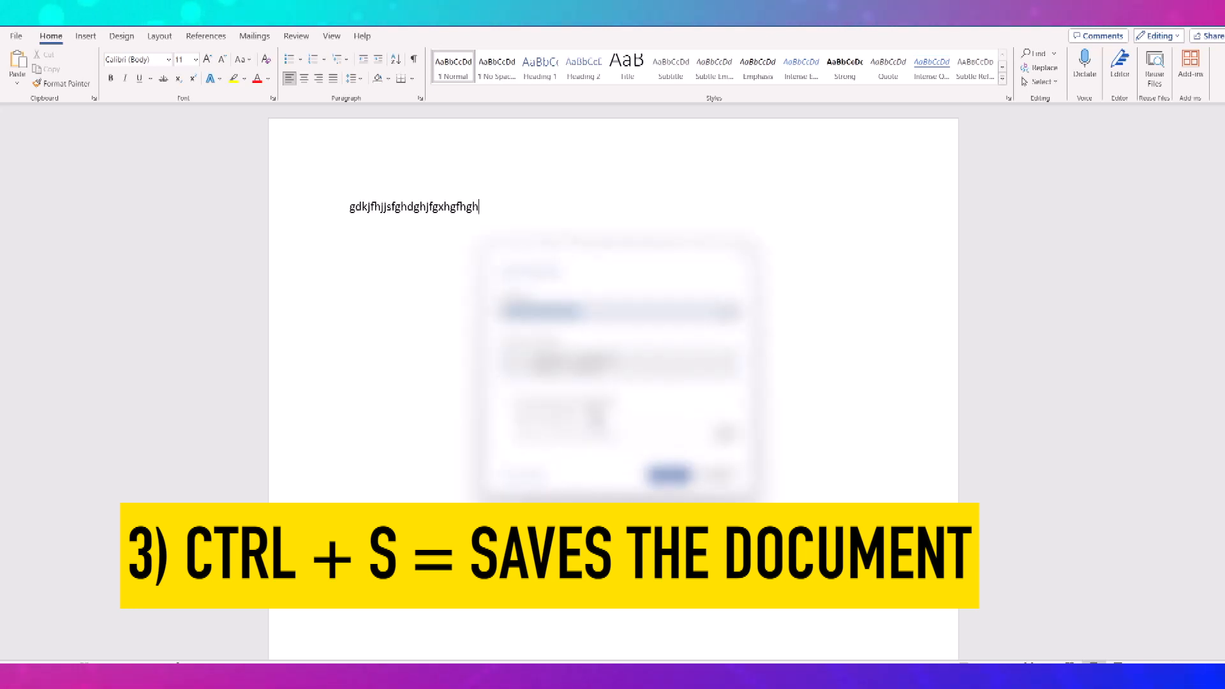
left_click(670, 475)
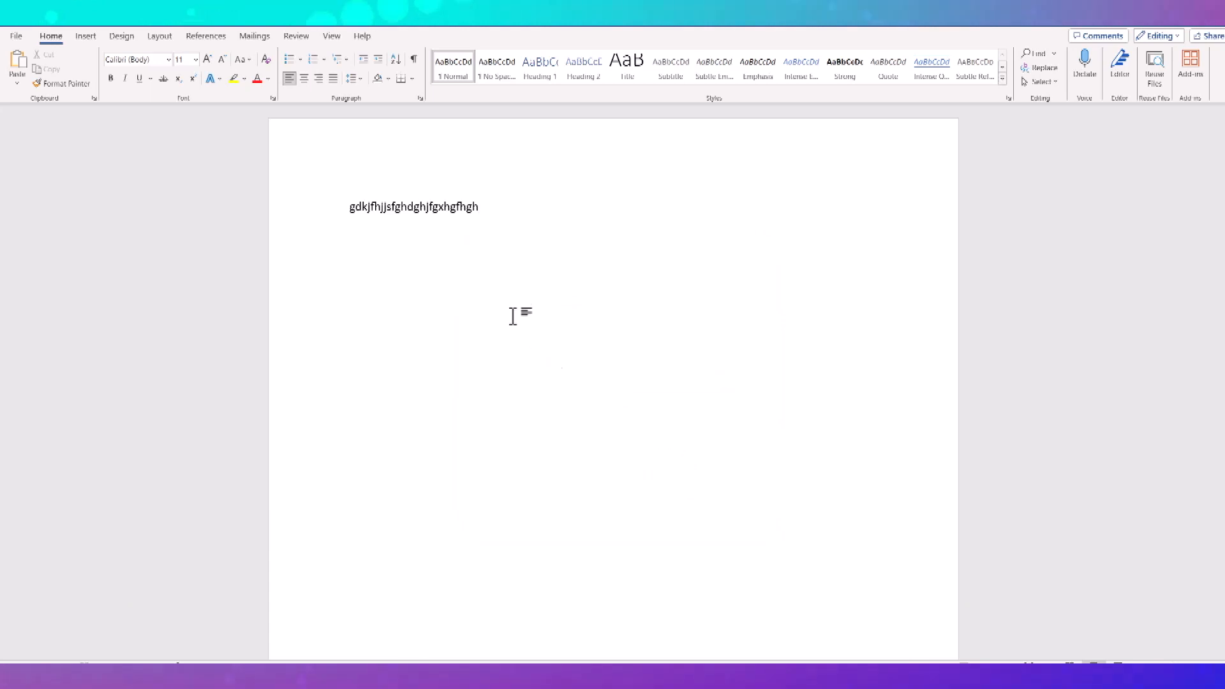
key("Return")
type("fdsggghhgjdhadsfgdg")
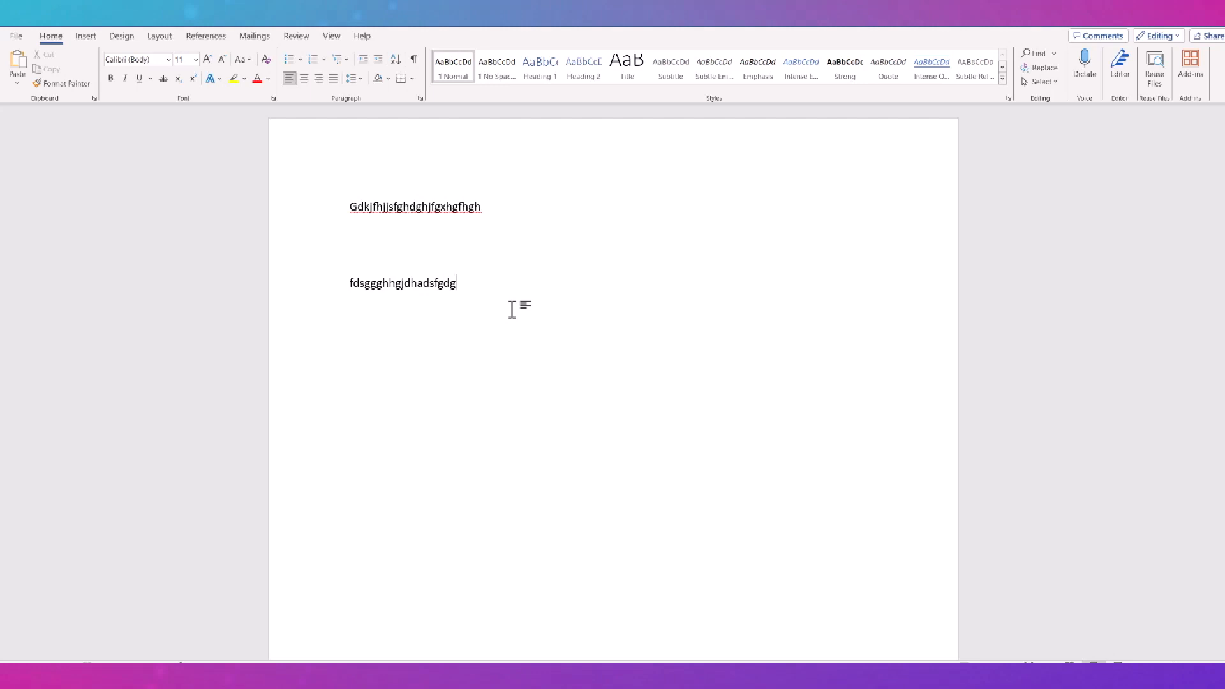
left_click(482, 249)
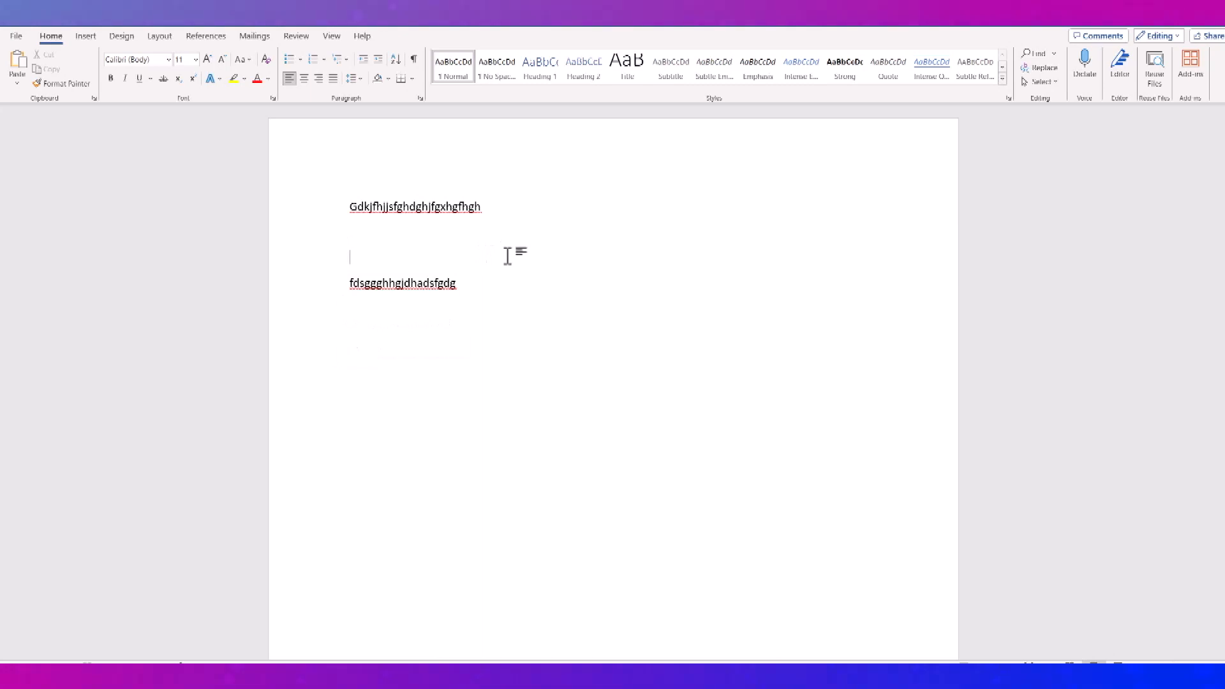
left_click(513, 321)
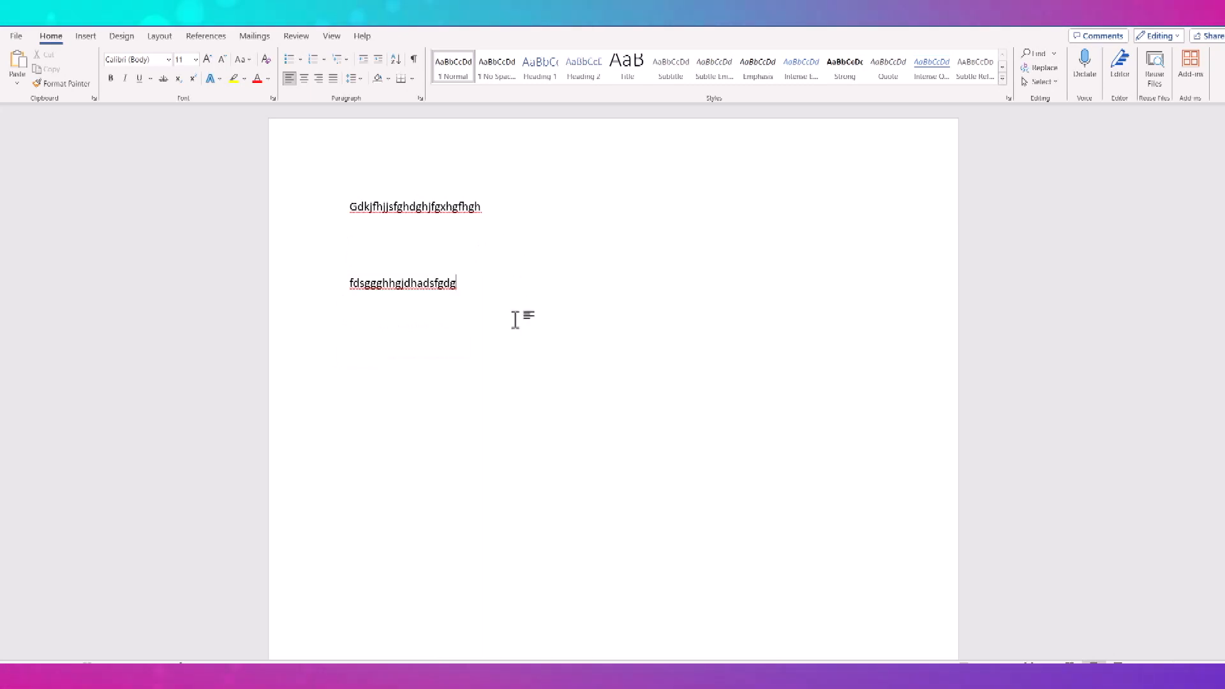
Check the document's print settings and preview, and delete all the text from the page.
key("ctrl+p")
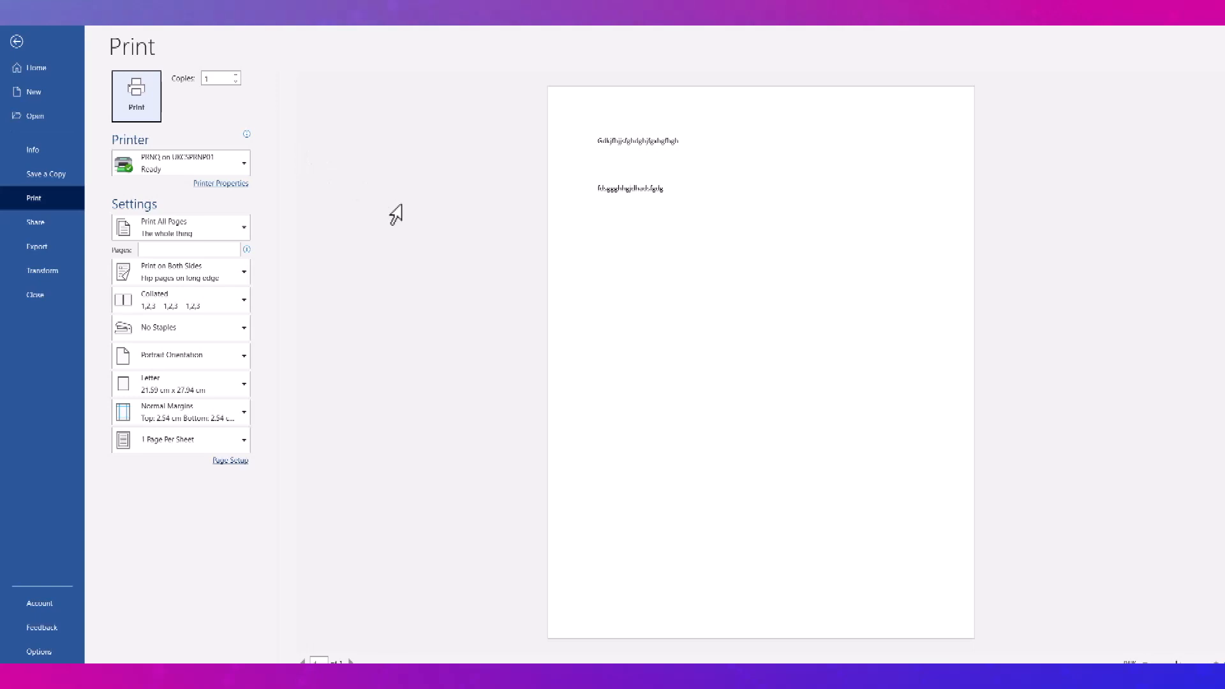
key("Escape")
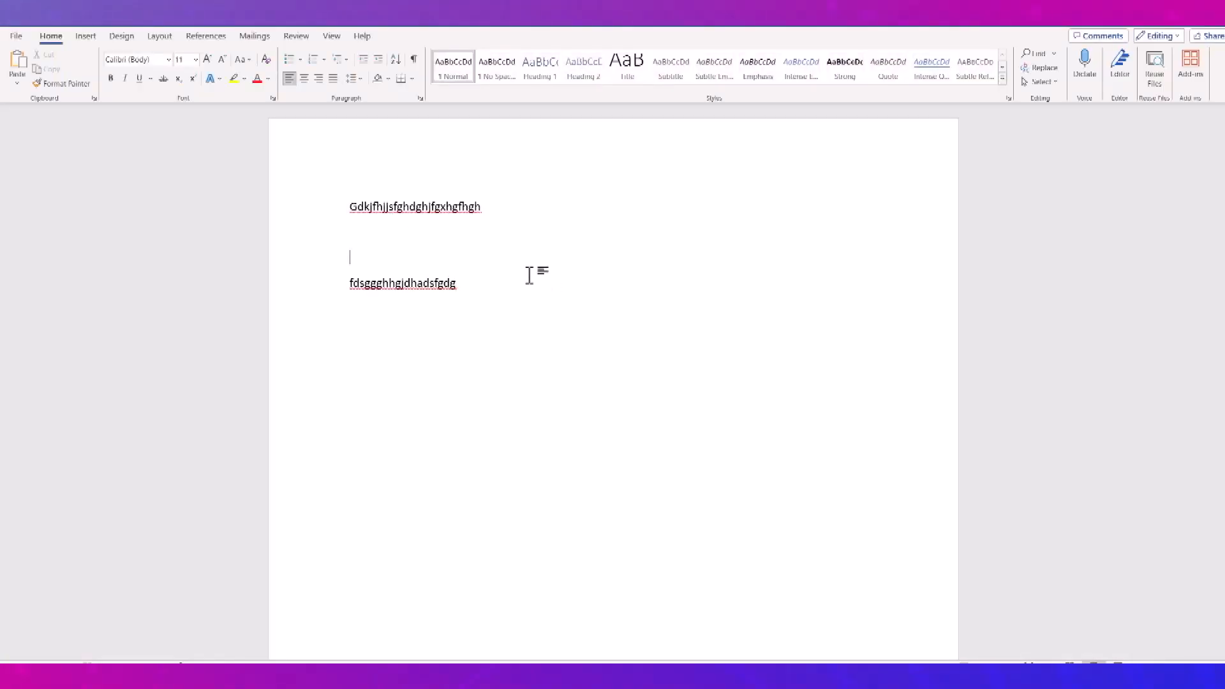
left_click_drag(468, 285, 342, 213)
key("BackSpace")
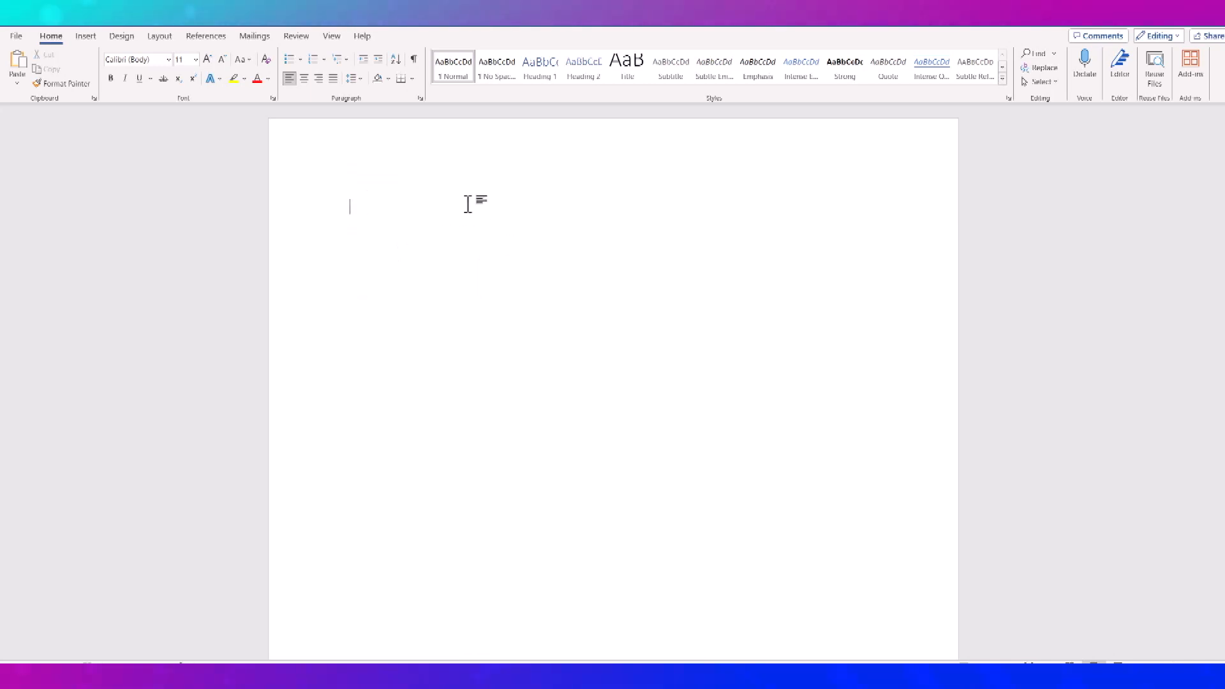
Copy the paragraph beginning "Kiptum competed" from the other open document and paste it into the blank document.
key("alt+Tab")
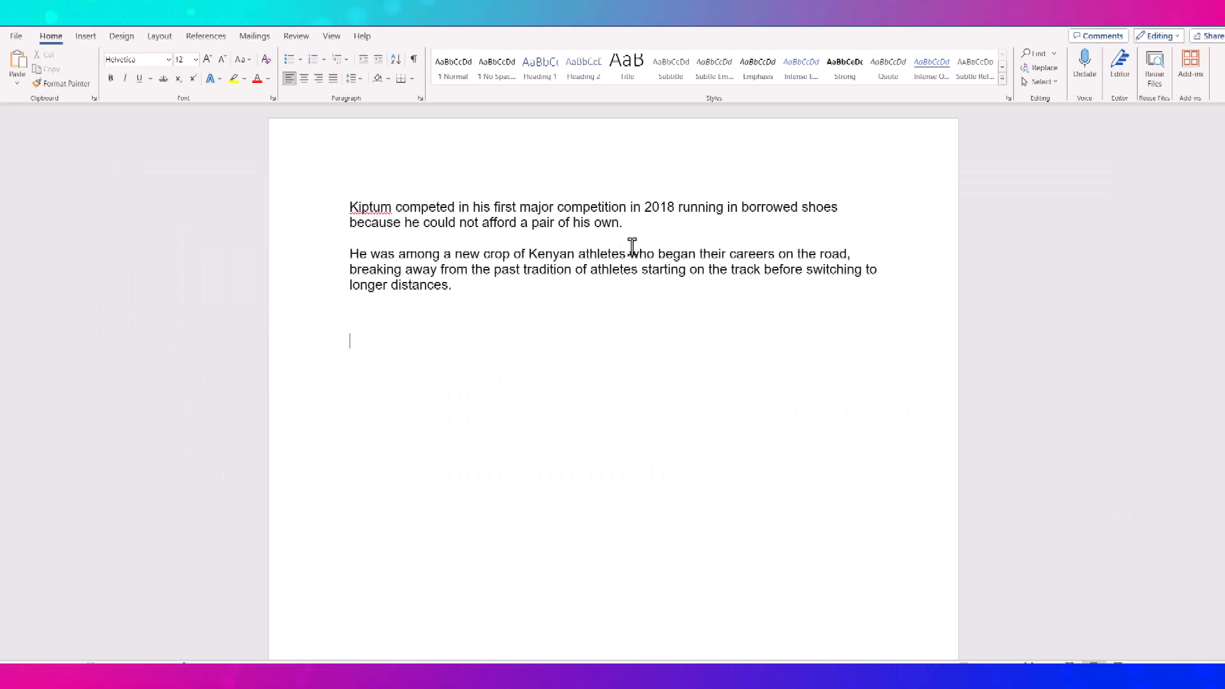
left_click_drag(650, 222, 342, 197)
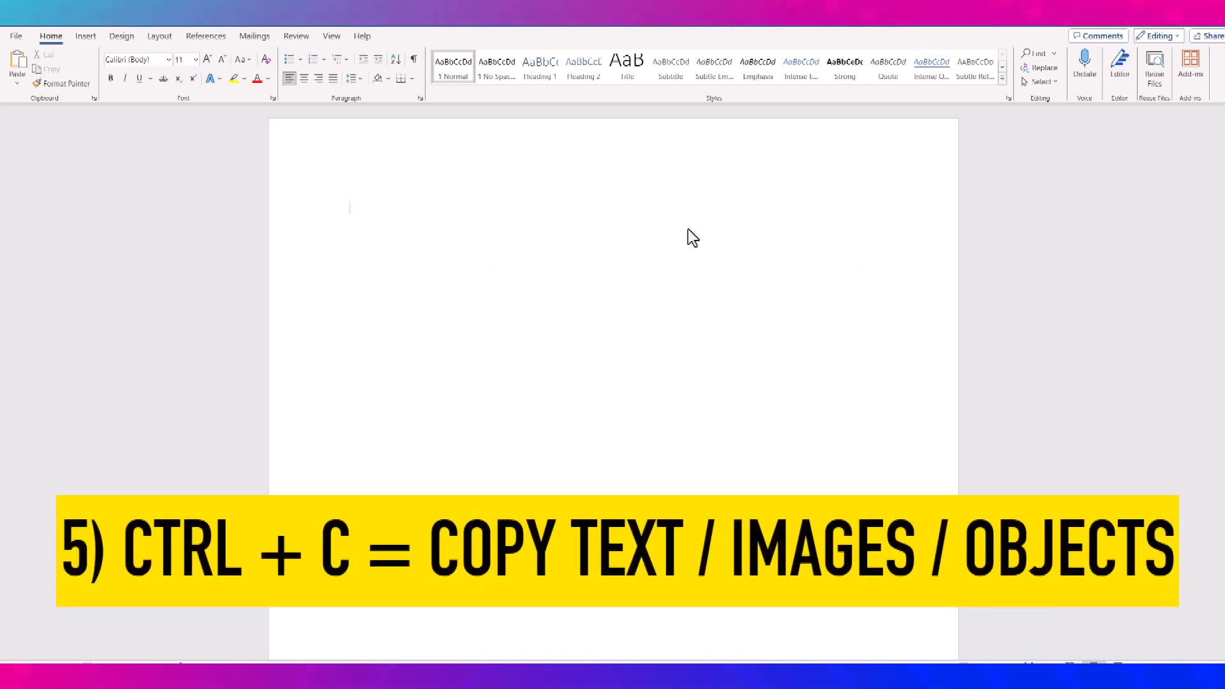
type("Kiptum competed in his first major competition in 2018 running in borrowed shoes because he could not afford a pair of his own.")
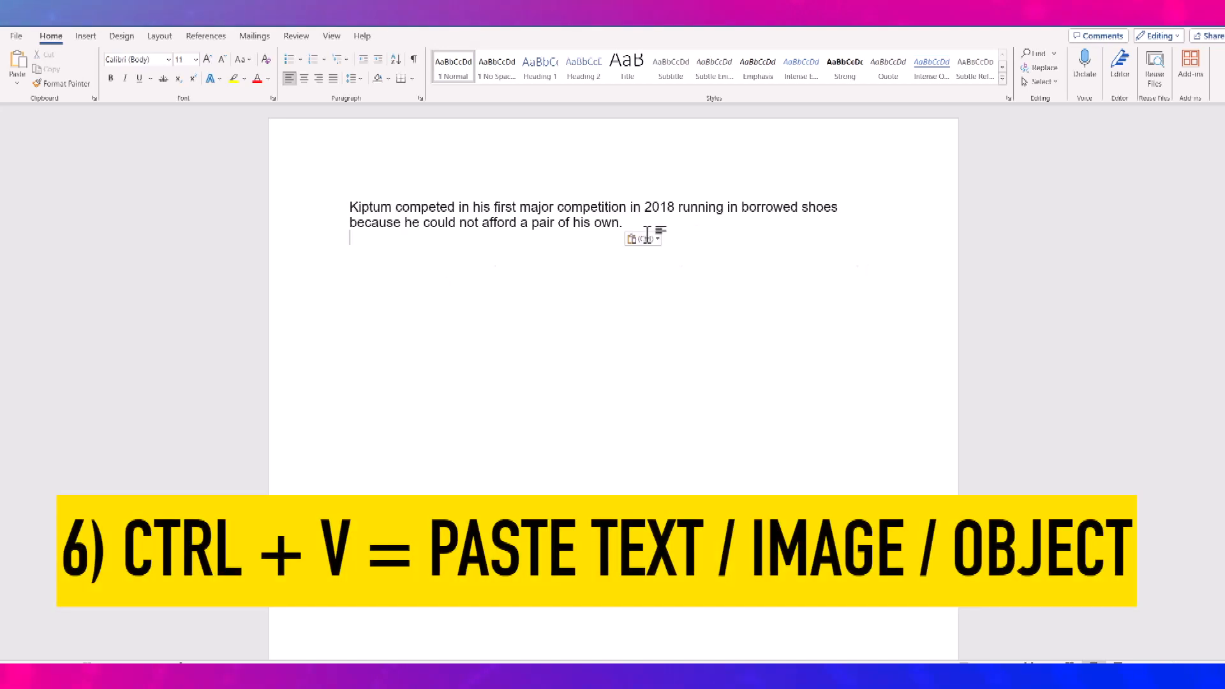
Cut the paragraph beginning "He was among a new crop" from the source document and paste it below the Kiptum paragraph in the target document.
type("He was among a new crop of Kenyan athletes who began their careers on the road, breaking away from the past tradition of athletes starting on the track before switching to longer distances.")
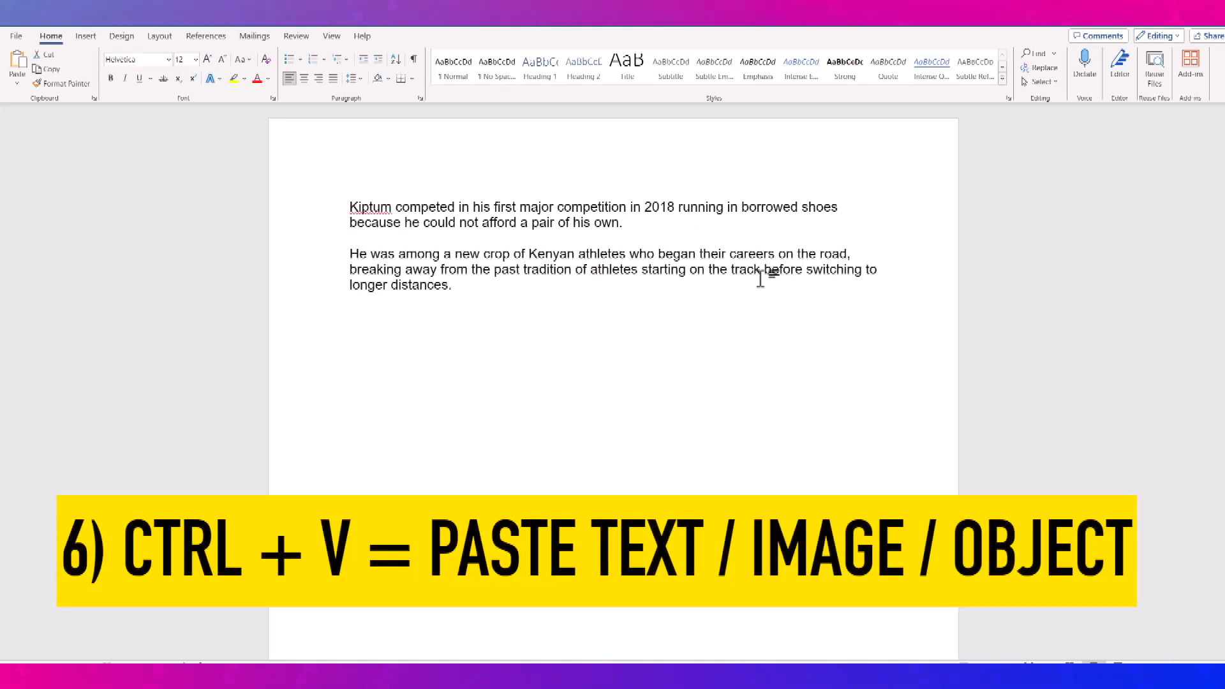
key("ctrl+shift+Down")
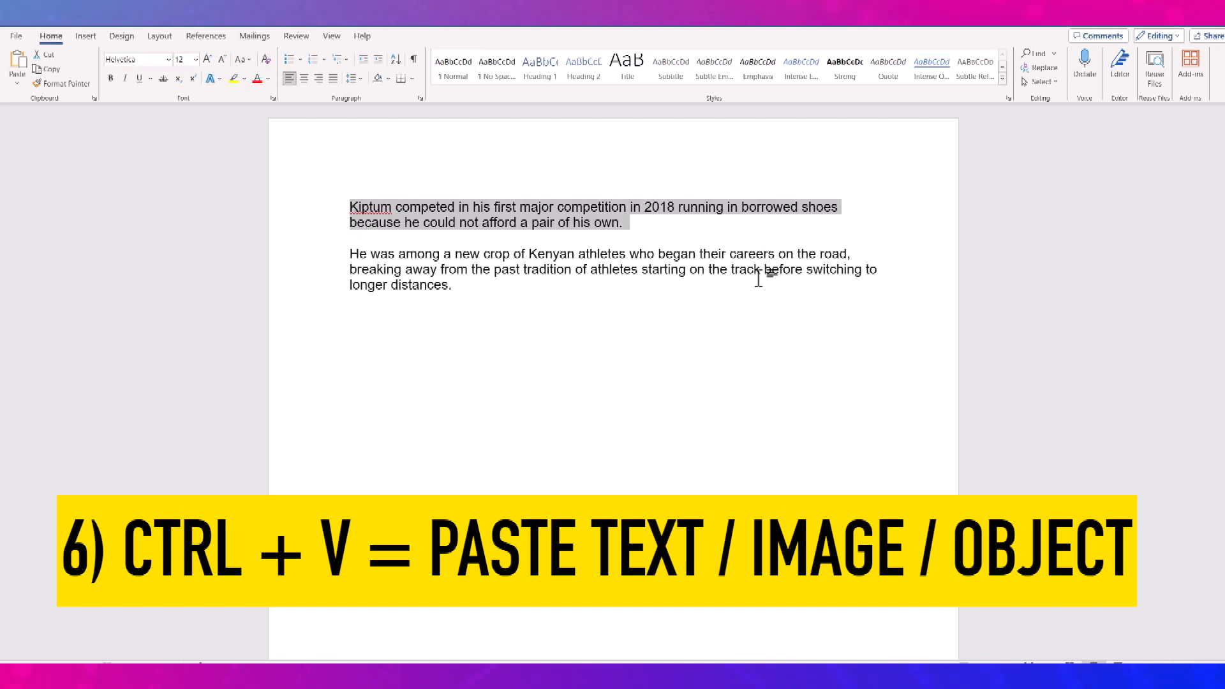
left_click(490, 285)
left_click_drag(465, 284, 355, 258)
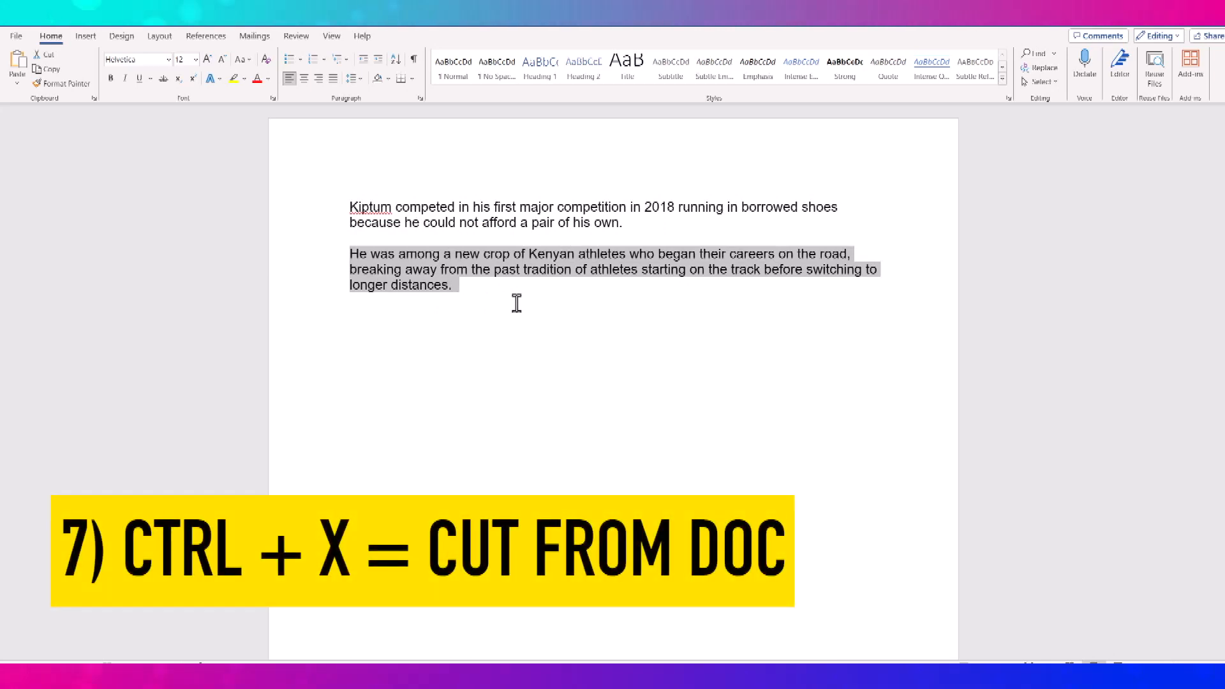
key("ctrl+x")
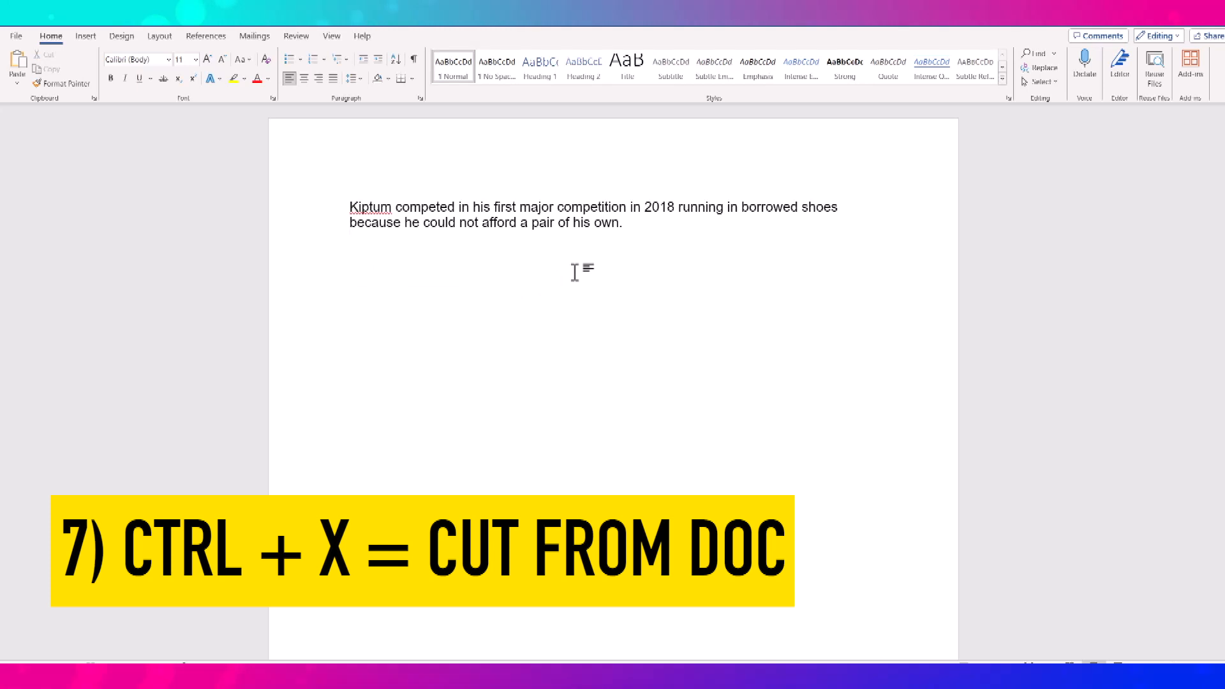
key("ctrl+v")
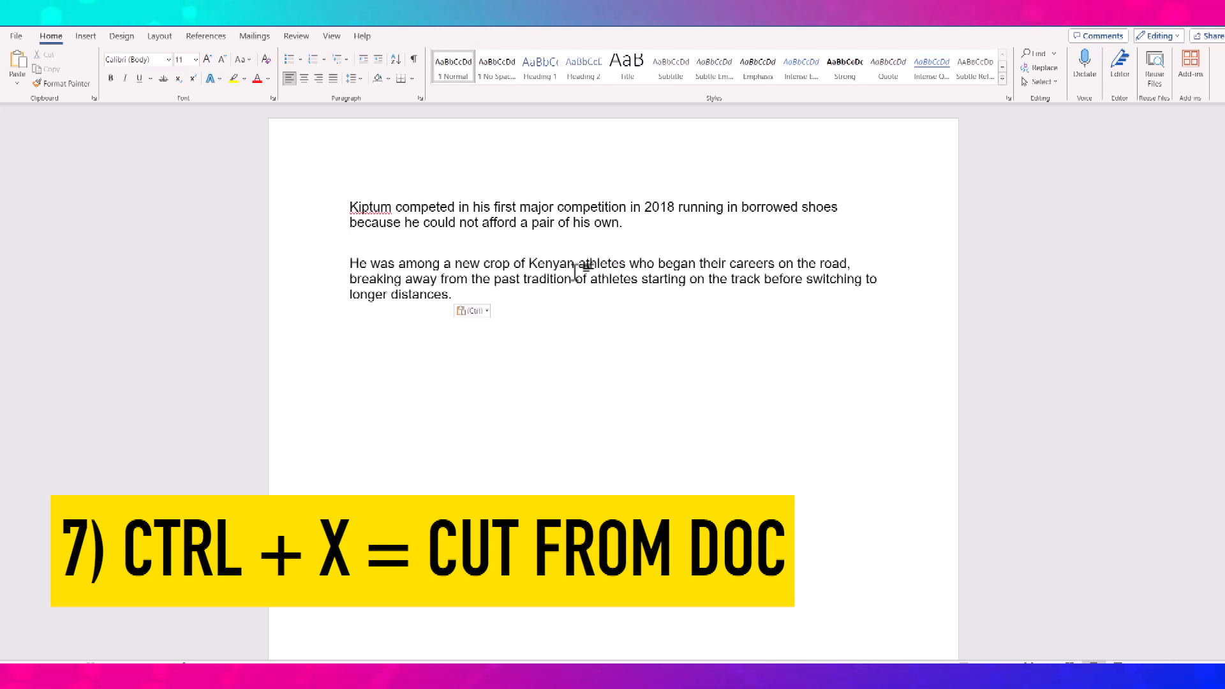
key("ctrl")
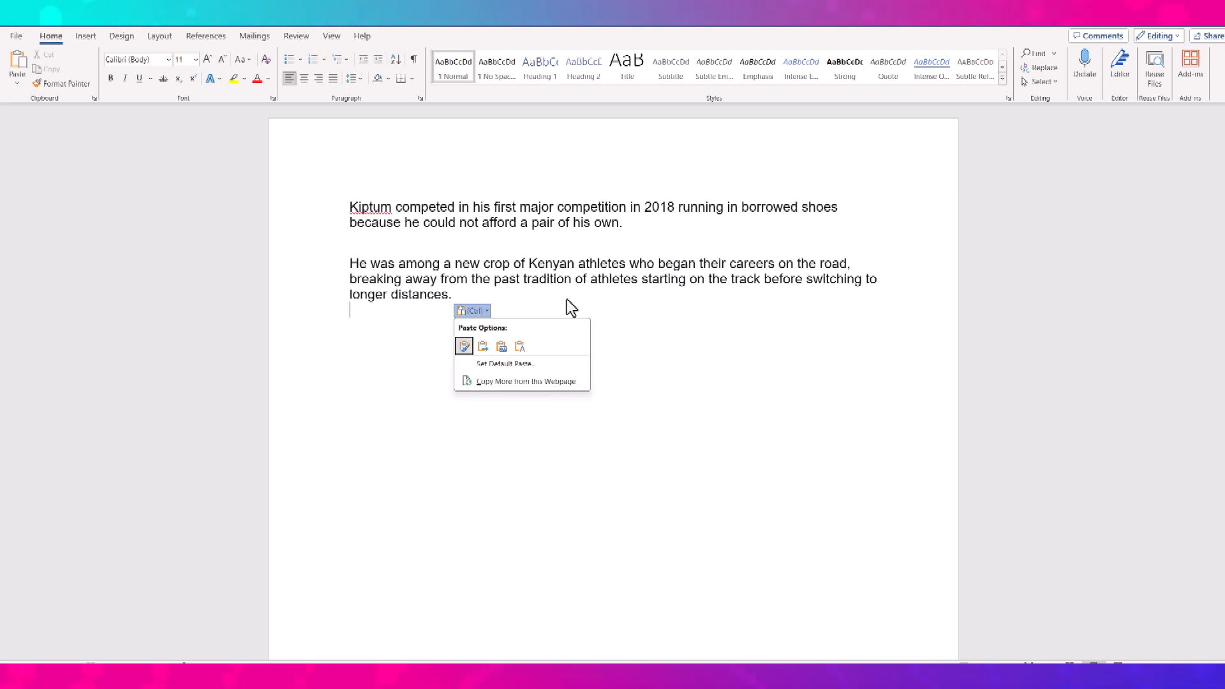
Inspect the place in the source document where the second paragraph was cut, and return to the document with the pasted copy.
key("ctrl+z")
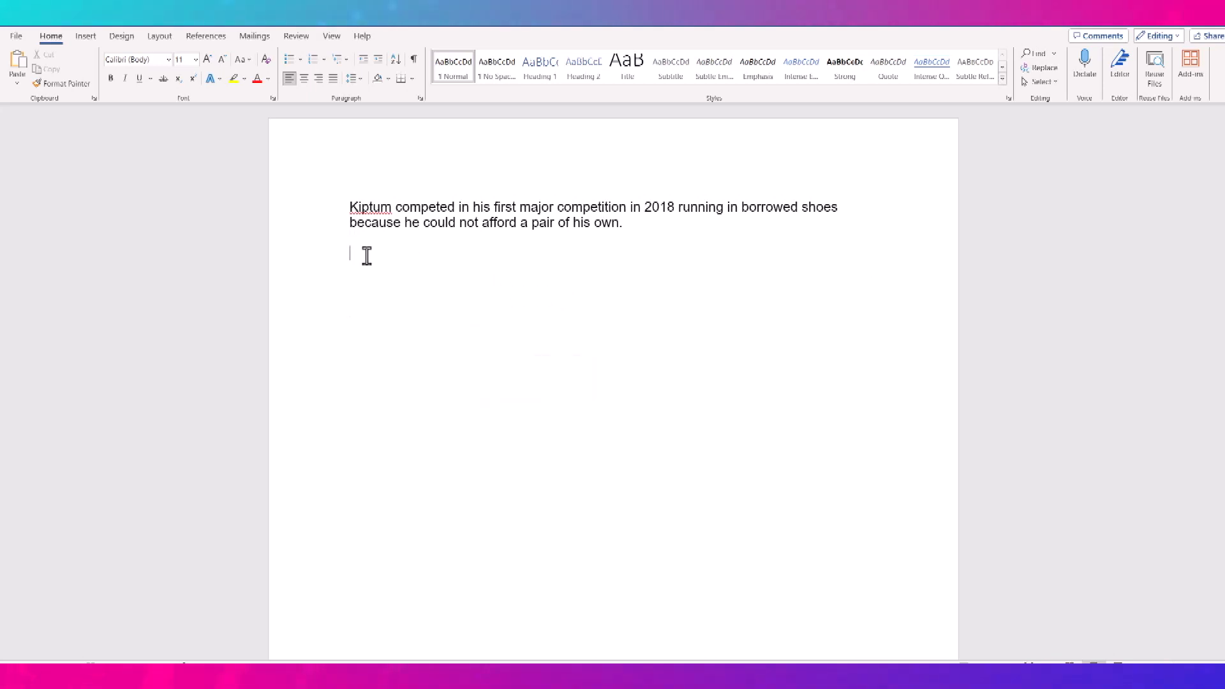
left_click_drag(376, 264, 385, 324)
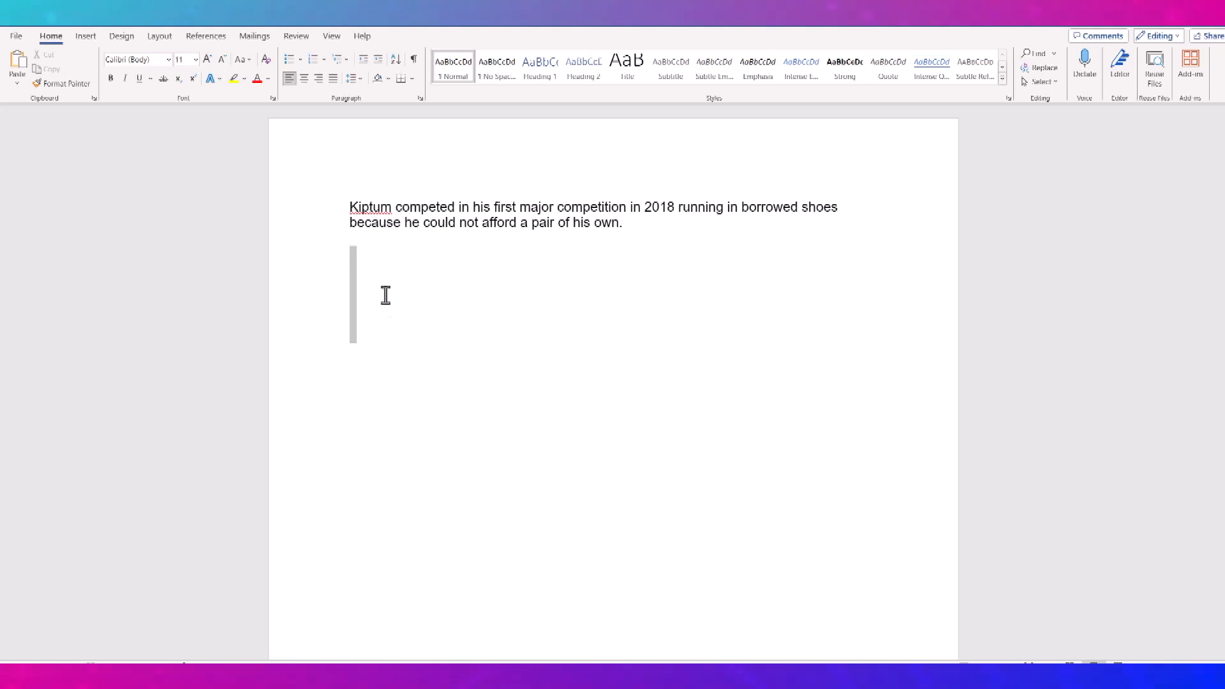
left_click(388, 251)
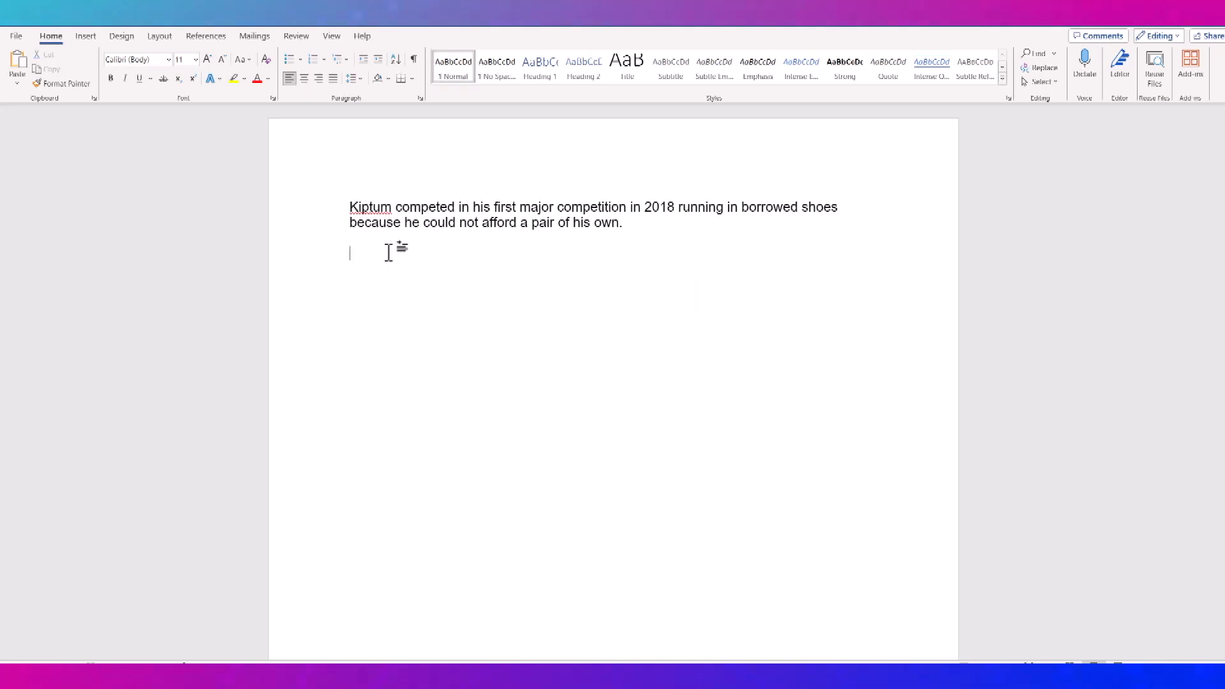
key("ctrl+v")
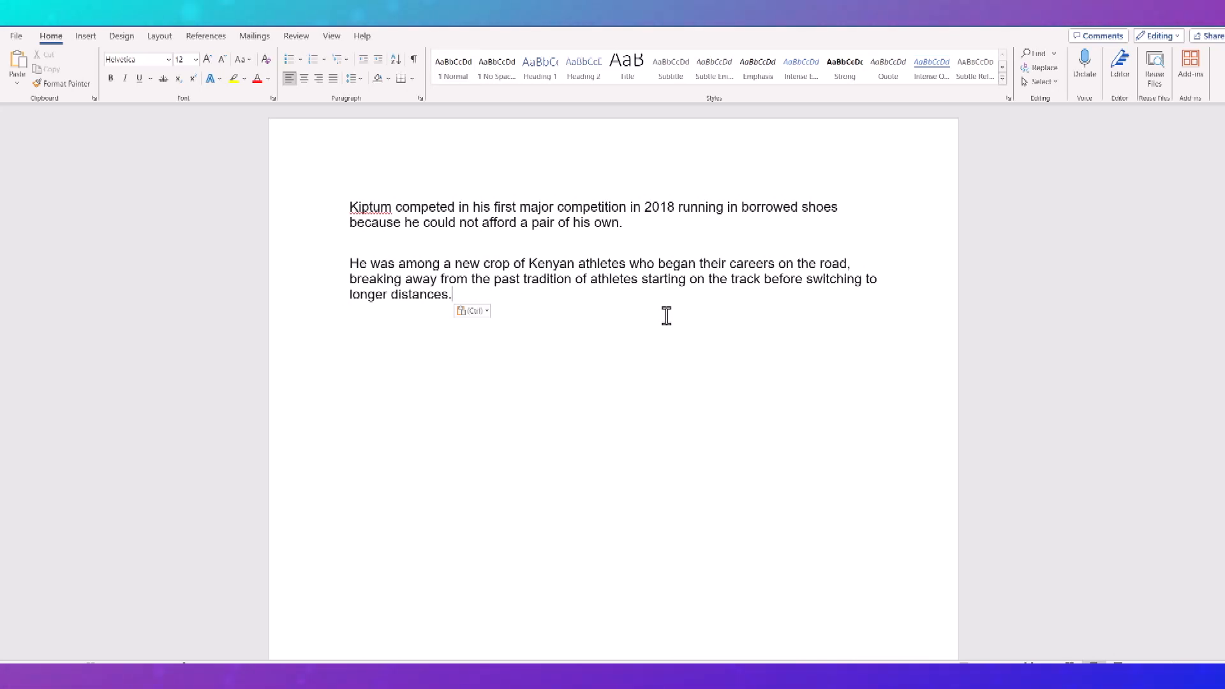
Undo the last paste of the second paragraph and redo it.
key("ctrl+z")
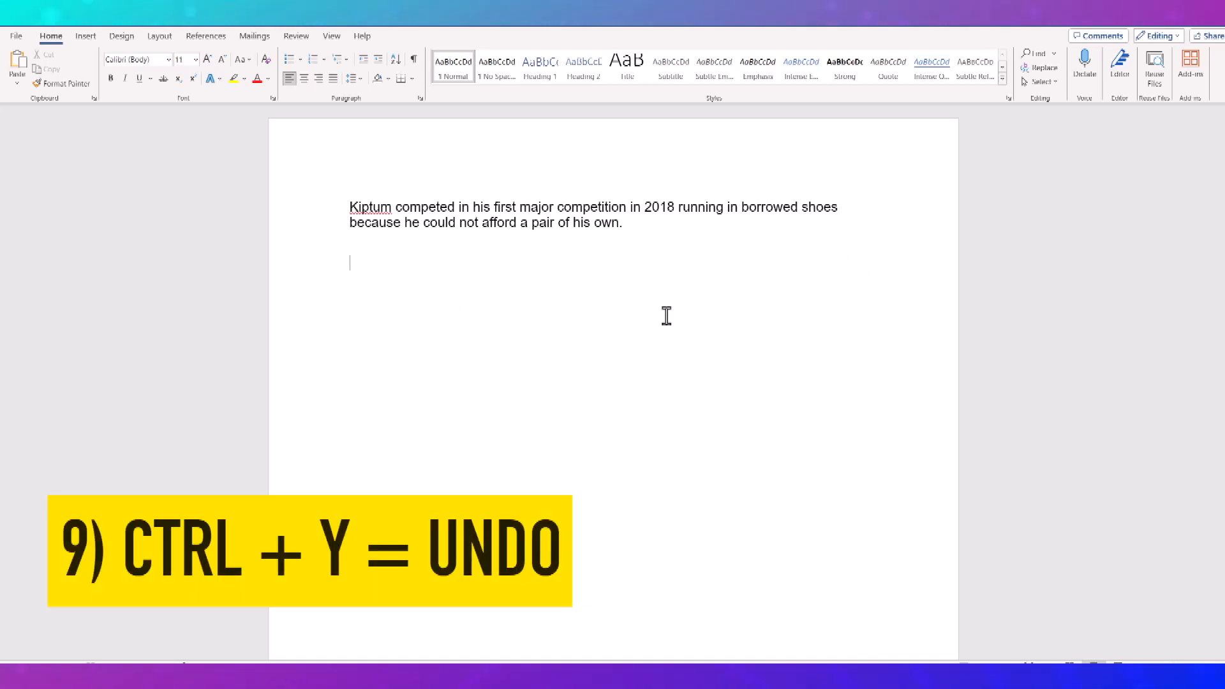
key("ctrl+y")
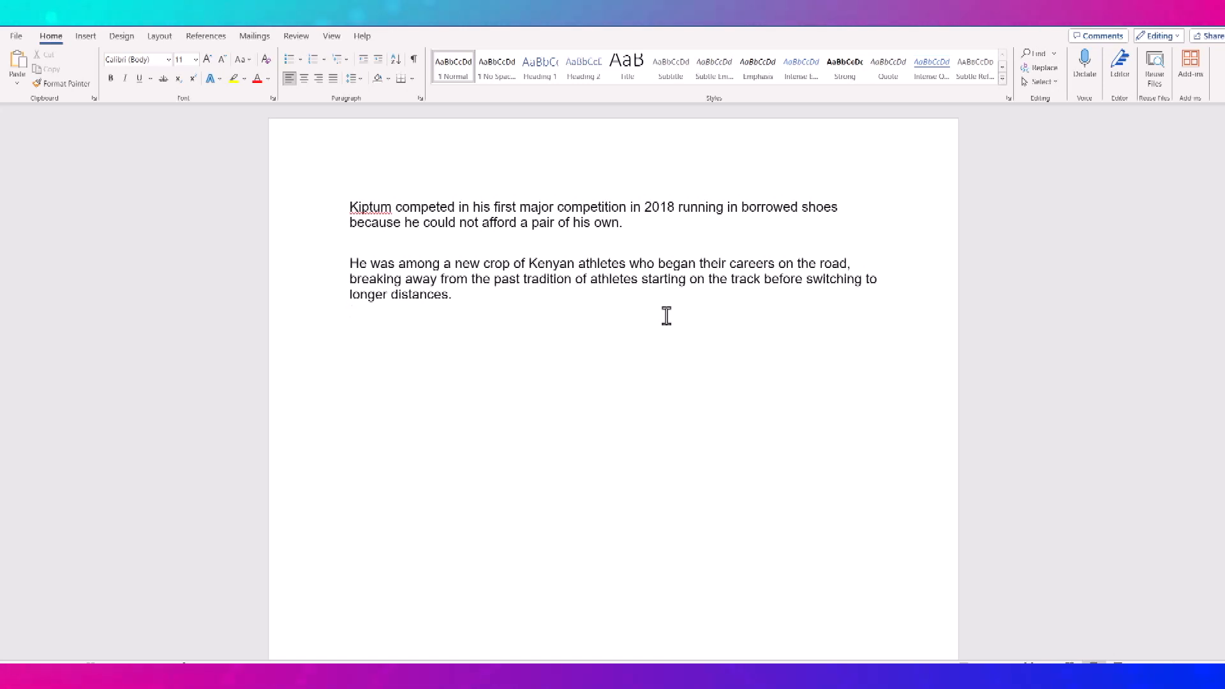
Undo all the changes step by step back to the empty document.
key("ctrl+z")
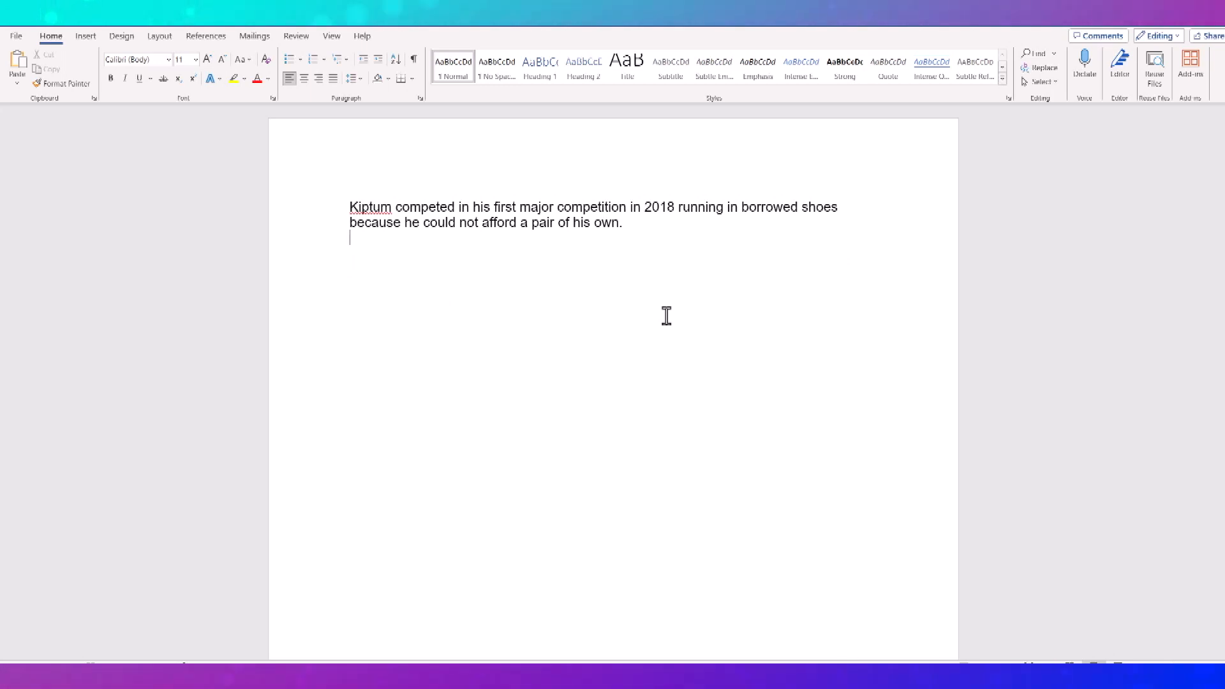
key("ctrl+z")
key("ctrl+z")
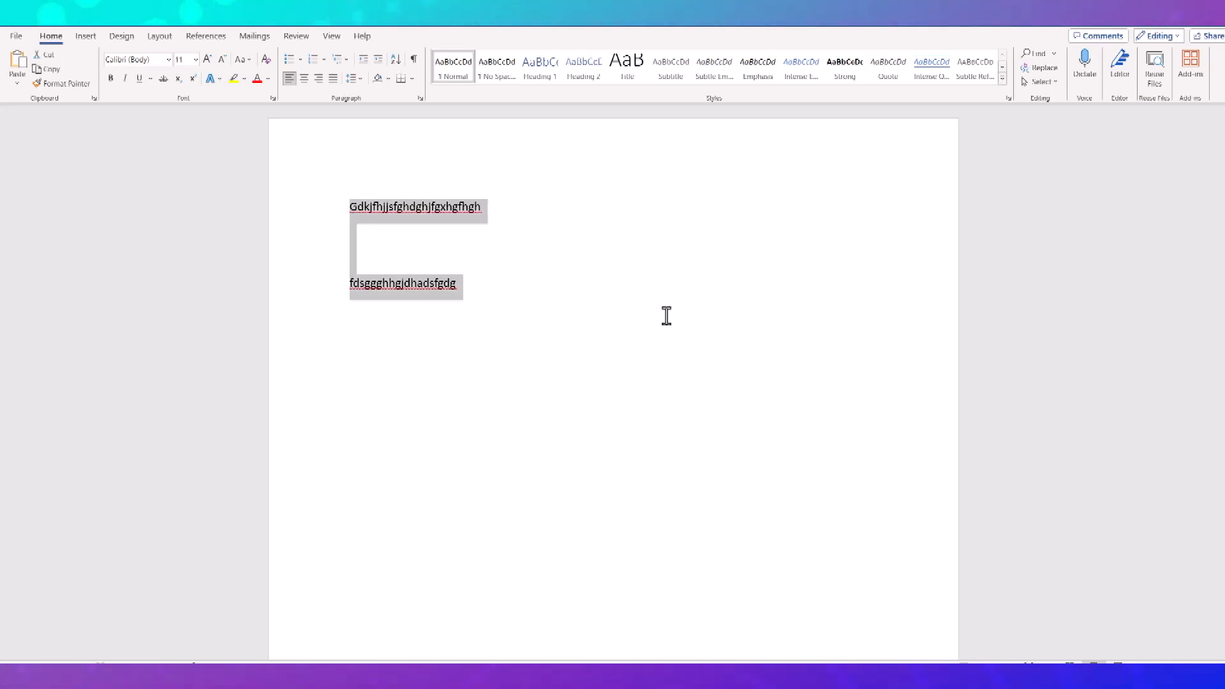
key("ctrl+z")
key("ctrl+z")
key("ctrl+z")
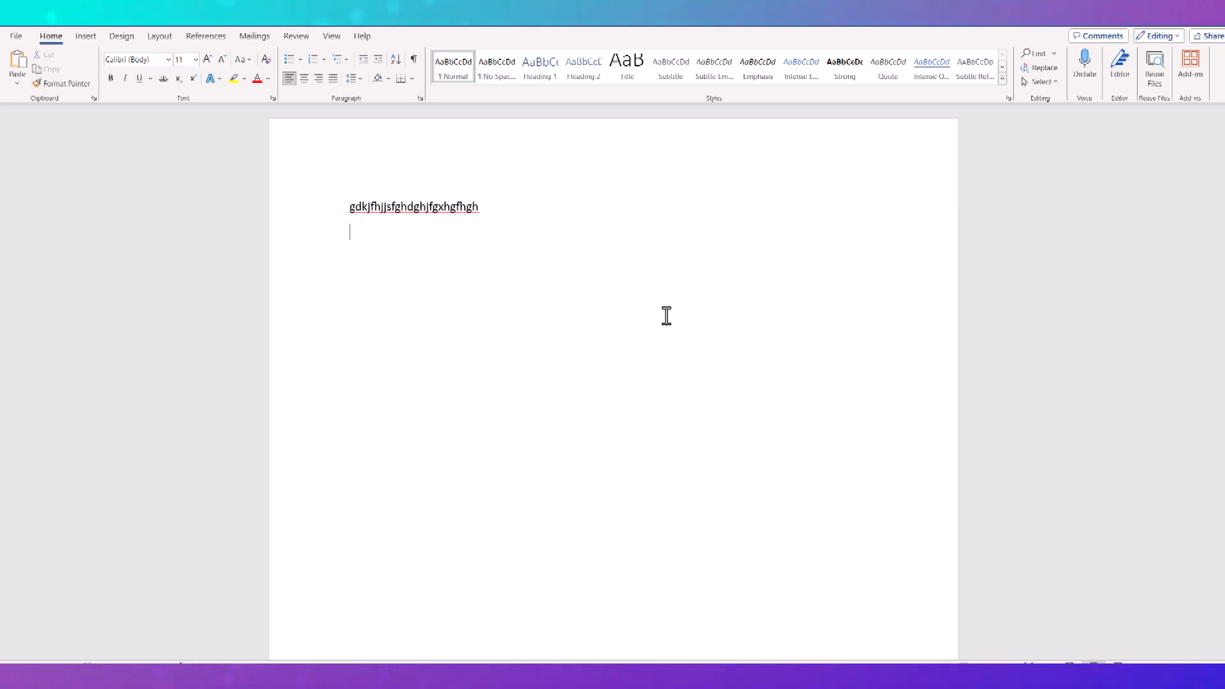
key("ctrl+z")
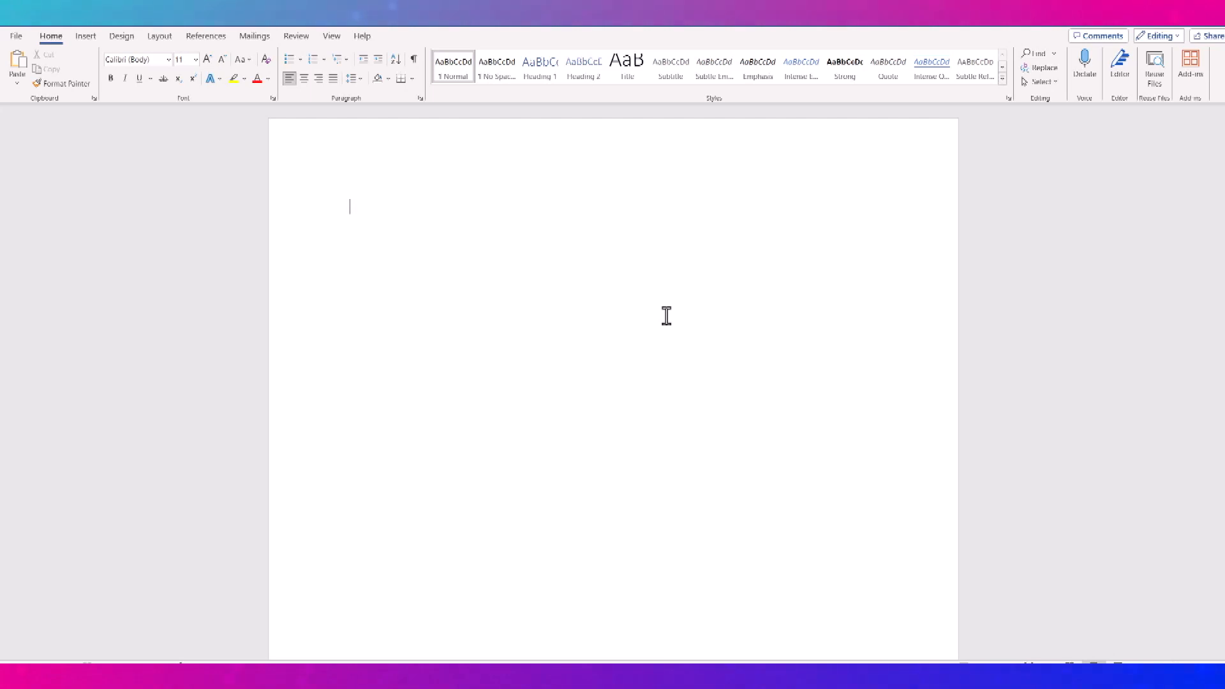
Redo the undone changes until both pasted paragraphs are restored in the document.
key("ctrl+y")
key("ctrl+y")
key("ctrl+y")
key("ctrl+y")
key("ctrl+a")
key("Delete")
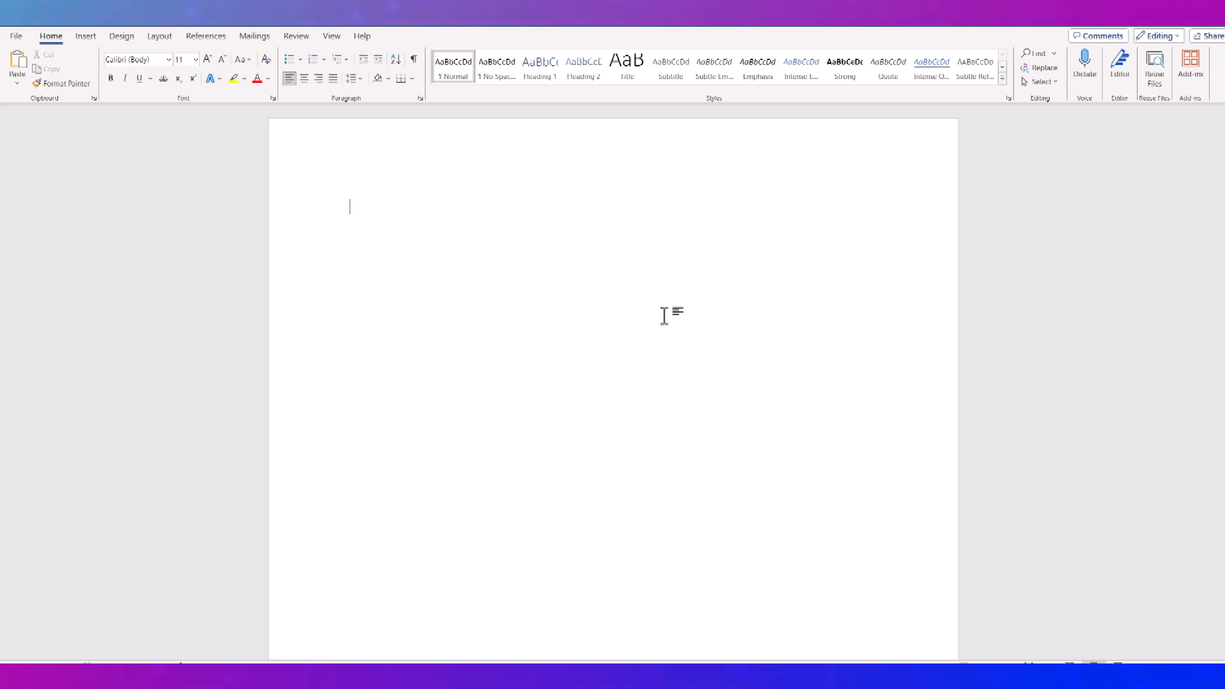
key("ctrl+v")
key("ctrl+v")
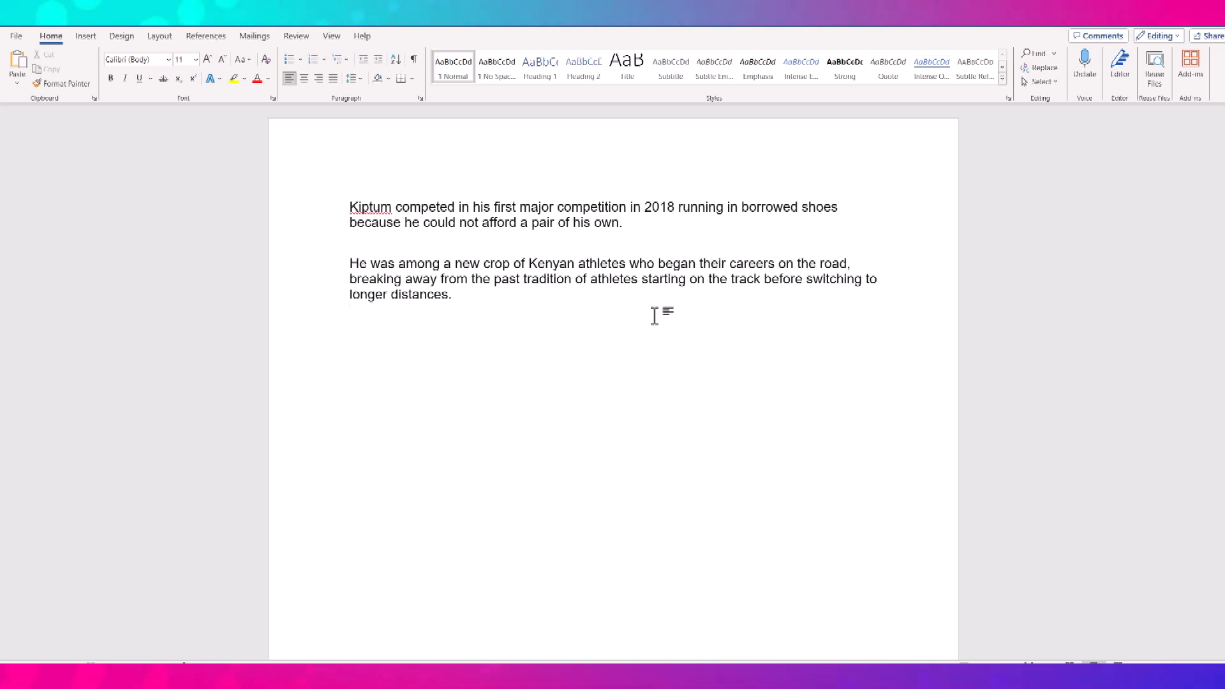
left_click_drag(350, 207, 664, 223)
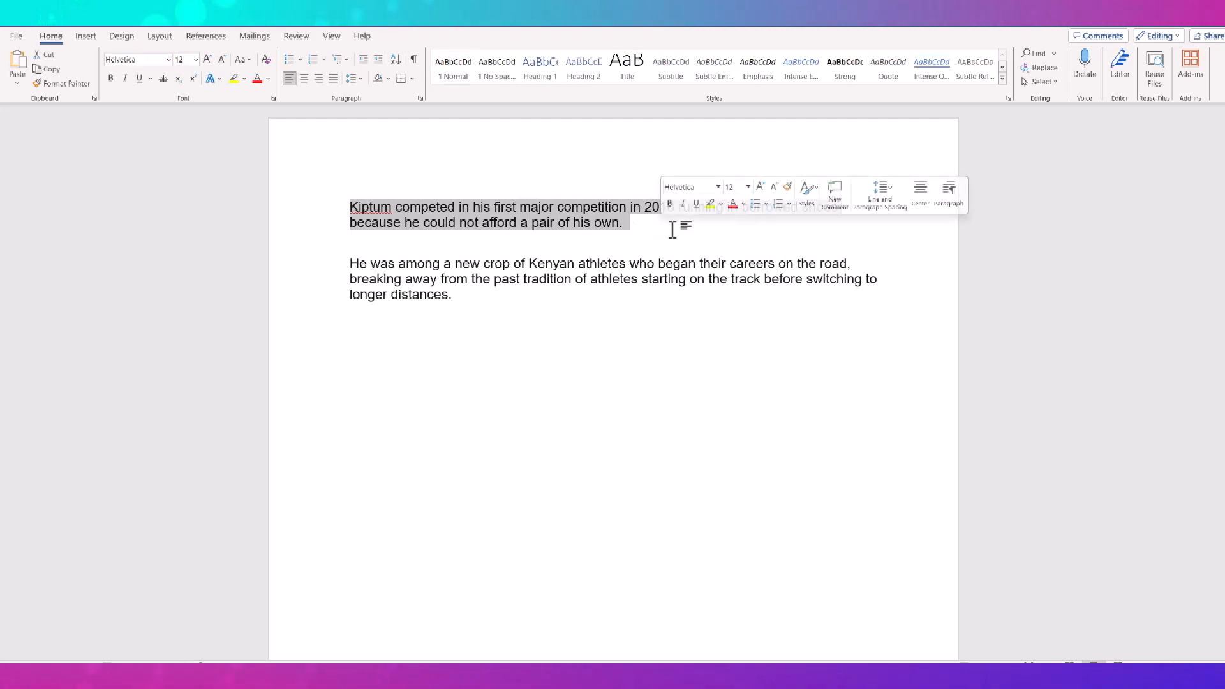
key("ctrl+b")
key("ctrl+z")
Add the heading "News Article" above the first paragraph, separated from it by a blank line.
left_click(350, 203)
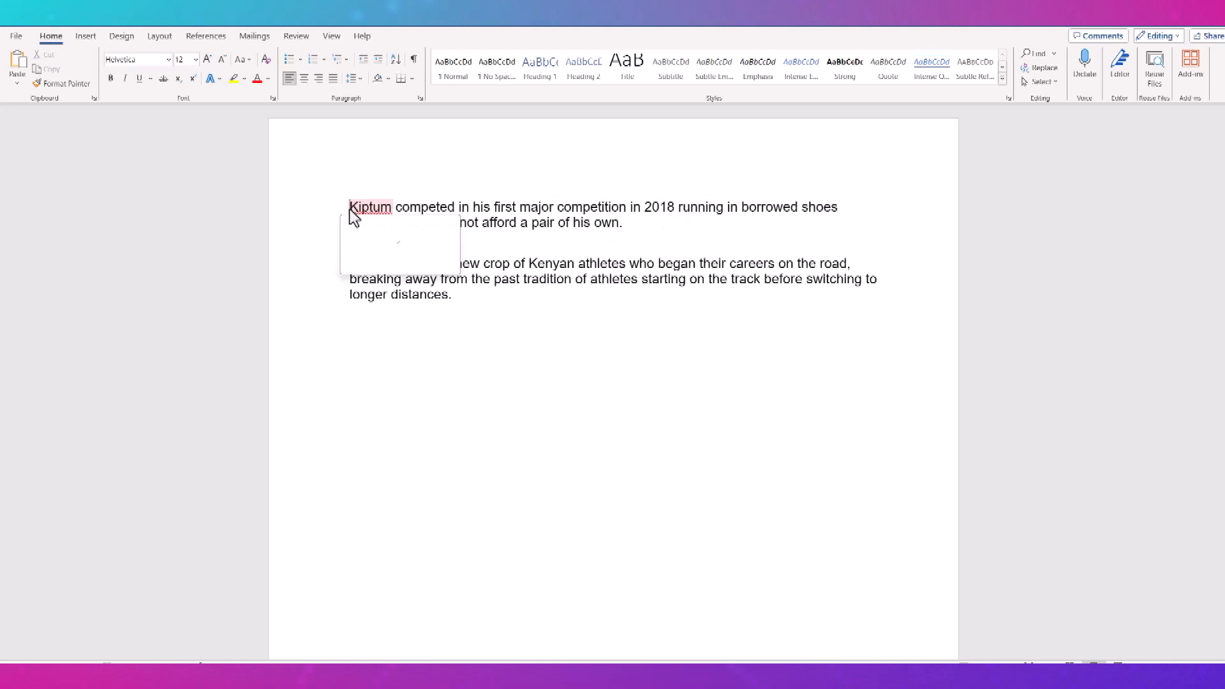
key("Return")
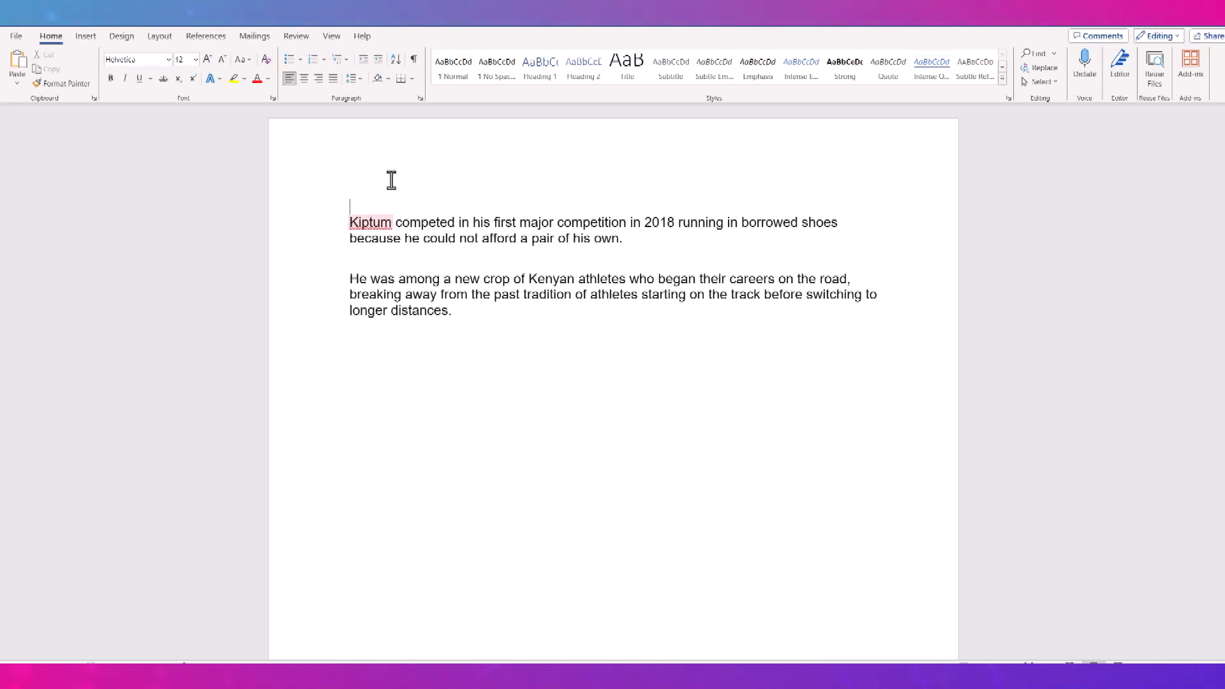
key("Return")
key("Caps_Lock")
type("News")
key("Caps_Lock")
type("ewc")
key("Caps_Lock")
type("A")
key("Caps_Lock")
type("rticle")
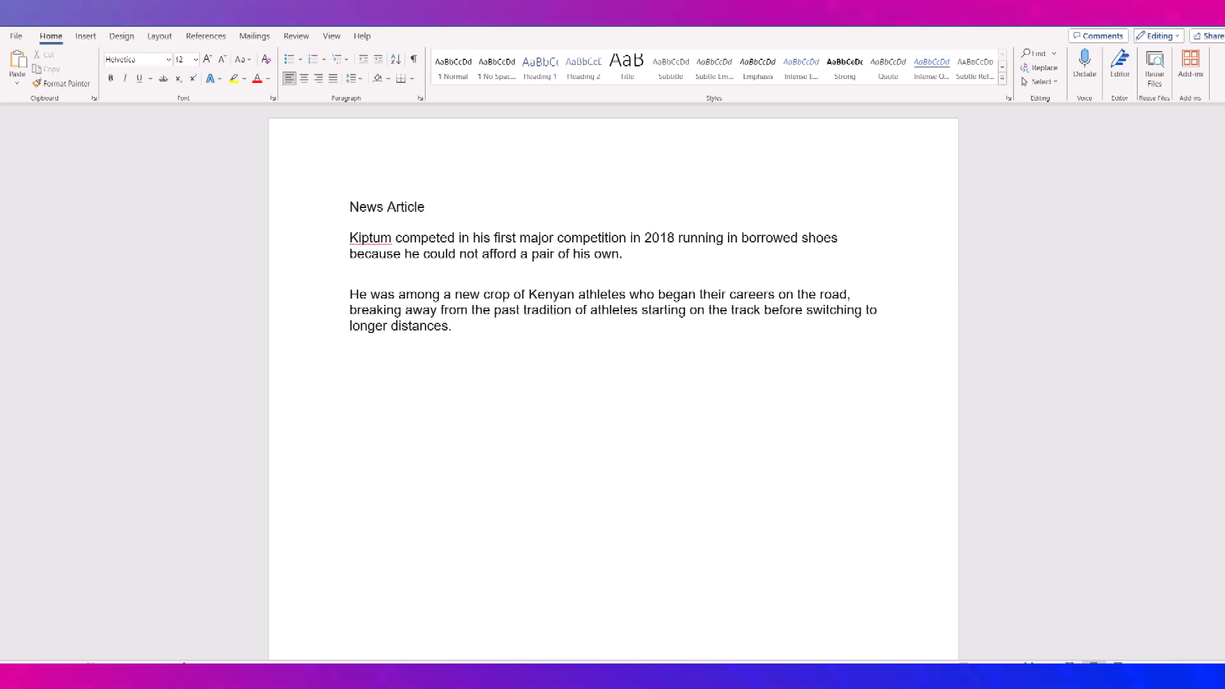
Make the "News Article" heading bold.
key("shift+Home")
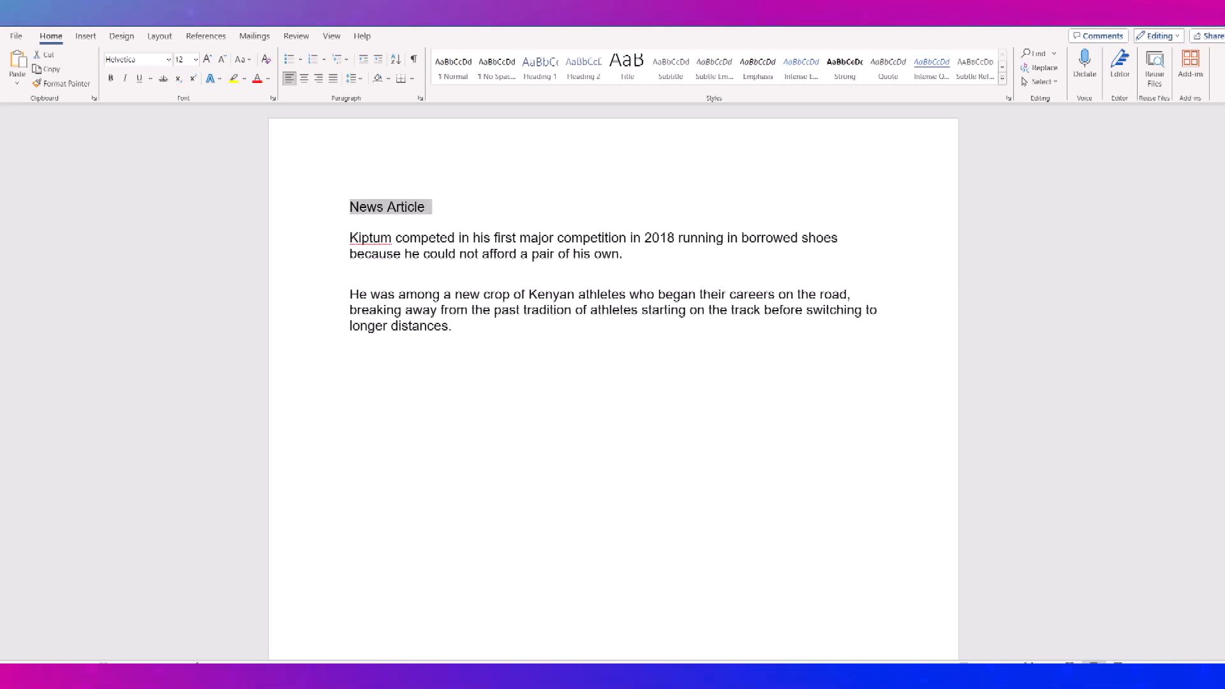
key("ctrl+b")
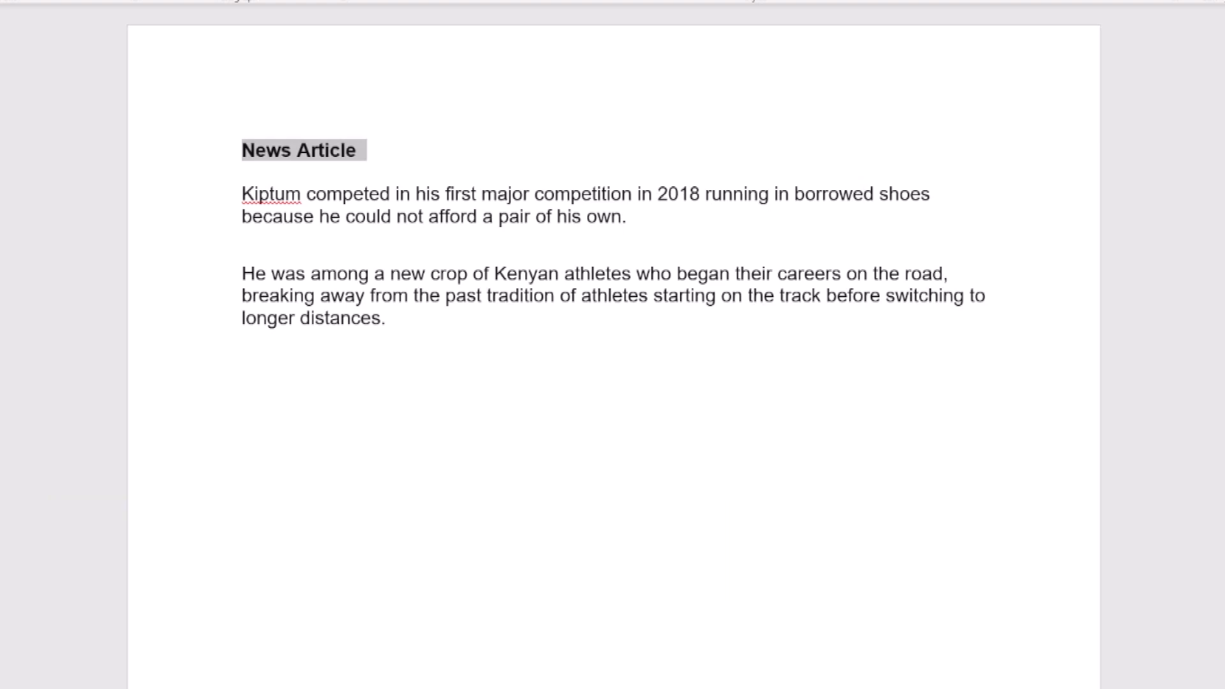
Underline the "News Article" heading and make it italic as well.
key("ctrl+u")
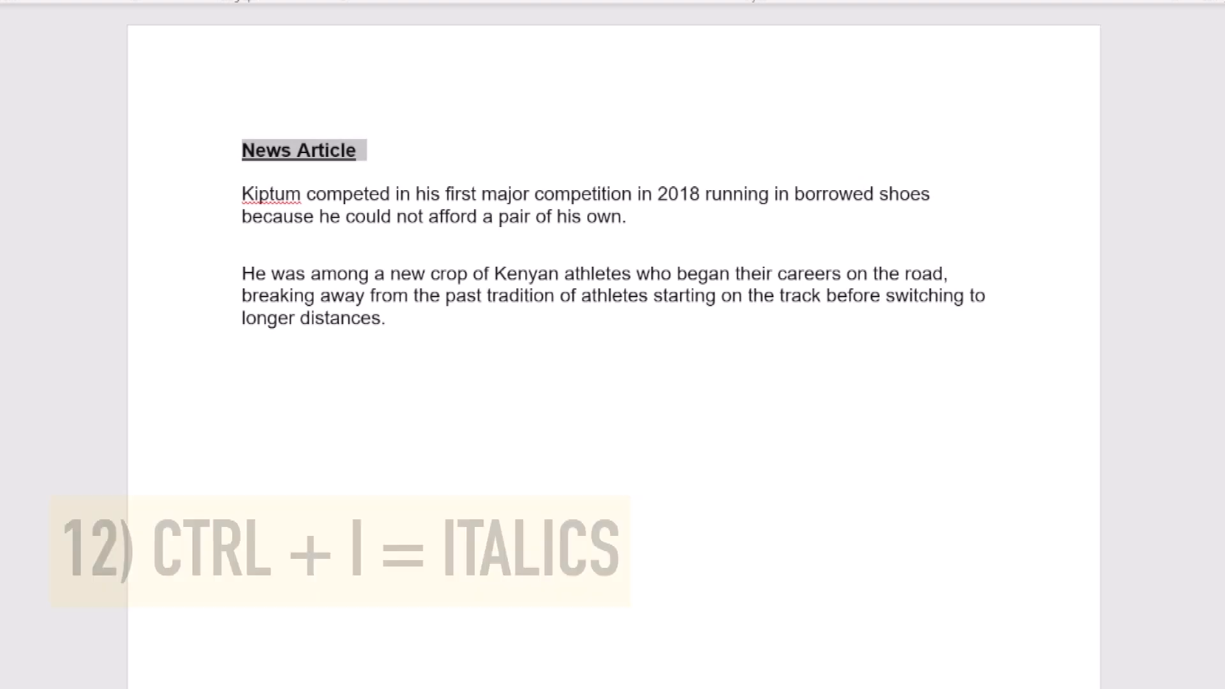
left_click(243, 171)
left_click(356, 150)
triple_click(357, 150)
key("ctrl+i")
left_click(708, 217)
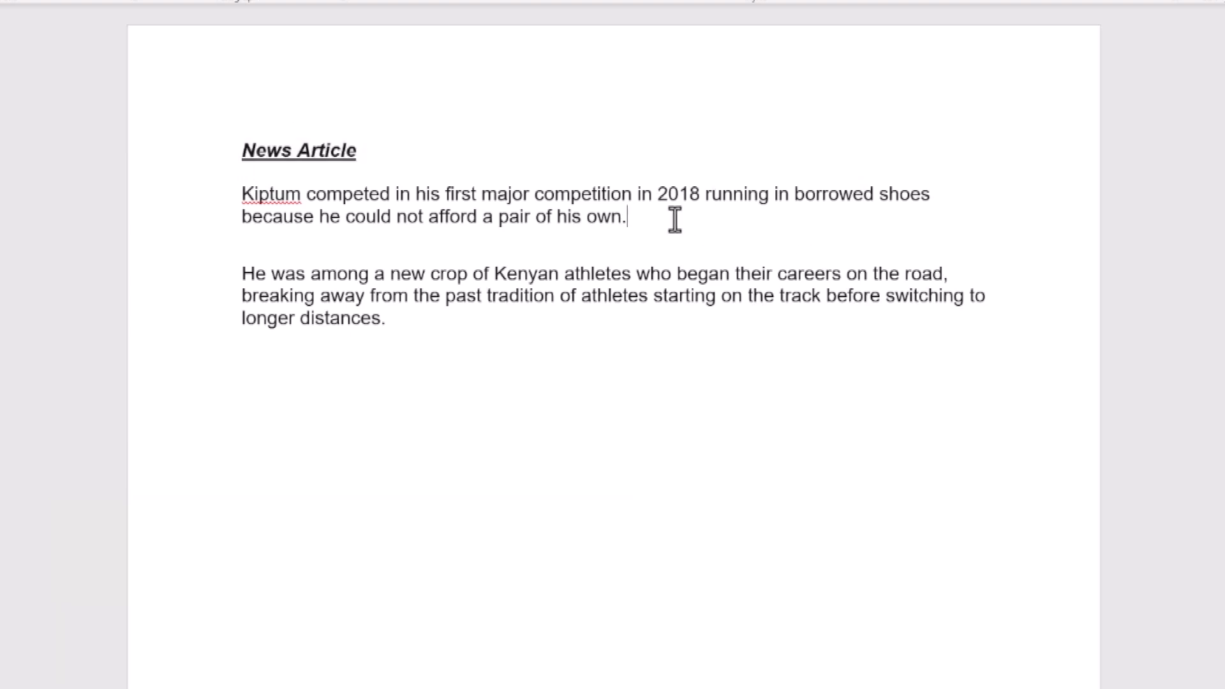
Enclose "borrowed shoes because he could not afford a pair of his own." in quotation marks and italicise the quoted text.
type("\"")
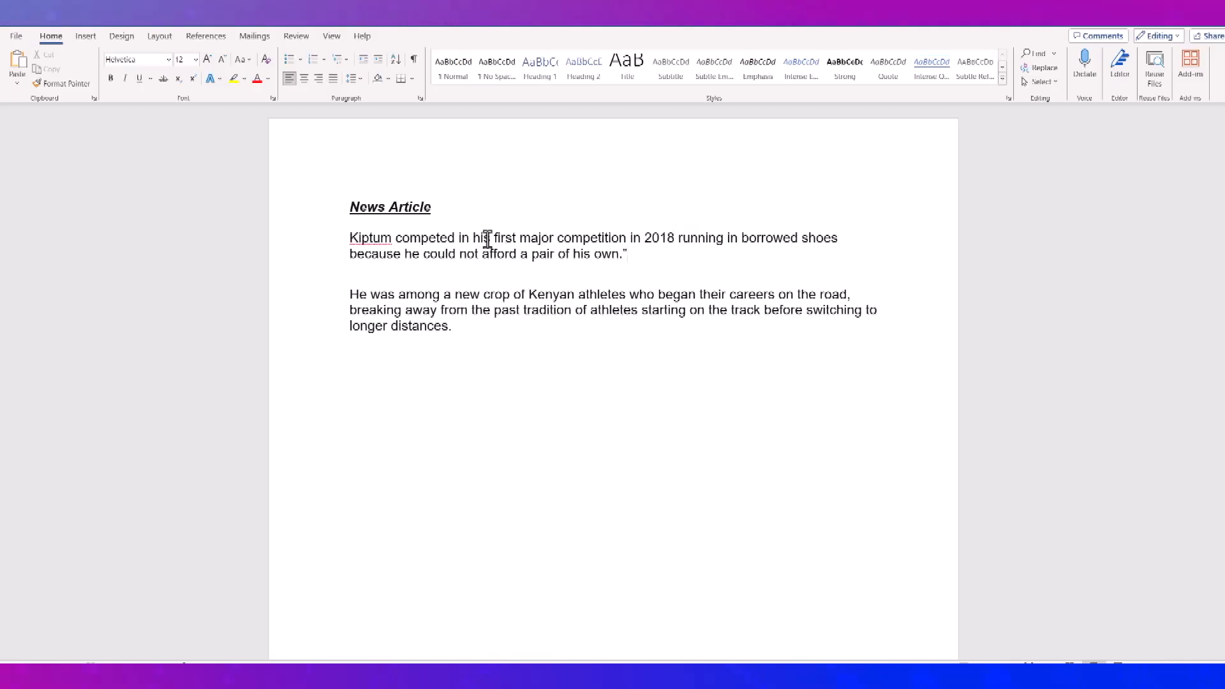
left_click(742, 240)
type("\"")
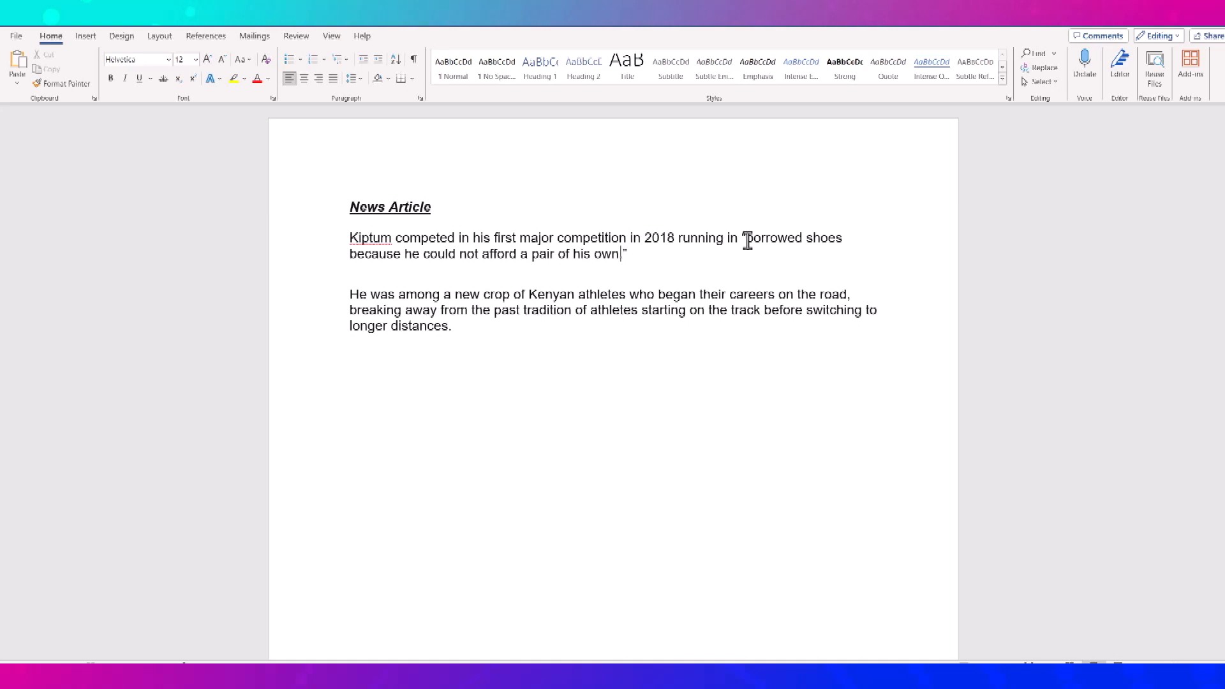
left_click_drag(633, 254, 760, 254)
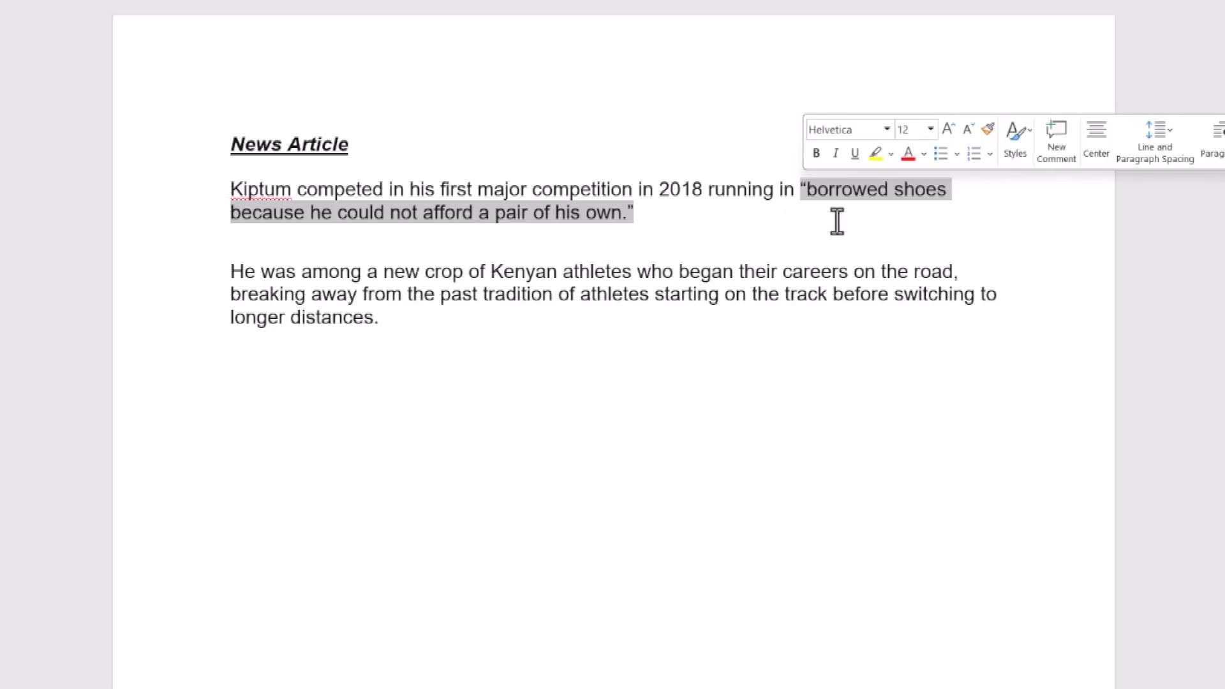
key("ctrl+i")
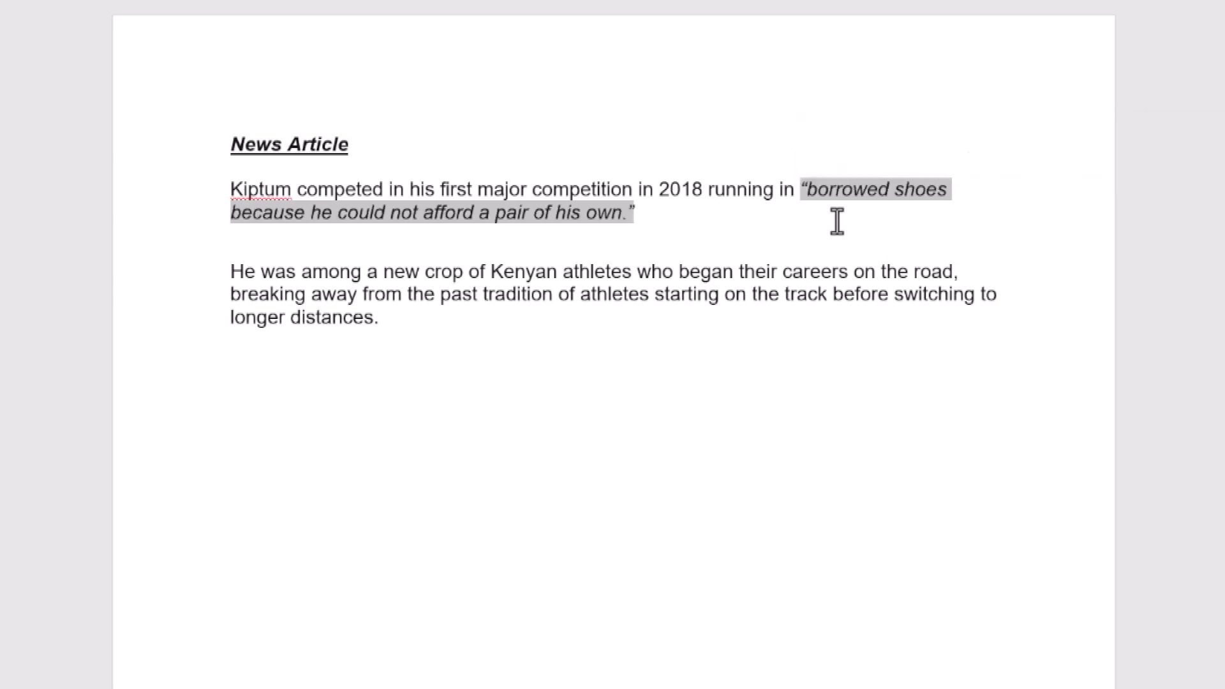
Select parts of the article text, select the entire document's content at once, and clear the selection.
left_click(379, 319)
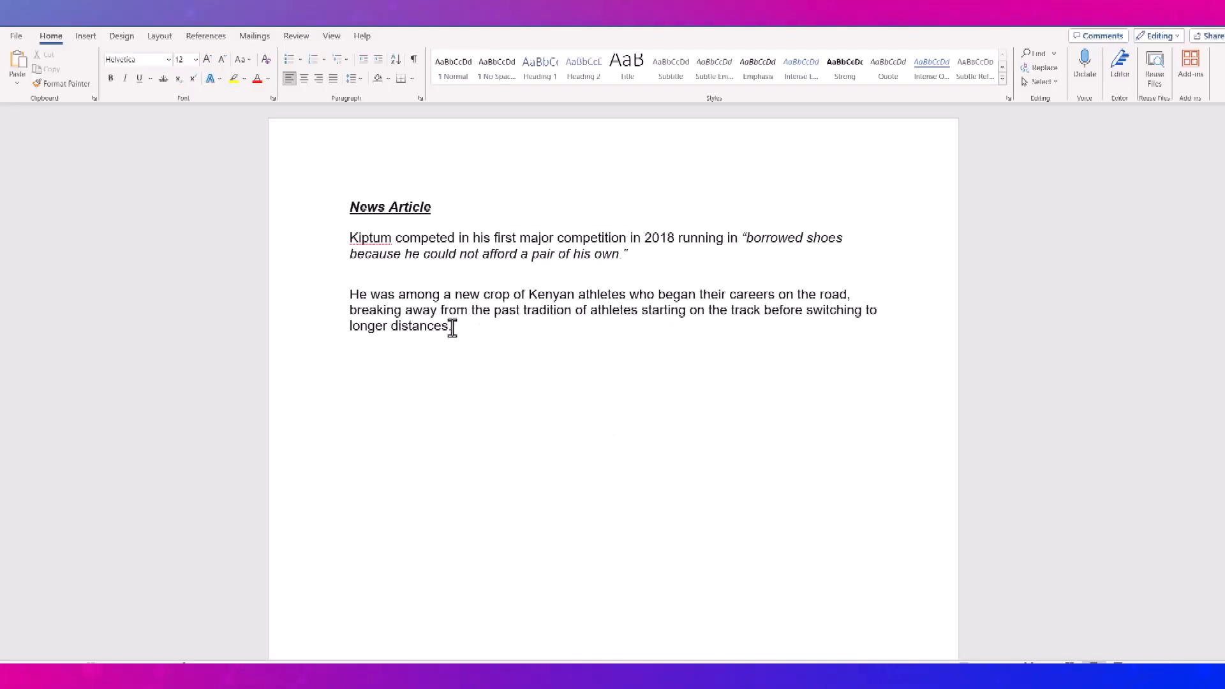
left_click_drag(470, 331, 438, 308)
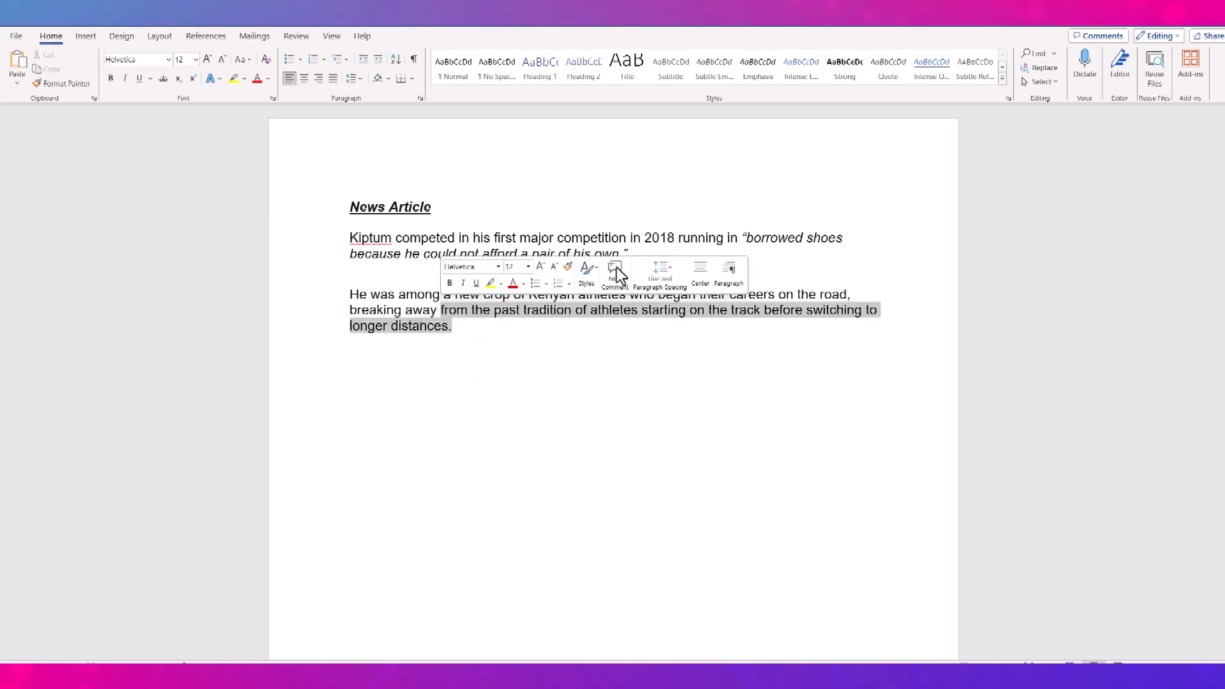
left_click(619, 253)
left_click(556, 253, "shift")
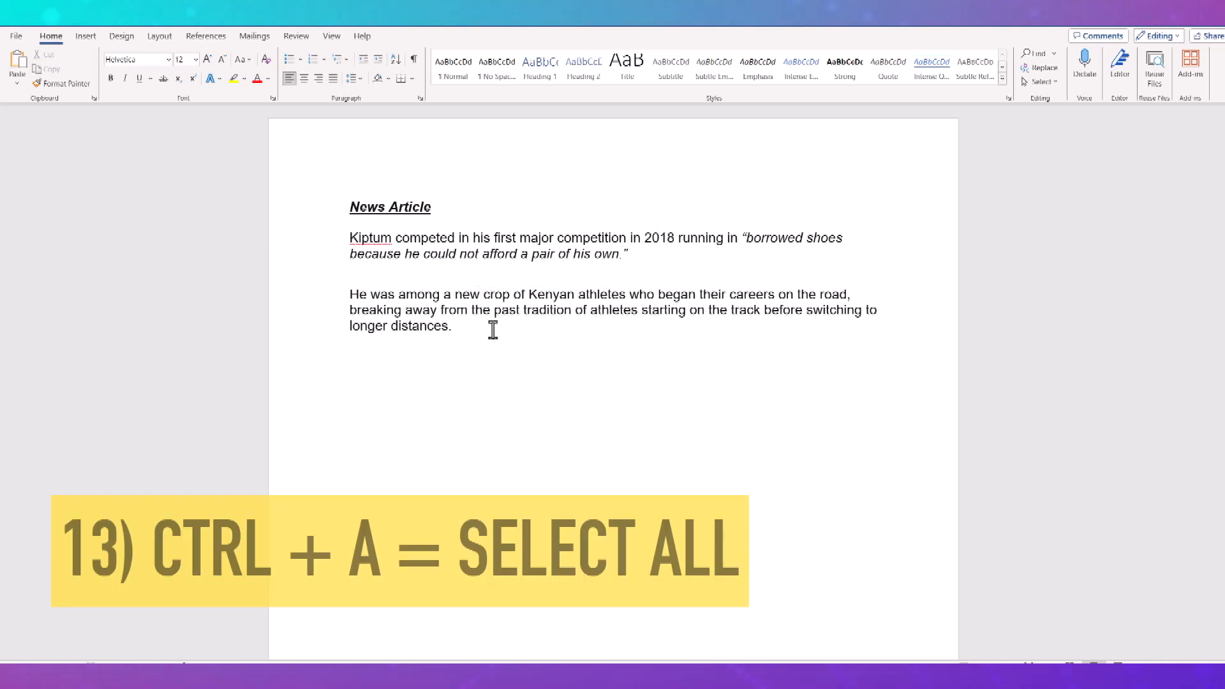
key("ctrl+a")
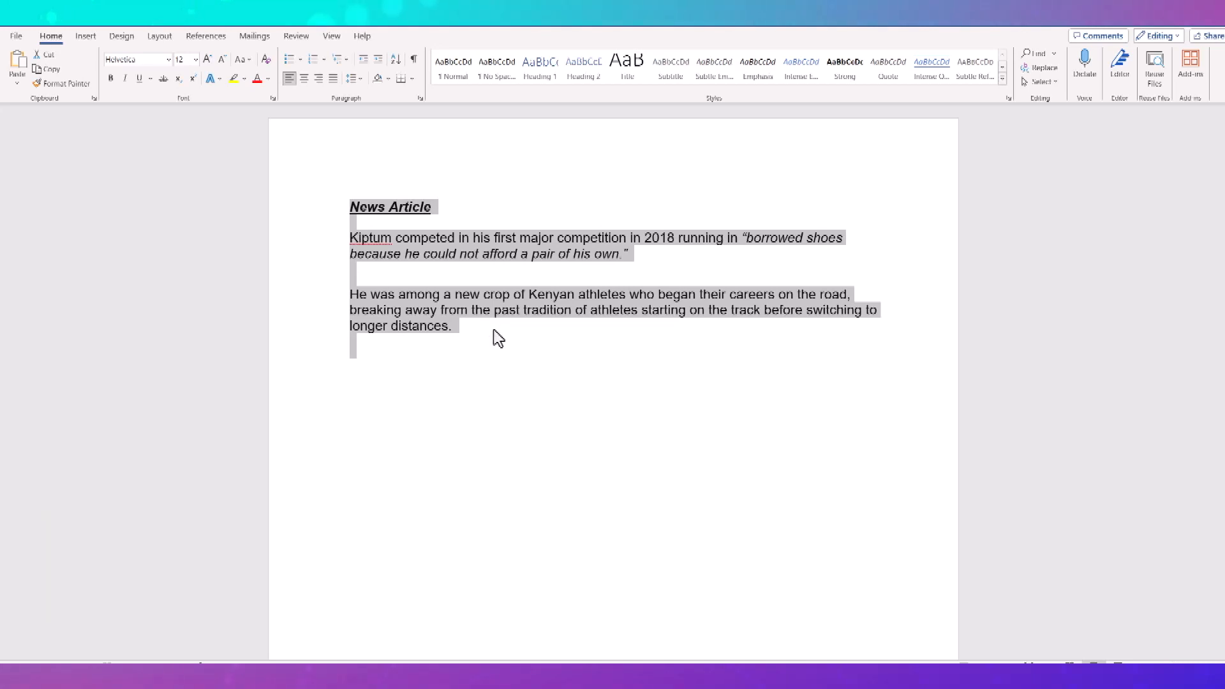
left_click(543, 399)
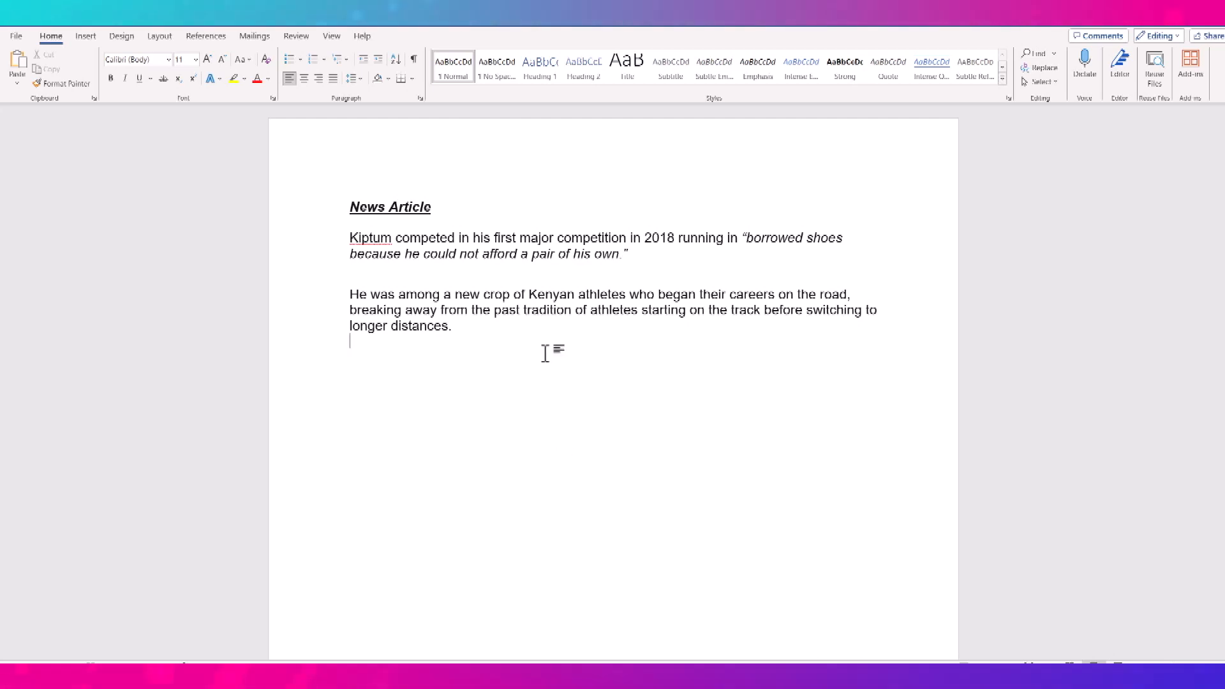
Copy the two body paragraphs and paste them five times below the existing article text.
left_click_drag(455, 326, 334, 238)
key("ctrl+c")
left_click(557, 412)
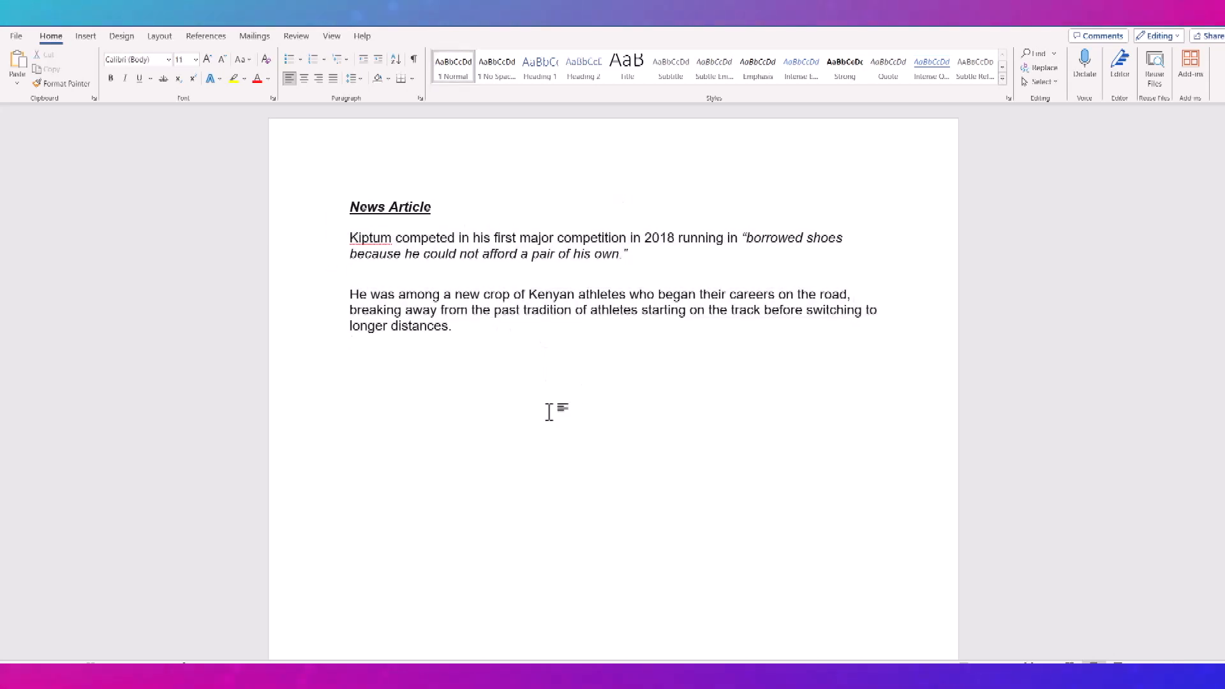
key("ctrl+v")
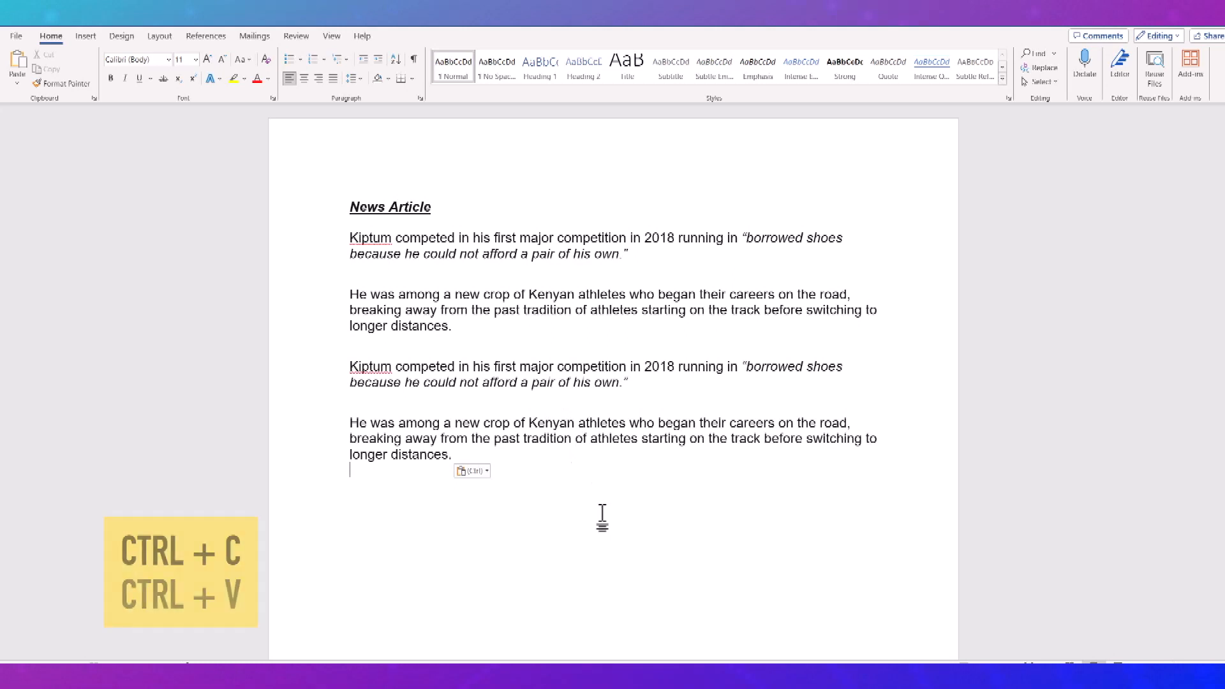
key("ctrl+v")
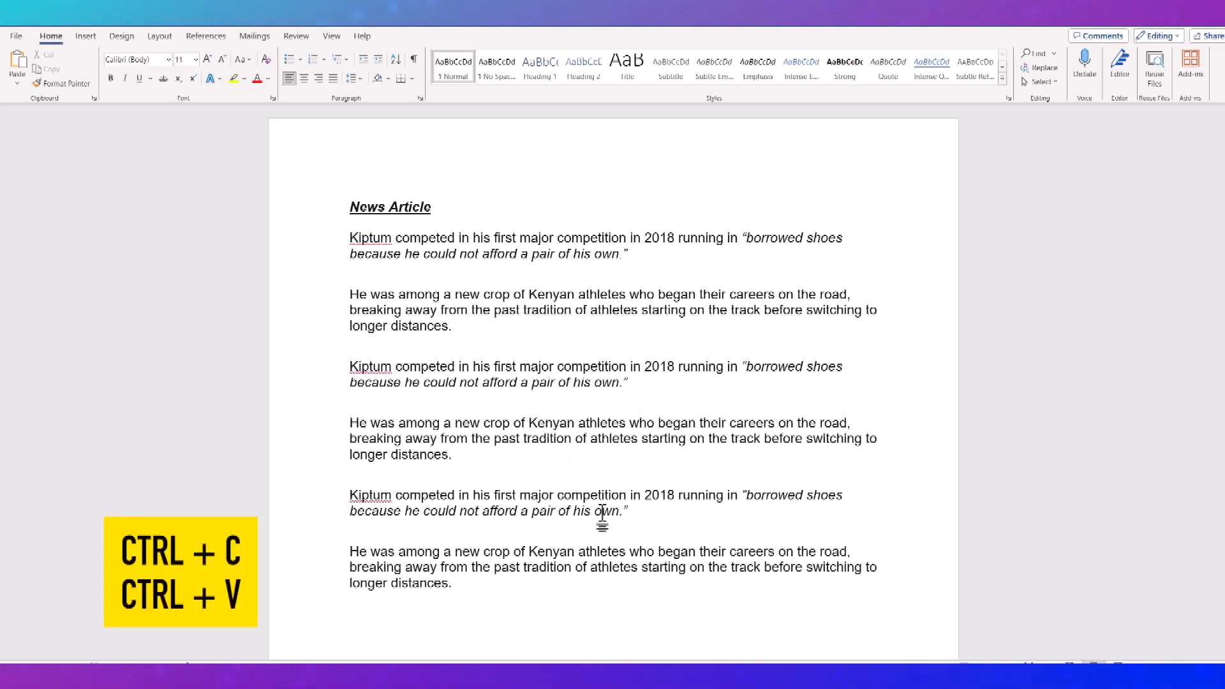
key("ctrl+v")
key("ctrl+v")
key("ctrl+v")
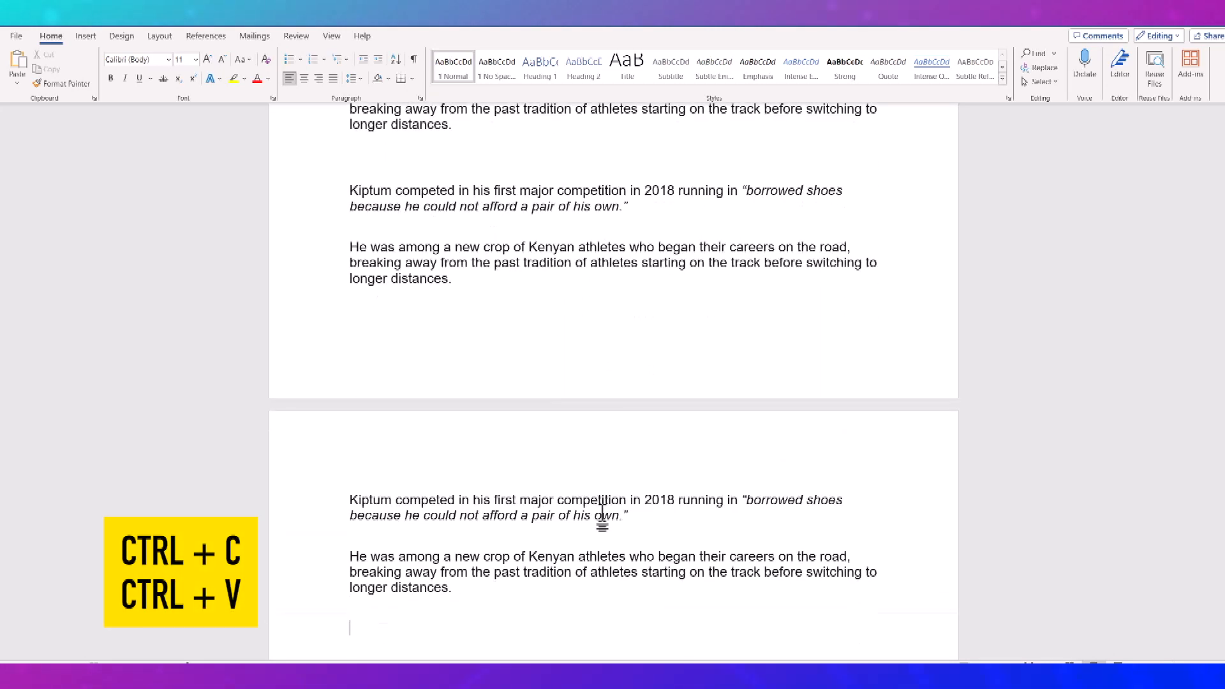
Delete the extra blank line between the third and fourth repetitions of the two paragraphs on the first page.
scroll(650, 595, "up", 7)
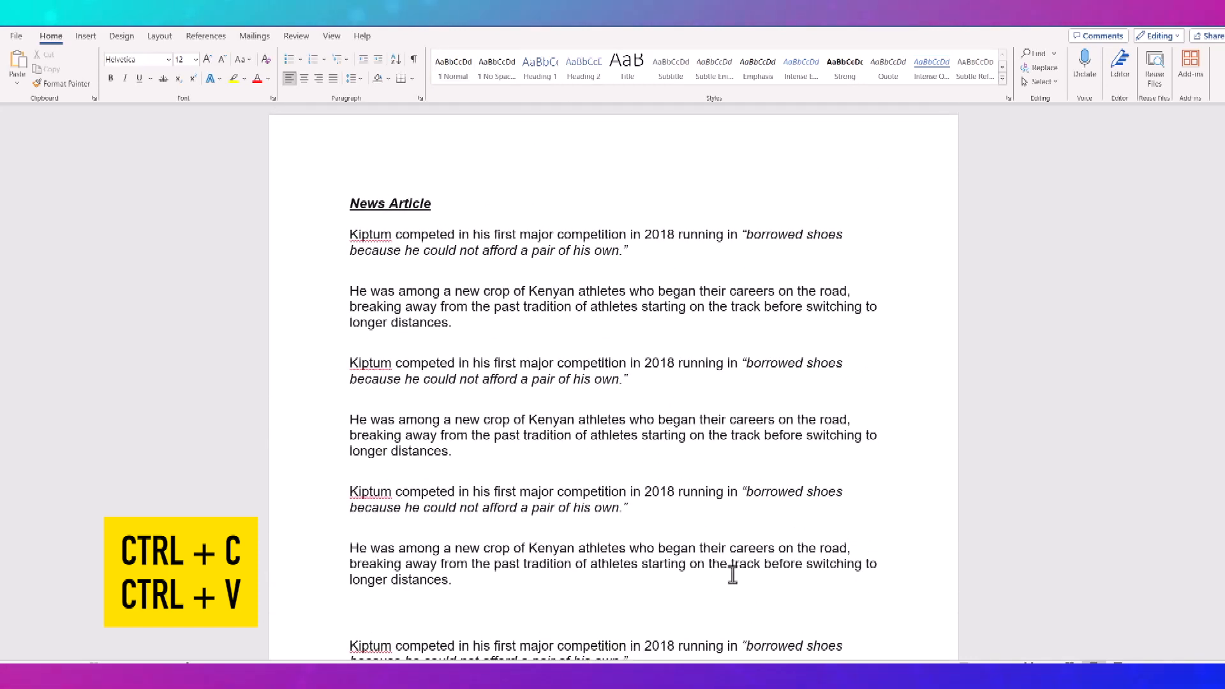
left_click(581, 611)
key("Delete")
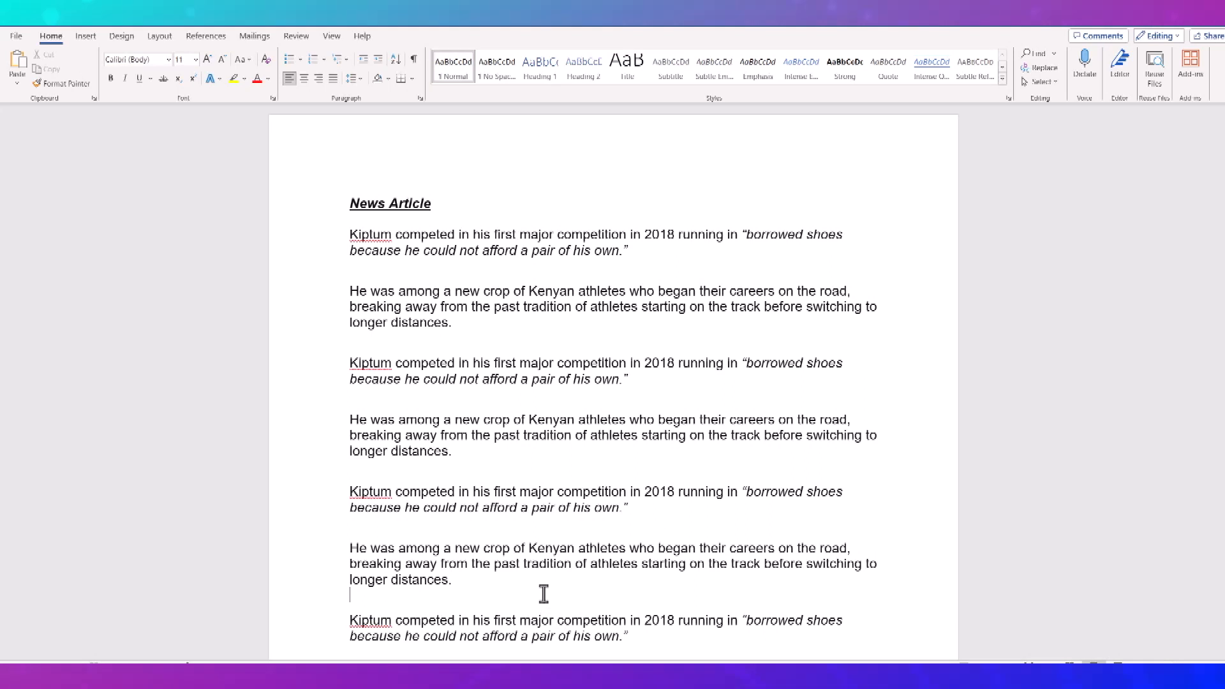
Search the document for "kenyan" and look through the highlighted matches.
key("ctrl+f")
key("Return")
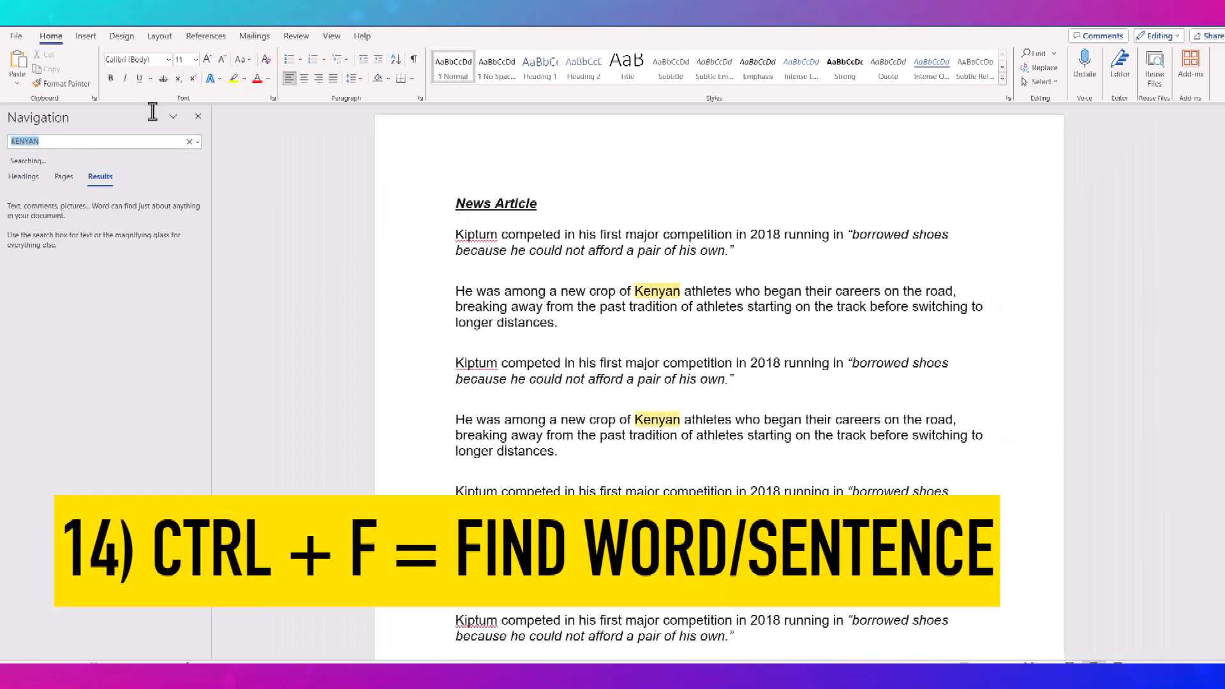
type("kenyan")
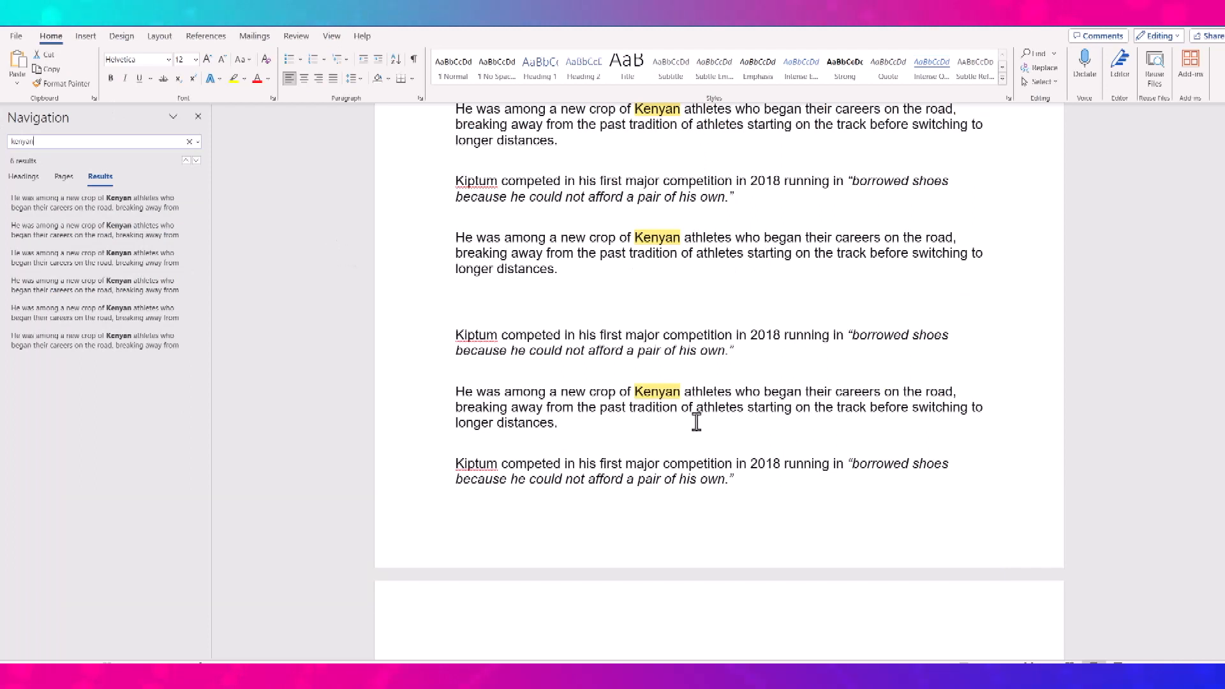
scroll(697, 421, "down", 9)
left_click(745, 427)
scroll(748, 416, "up", 4)
Insert the sample name on its own line near the end of the first page, above the last repetition of the paragraphs.
left_click(681, 237)
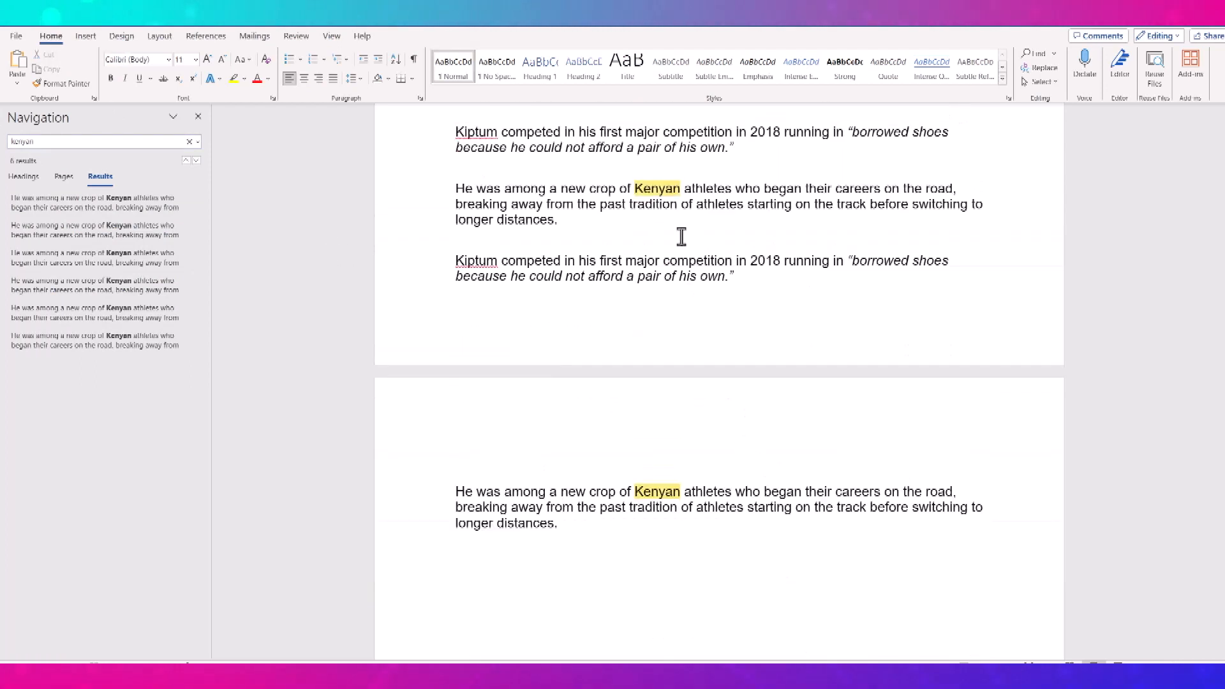
key("Return")
key("Caps_Lock")
key("Caps_Lock")
type("Monju")
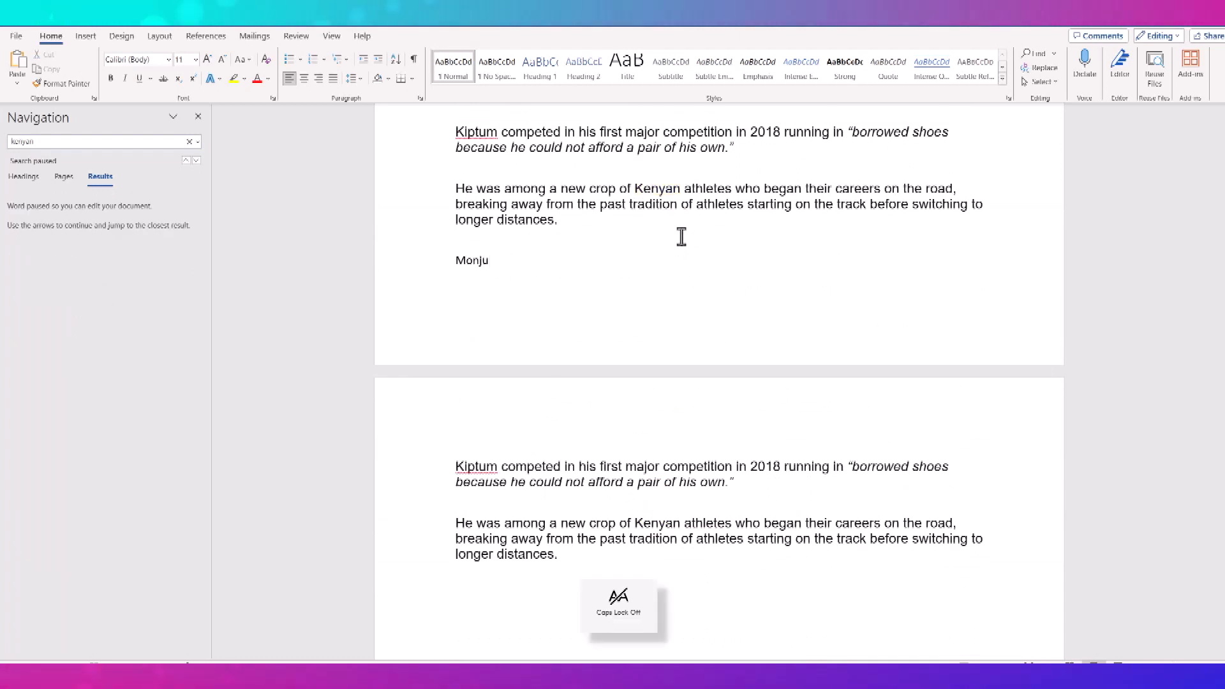
Search the document for the newly added name and return to the beginning of the article.
scroll(1203, 186, "up", 10)
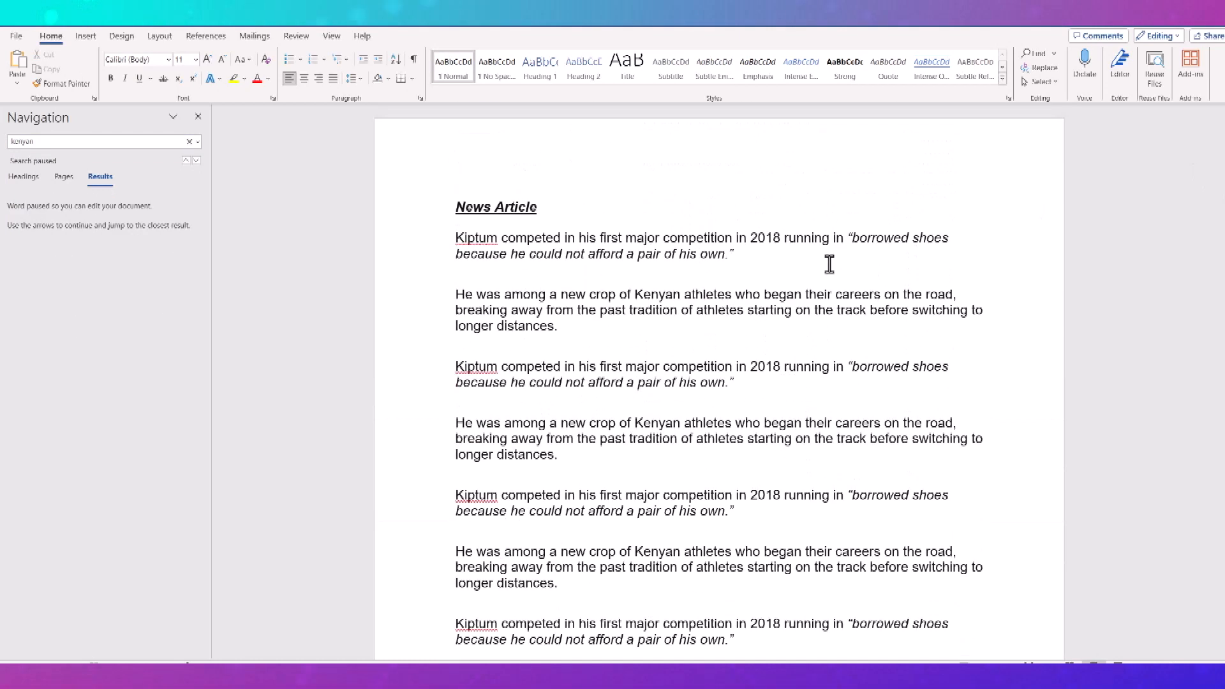
left_click(42, 144)
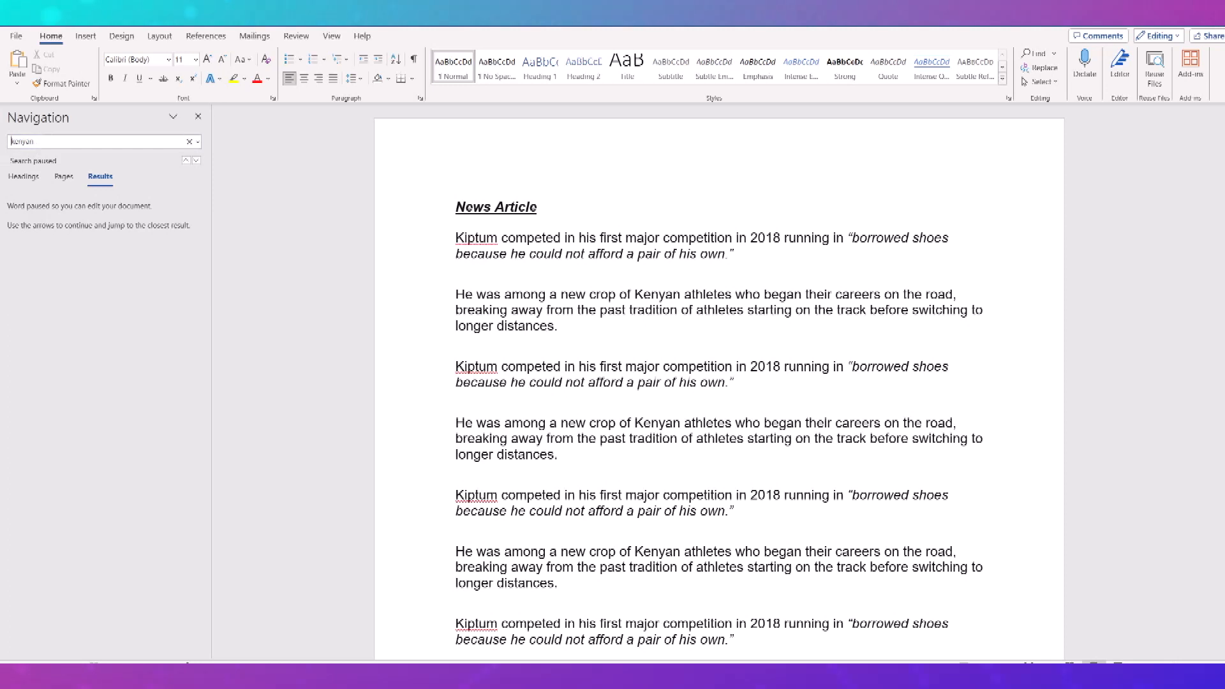
left_click_drag(39, 142, 9, 143)
type("Monju")
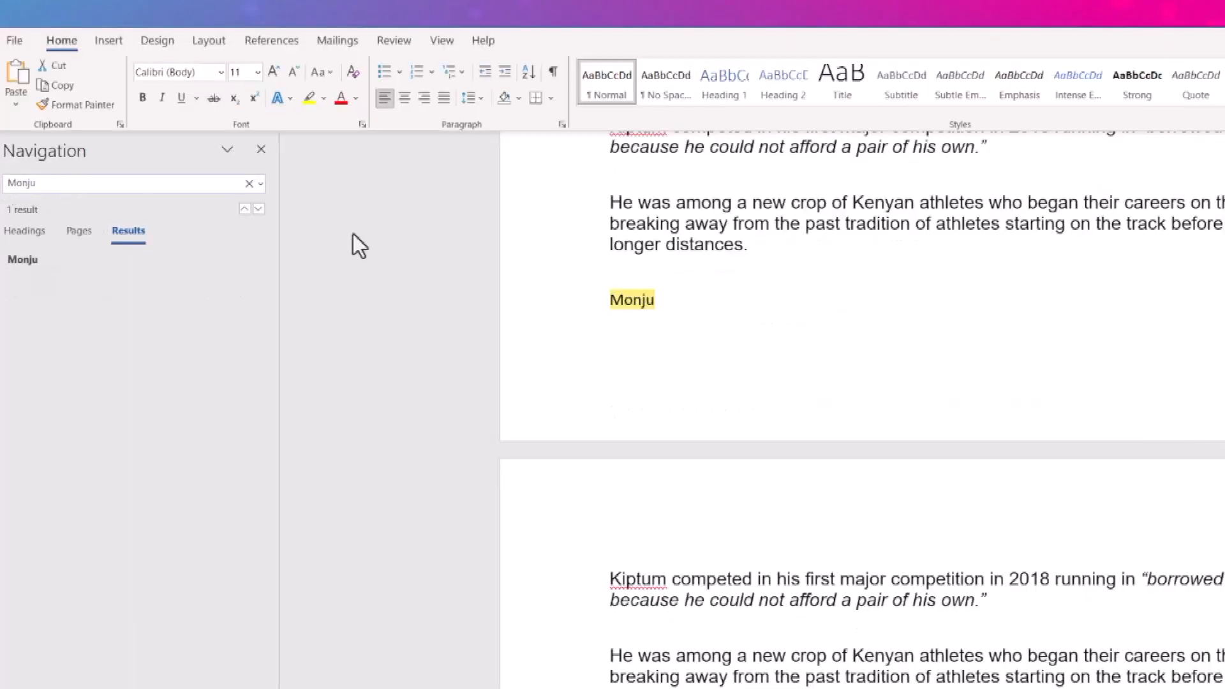
scroll(1021, 596, "up", 5)
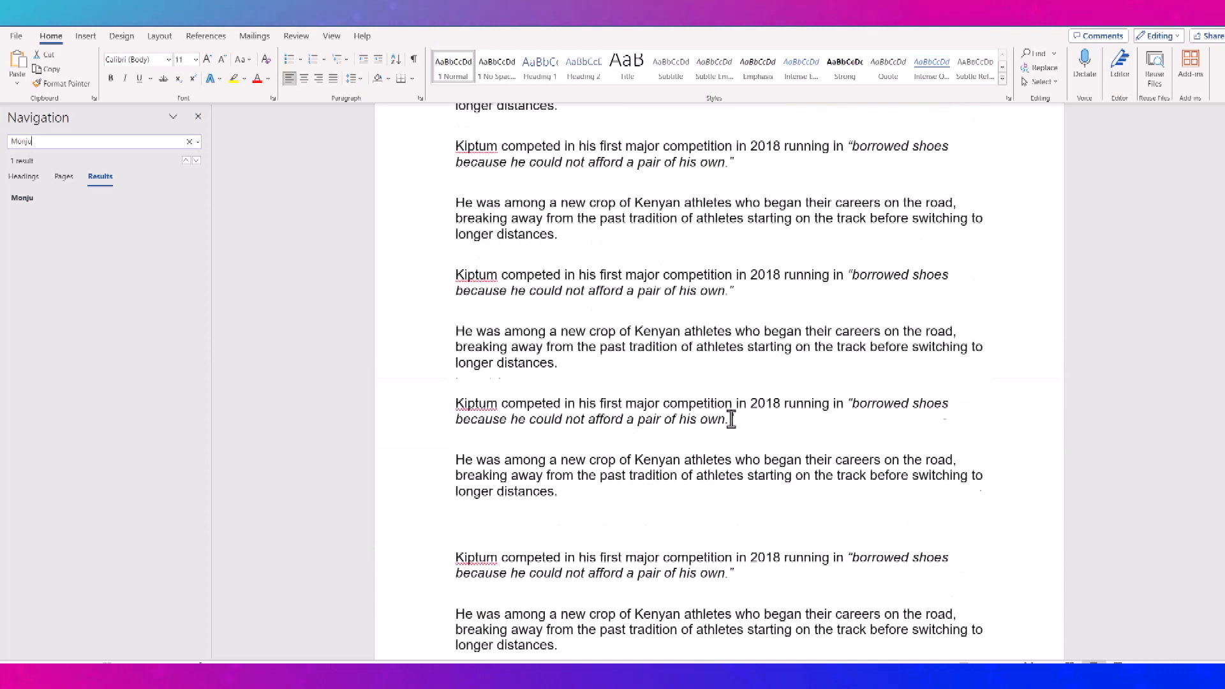
scroll(731, 419, "up", 5)
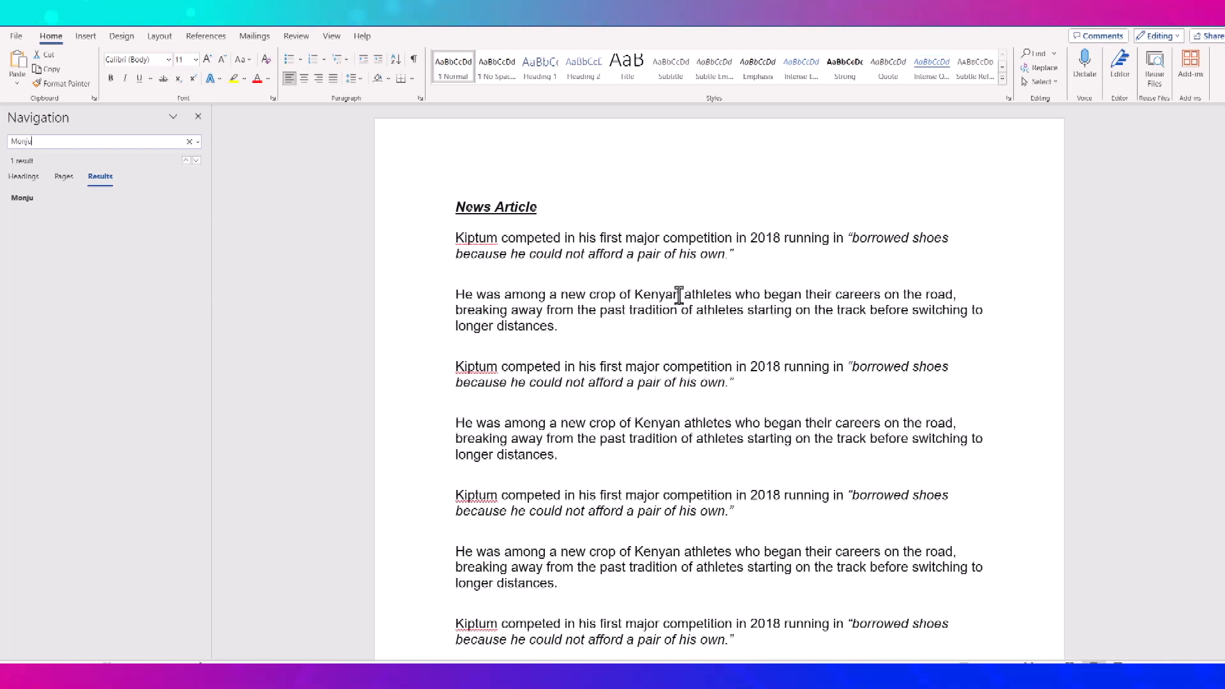
Set up a find and replace of "Kenyan" with "English" and replace the first occurrences one at a time.
left_click(735, 345)
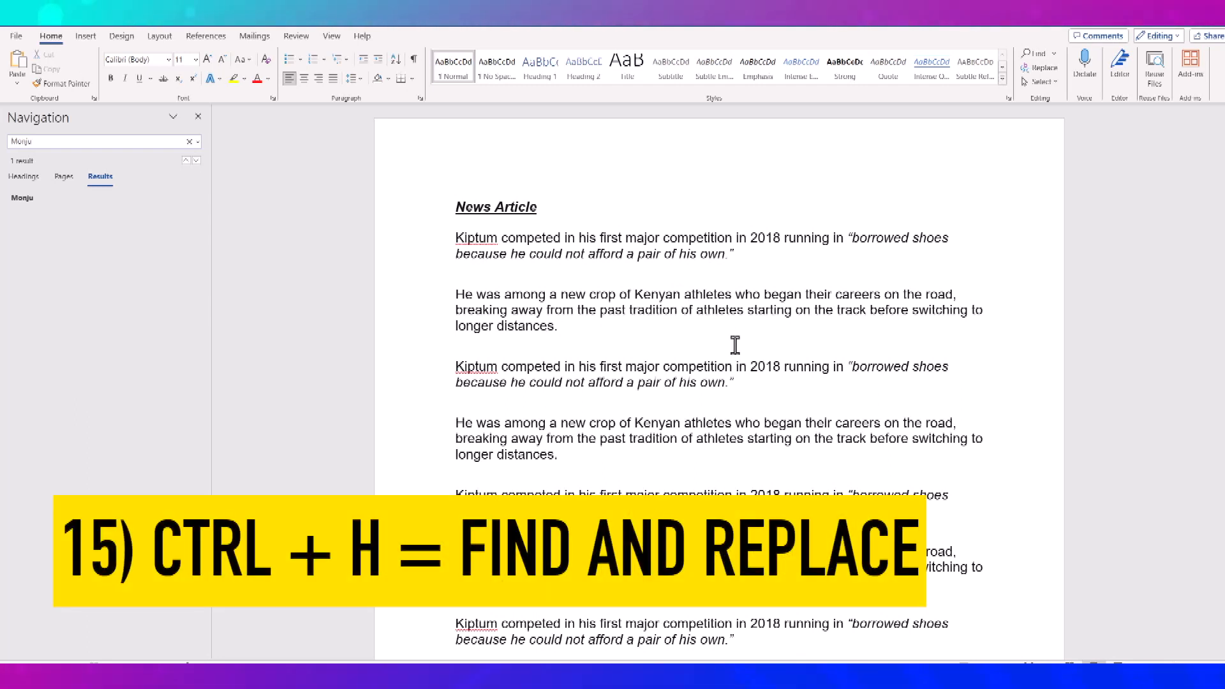
key("ctrl+h")
left_click(444, 234)
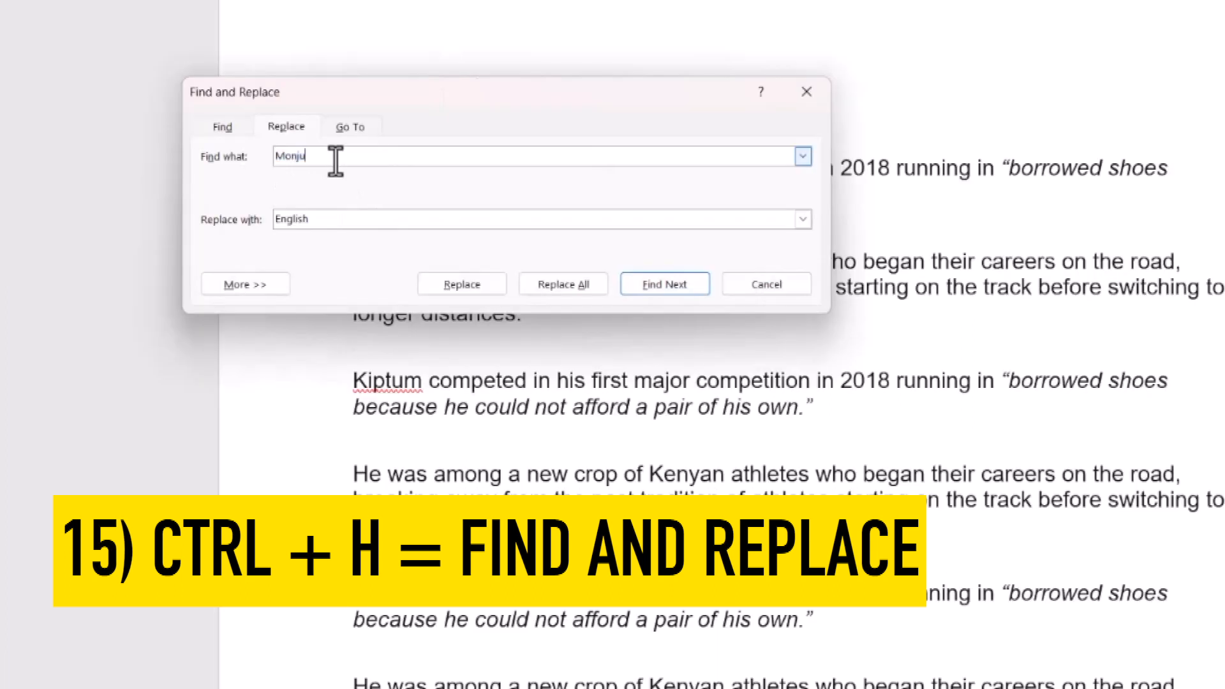
left_click_drag(331, 158, 256, 147)
type("Kenyan")
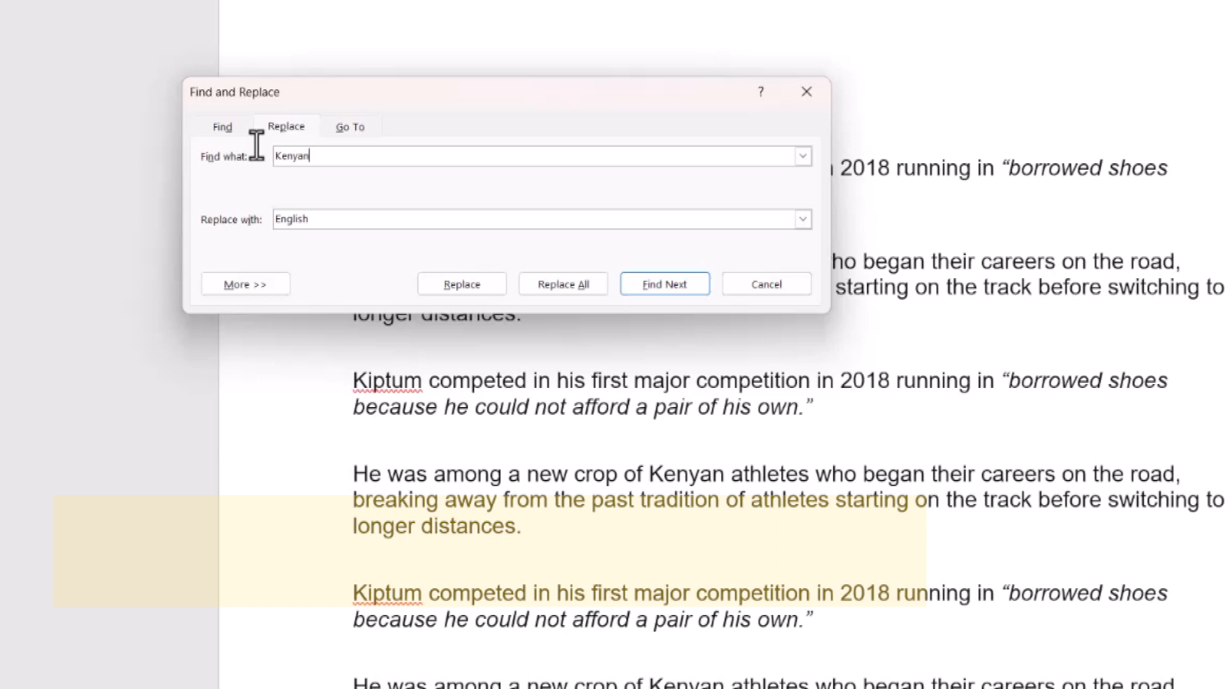
left_click(345, 220)
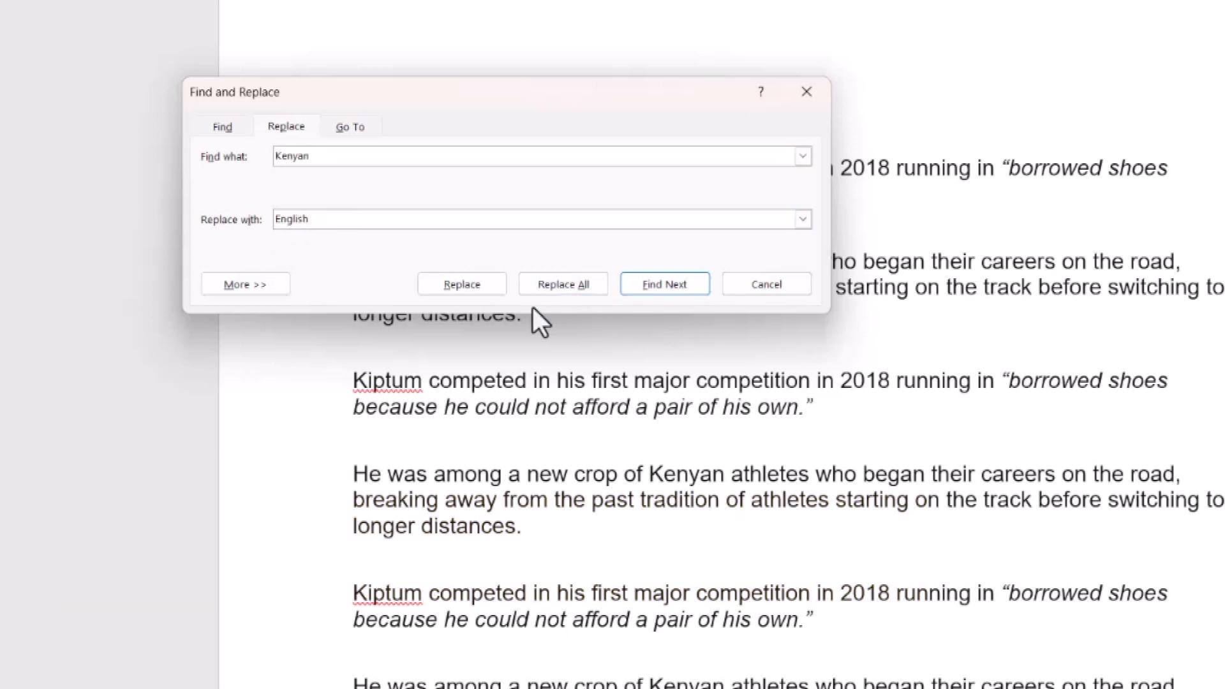
left_click(469, 285)
left_click(469, 285)
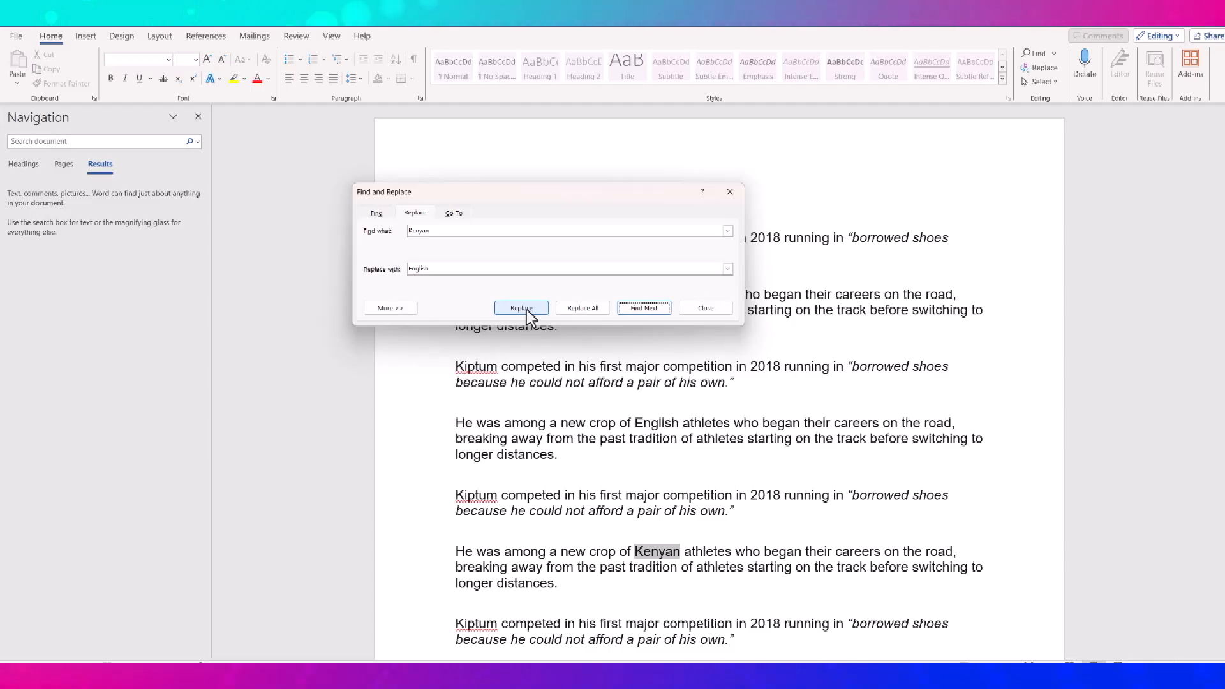
Replace all remaining occurrences of "Kenyan" with "English" at once and close Find and Replace.
left_click(593, 312)
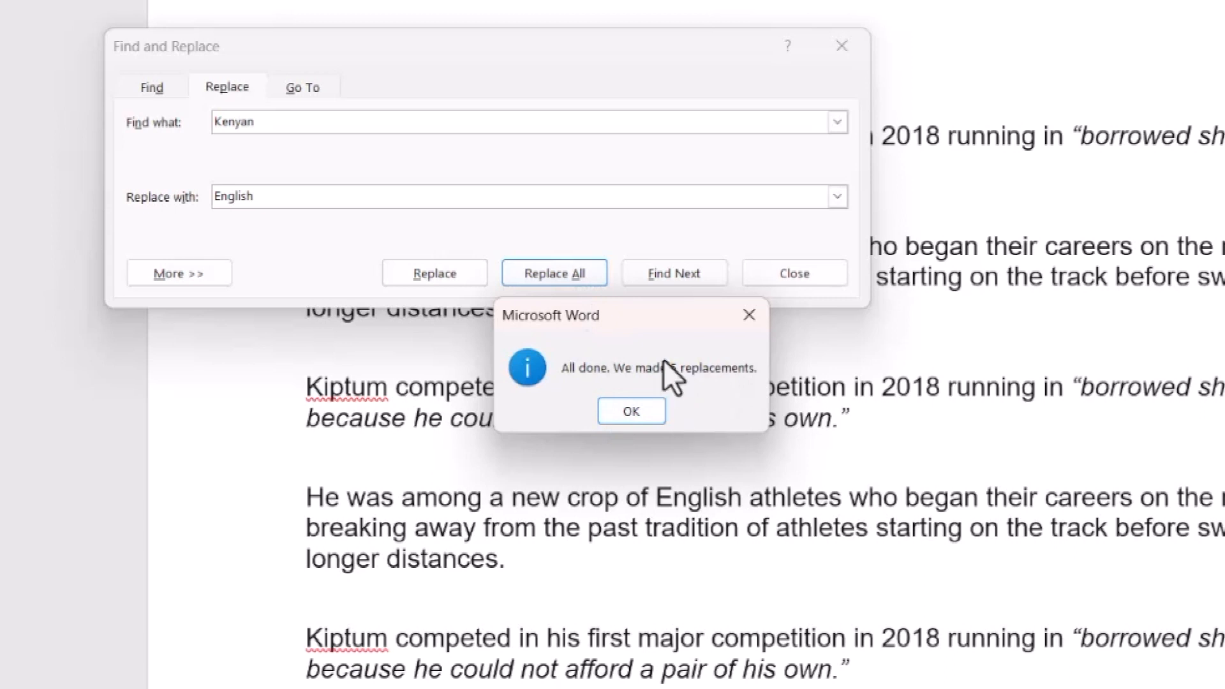
left_click(640, 413)
left_click(794, 273)
scroll(564, 390, "up", 10)
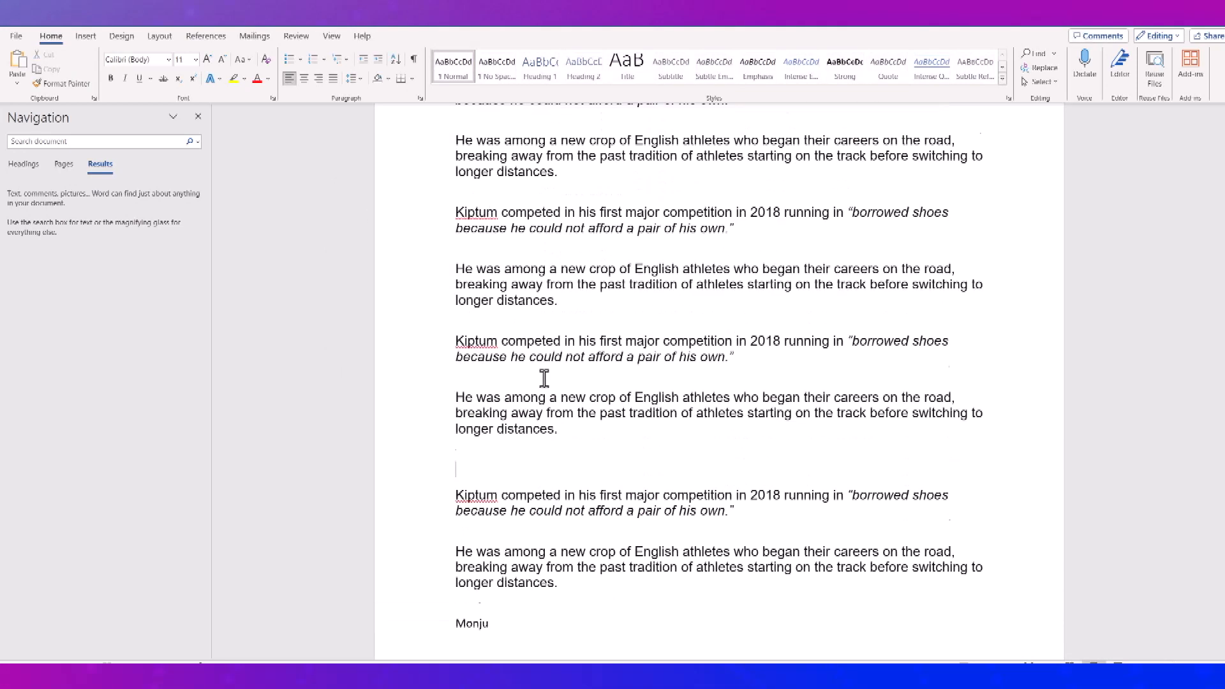
Place the insertion point in the first paragraph and move it back and forth, up and down through the text.
left_click(777, 257)
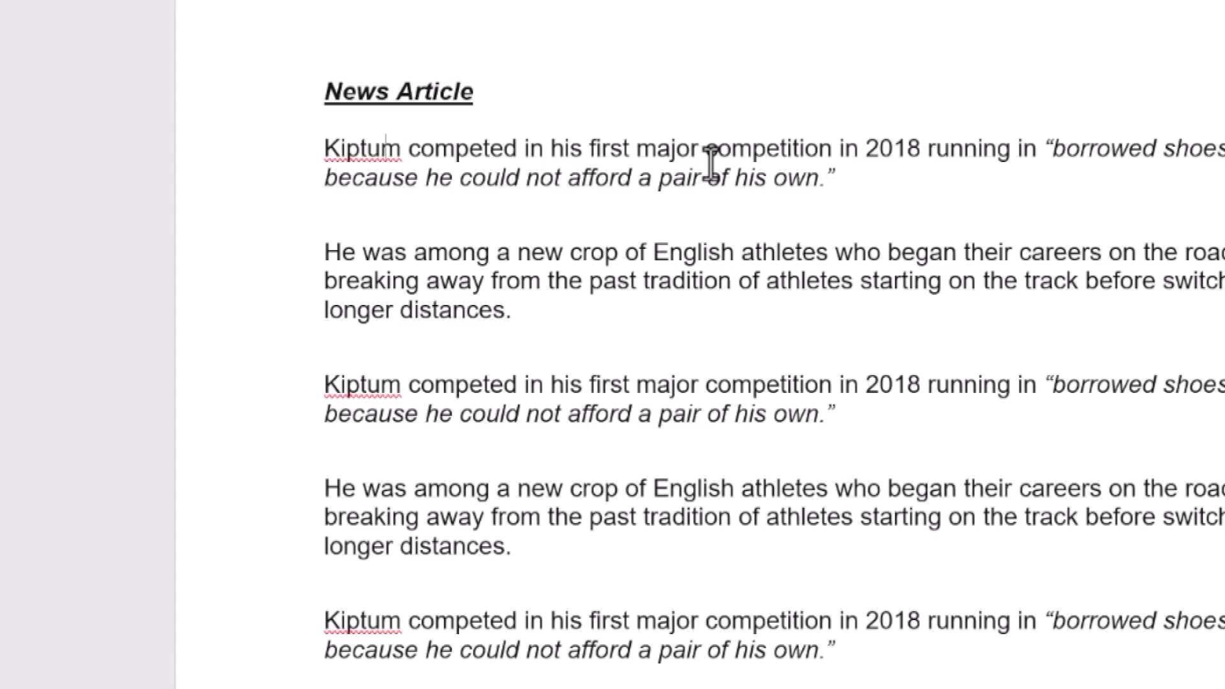
key("Left")
key("Left")
key("Left")
key("Right")
key("Right")
key("Right")
key("Right")
key("Right")
key("Right")
key("Right")
key("Right")
key("Left")
key("Right")
key("Right")
key("Down")
key("Up")
key("Right")
key("Right")
key("Right")
key("Right")
key("Right")
key("Right")
key("Right")
key("Right")
key("Right")
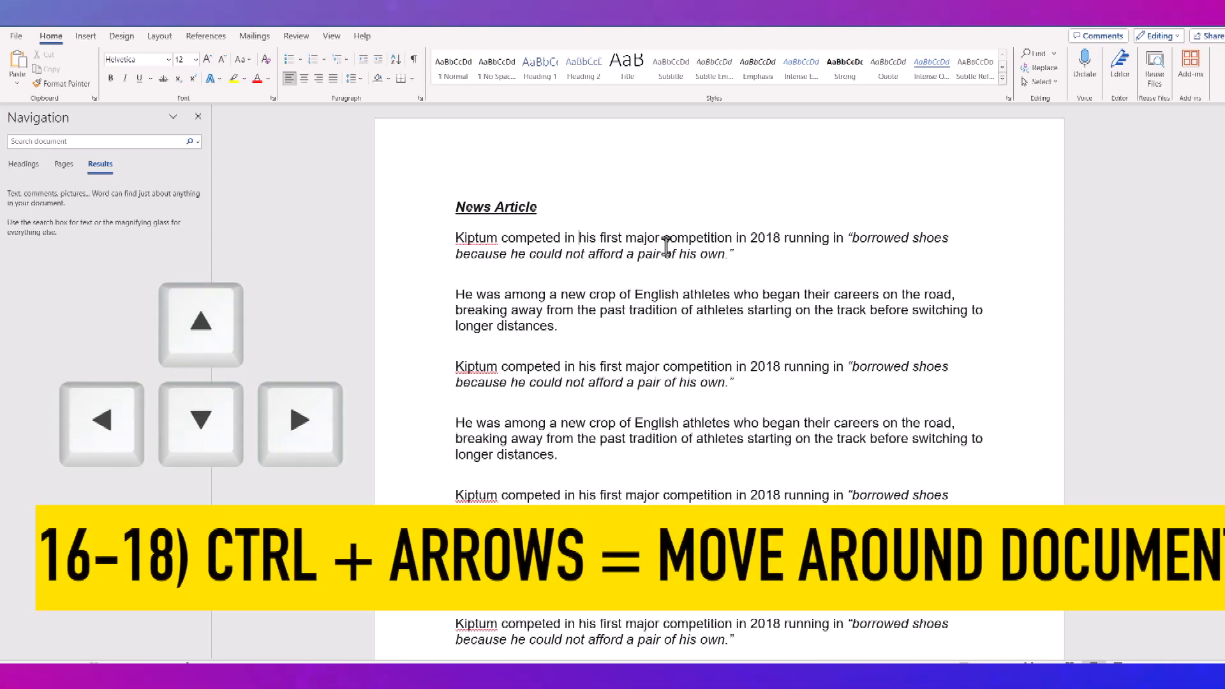
Jump the insertion point paragraph by paragraph down through the article and back up towards its beginning.
key("ctrl+Down")
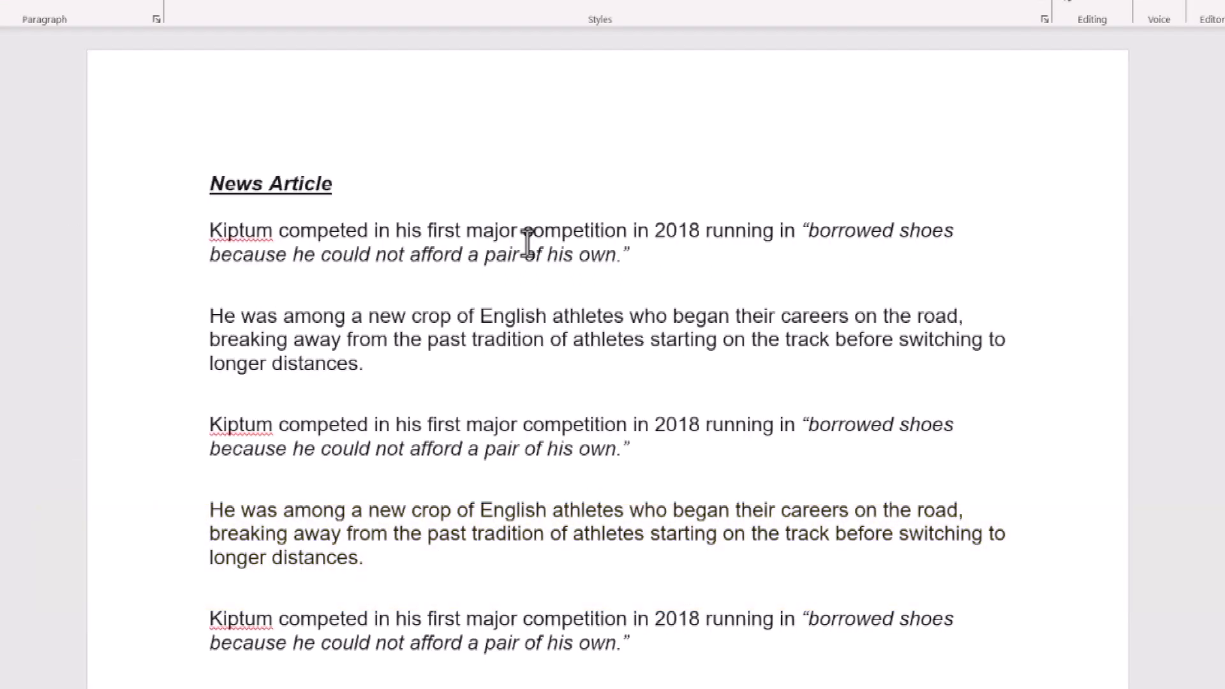
key("ctrl+Up")
key("ctrl+Down")
key("Down")
key("Down")
key("Down")
key("ctrl+Down")
key("ctrl+Down")
key("ctrl+Down")
key("ctrl+Down")
key("ctrl+Up")
key("ctrl+Up")
key("ctrl+Up")
key("ctrl+Up")
key("ctrl+Up")
key("ctrl+Up")
Advance the insertion point word by word through the text, and continue line by line further down the article.
key("ctrl+Right")
key("ctrl+Right")
key("ctrl+Right")
key("ctrl+Right")
key("ctrl+Right")
key("ctrl+Right")
key("ctrl+Right")
key("ctrl+Right")
key("ctrl+Right")
key("ctrl+Right")
key("ctrl+Right")
key("Down")
key("Down")
key("Down")
key("Down")
Move the insertion point back and forth by words and lines, ending at the start of the second paragraph.
key("ctrl+Left")
key("ctrl+Left")
key("ctrl+Left")
key("ctrl+Left")
key("ctrl+Left")
key("Left")
key("Up")
key("Left")
key("Left")
key("Left")
key("ctrl+Right")
key("ctrl+Right")
key("ctrl+Right")
key("Down")
key("Down")
key("Down")
key("Down")
key("Down")
key("Up")
key("Up")
key("Up")
key("Left")
key("Up")
key("Up")
key("ctrl+Left")
key("ctrl+Left")
key("ctrl+Left")
key("ctrl+Left")
key("ctrl+Left")
key("ctrl+Left")
key("ctrl+Left")
key("ctrl+Left")
key("ctrl+Left")
key("ctrl+Left")
key("ctrl+Left")
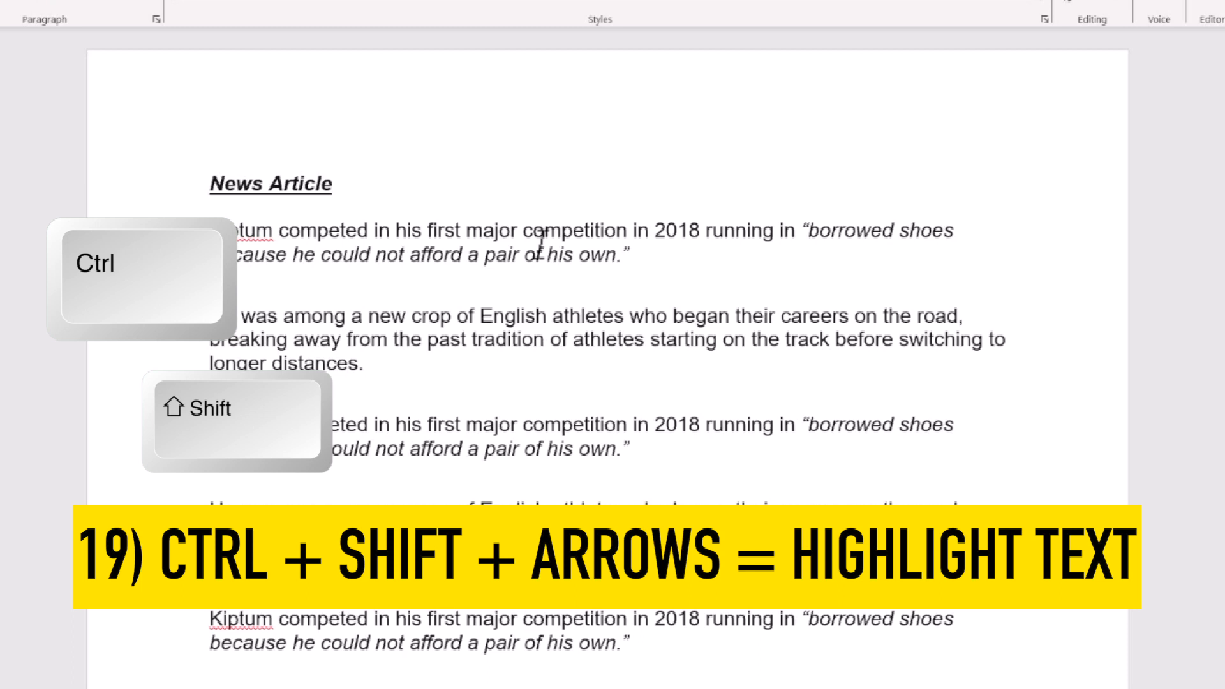
Make "He was among a new crop of English athletes" in the second paragraph bold, italic and underlined.
key("ctrl+shift+Right")
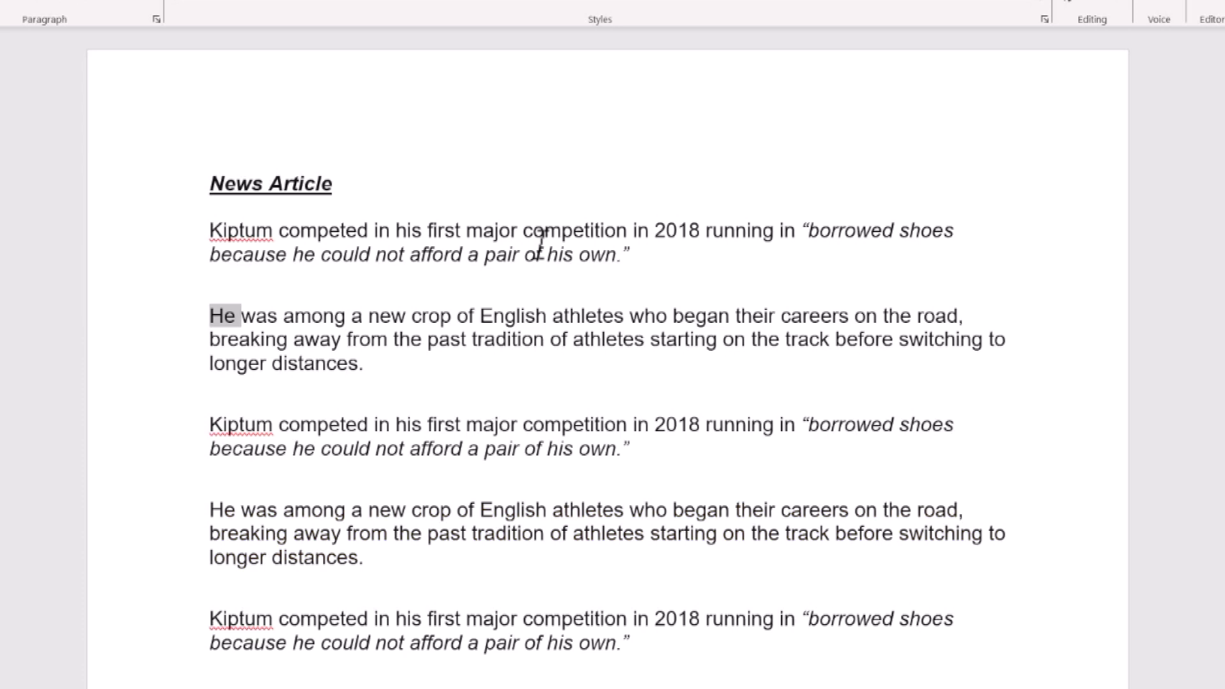
key("ctrl+shift+Right")
key("ctrl+shift+Right")
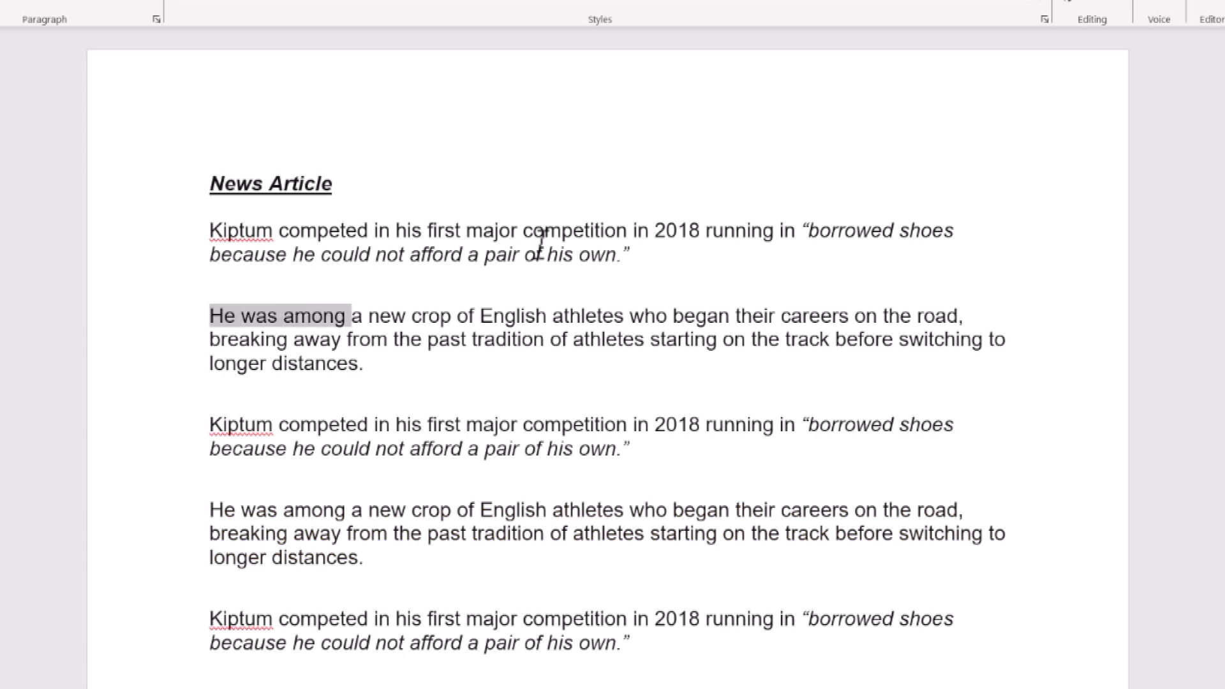
key("ctrl+shift+Right")
key("ctrl+shift+Right")
key("ctrl+shift+Right")
key("ctrl+shift+Right")
key("ctrl+shift+Right")
key("ctrl+shift+Right")
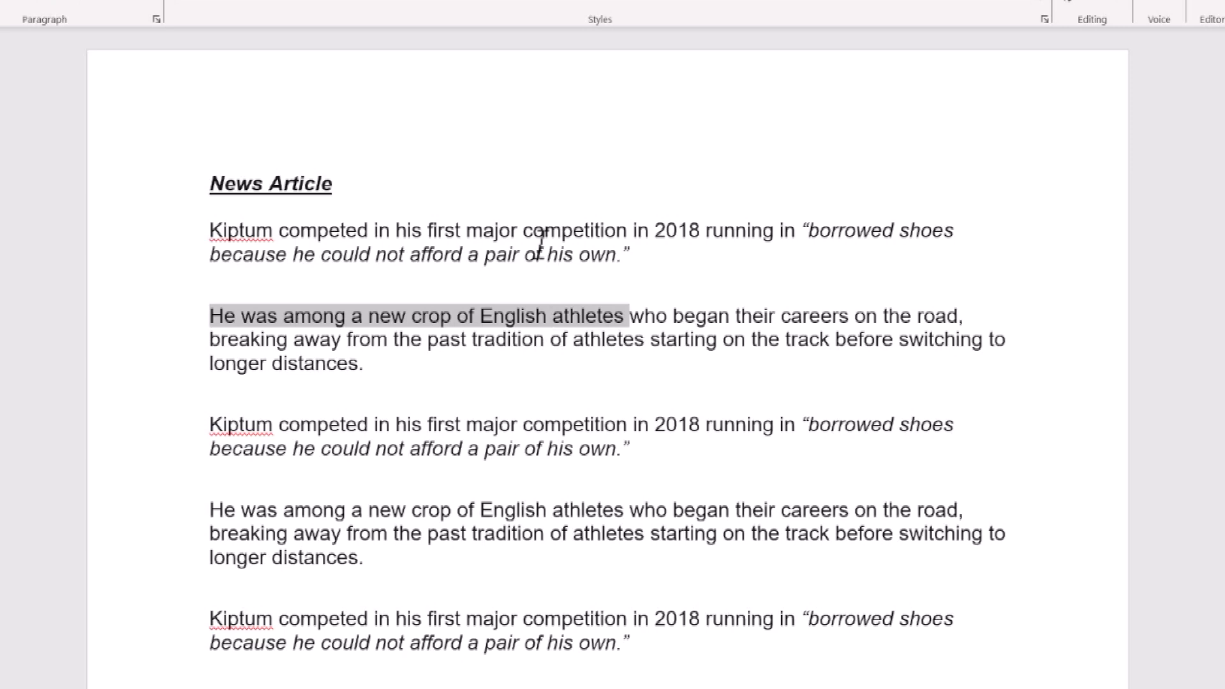
key("ctrl+b")
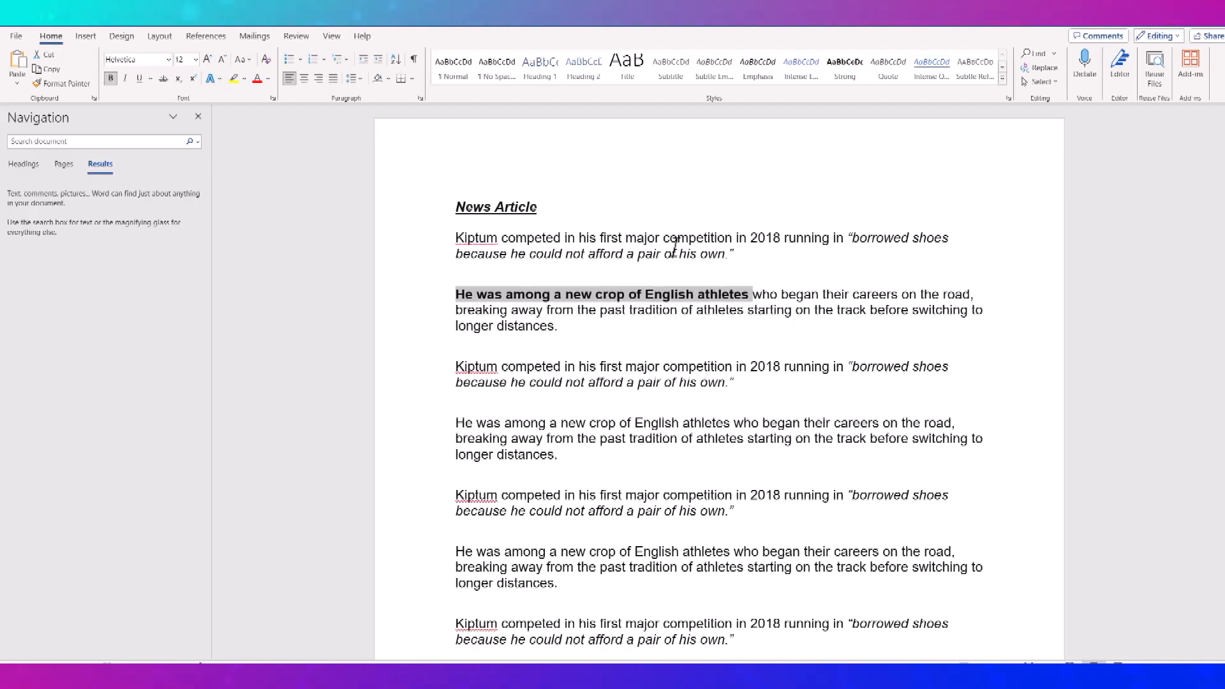
key("ctrl+i")
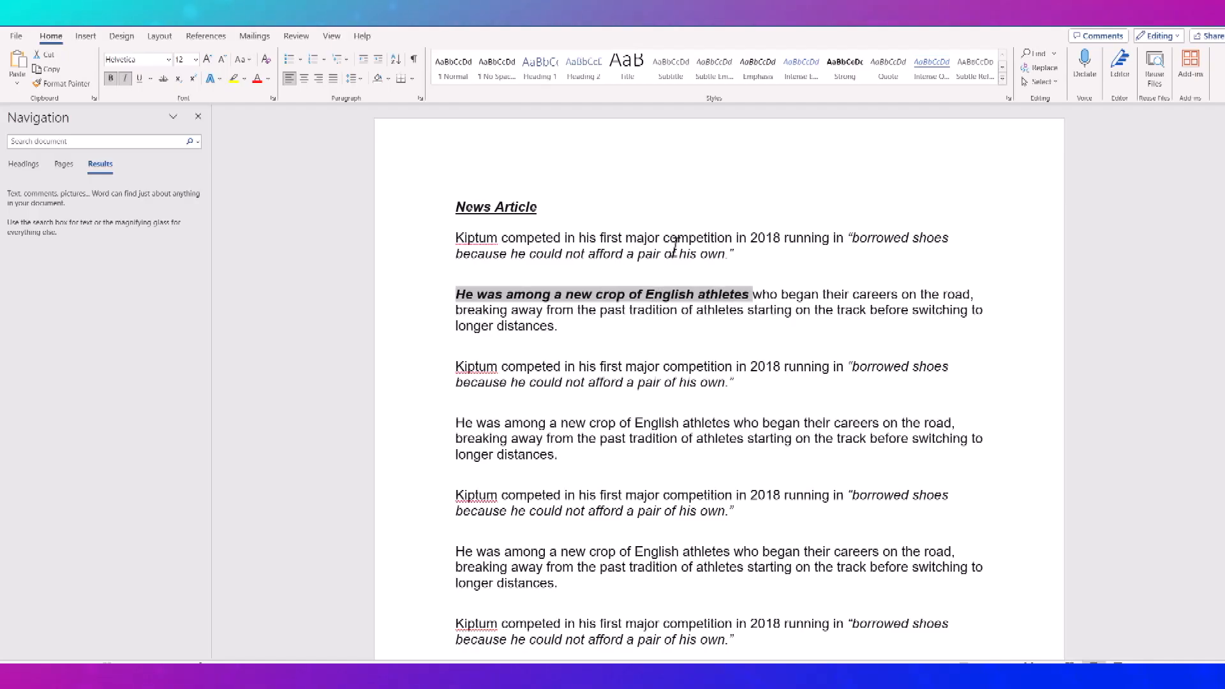
key("ctrl+u")
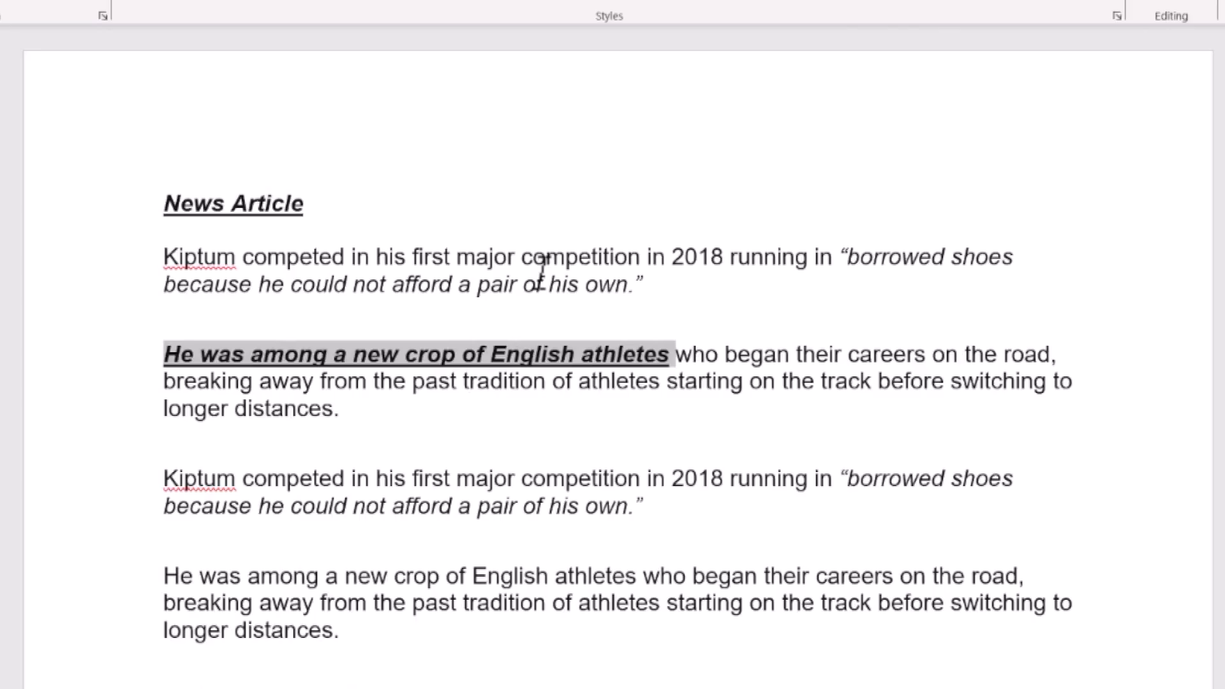
Copy "2018" from the third paragraph and delete it there.
key("Down")
key("Down")
key("Down")
key("Down")
key("Down")
key("Down")
key("Up")
key("Down")
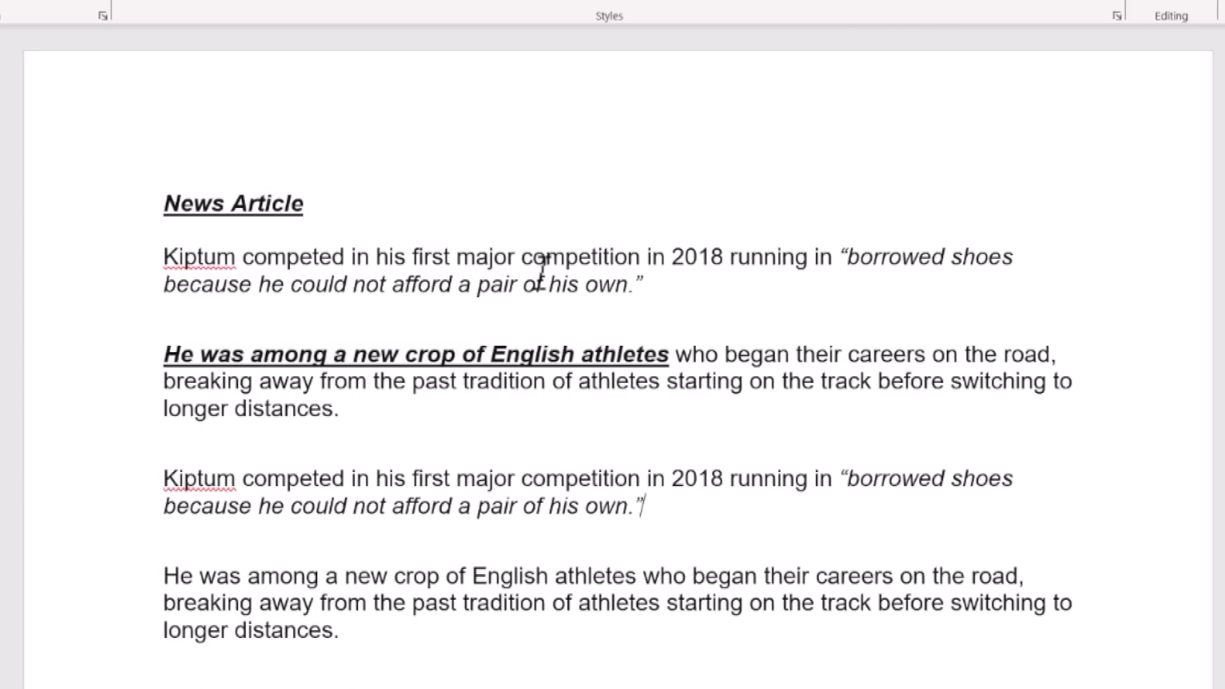
key("Up")
key("ctrl+Left")
key("ctrl+Left")
key("ctrl+Left")
key("ctrl+Left")
key("ctrl+Right")
key("ctrl+Right")
key("ctrl+Right")
key("ctrl+Right")
key("ctrl+Right")
key("ctrl+shift+Right")
key("ctrl+c")
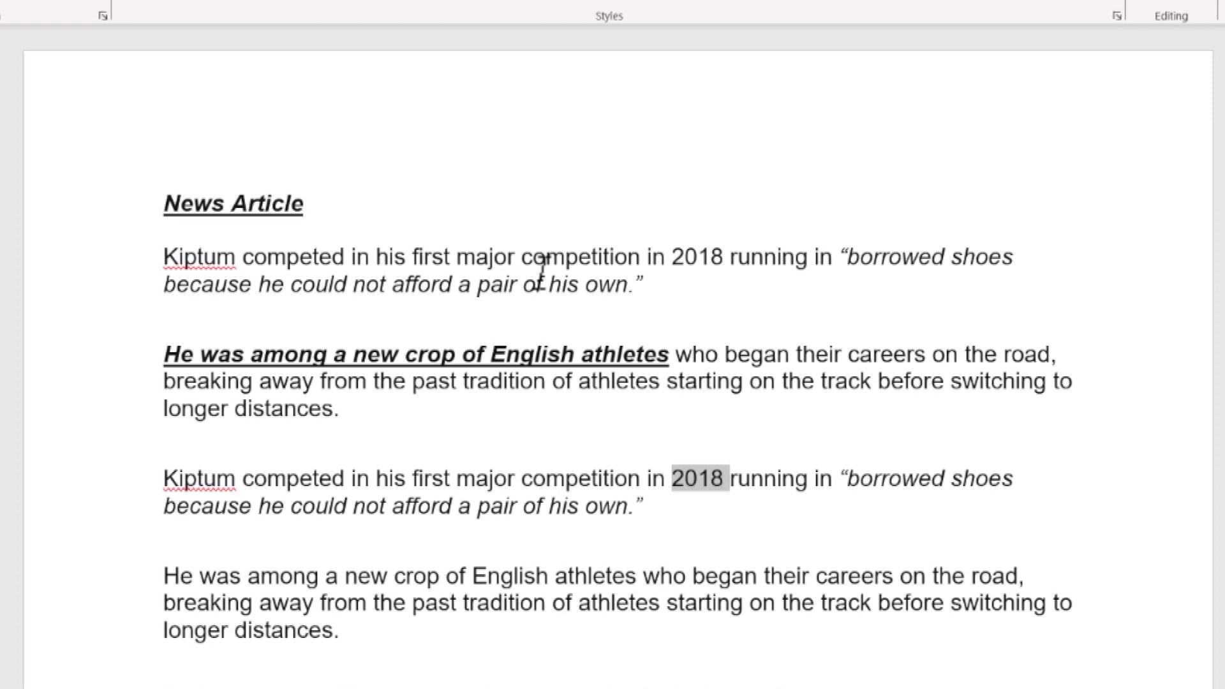
key("Delete")
Paste "2018" right after "English athletes" in the second paragraph.
key("Up")
key("Up")
key("Up")
key("Up")
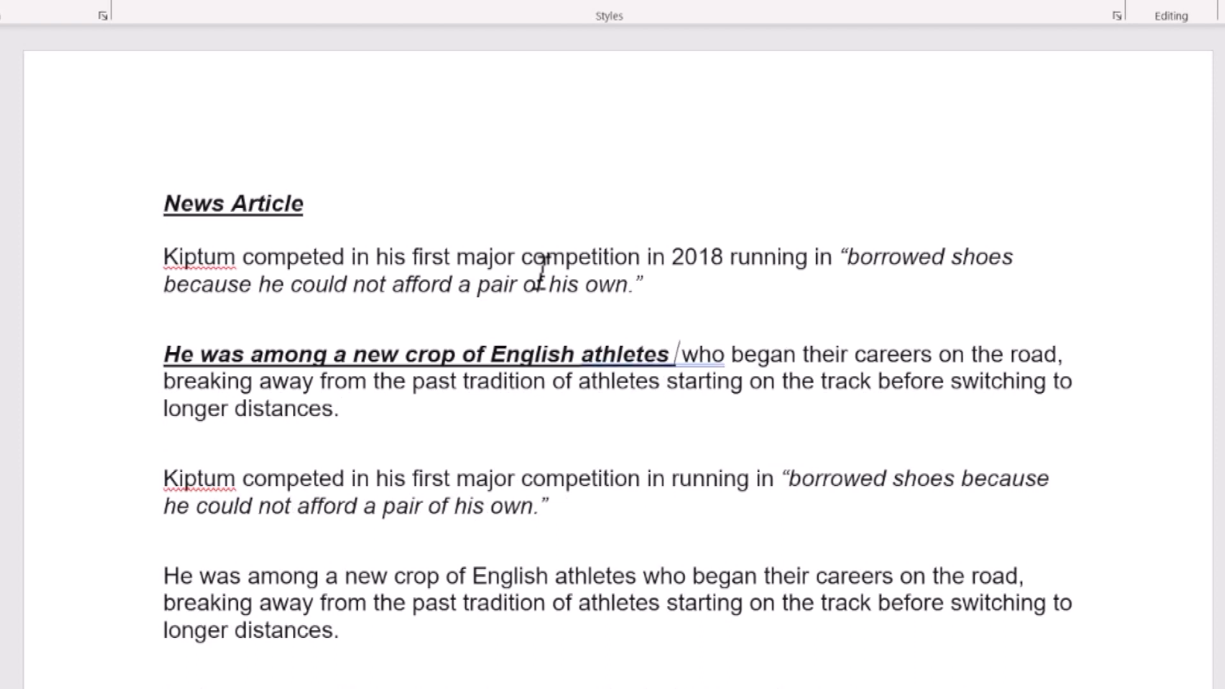
key("ctrl+v")
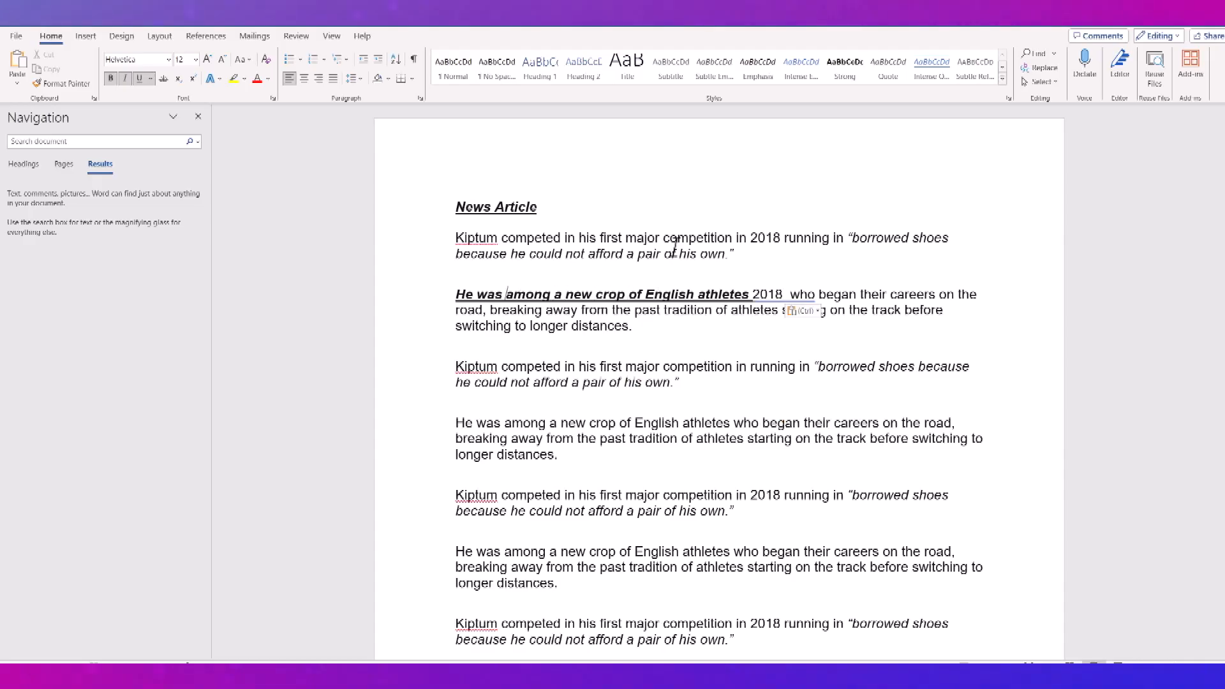
Select the second paragraph's opening words, extending and shrinking the selection word by word to cover "He was among a new crop of English athletes".
key("Home")
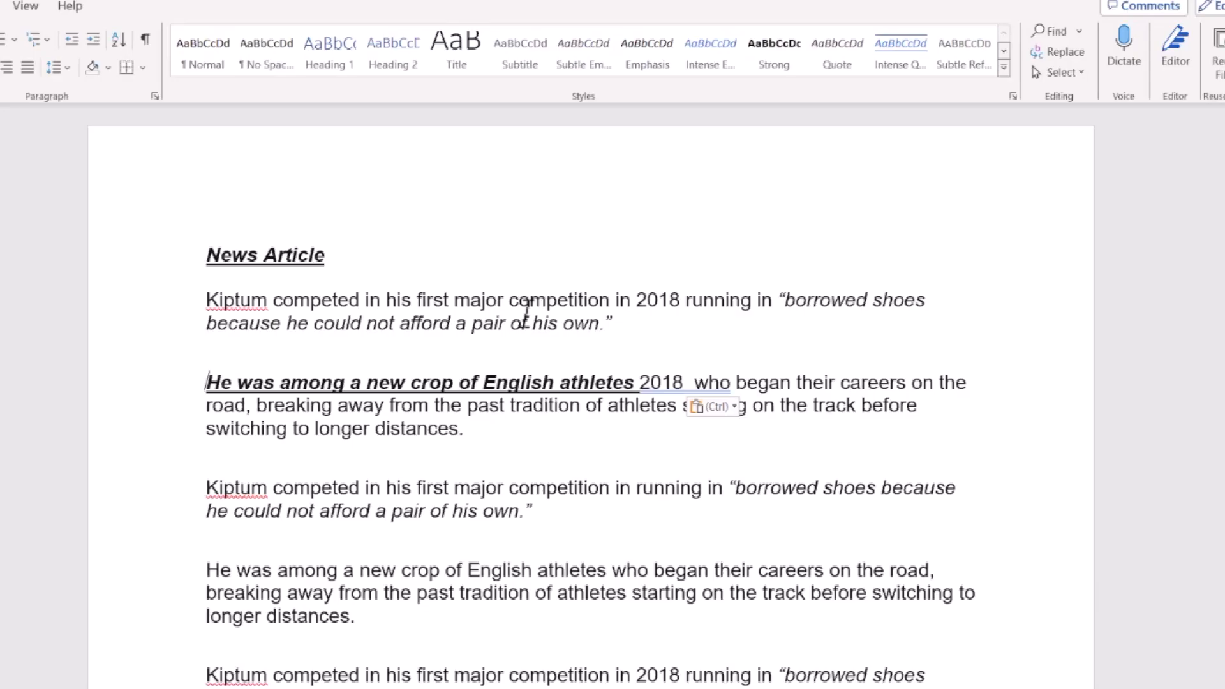
key("ctrl+shift+Right")
key("ctrl+shift+Right")
key("ctrl+shift+Right")
key("ctrl+shift+Right")
key("ctrl+shift+Right")
key("ctrl+shift+Right")
key("ctrl+shift+Right")
key("ctrl+shift+Right")
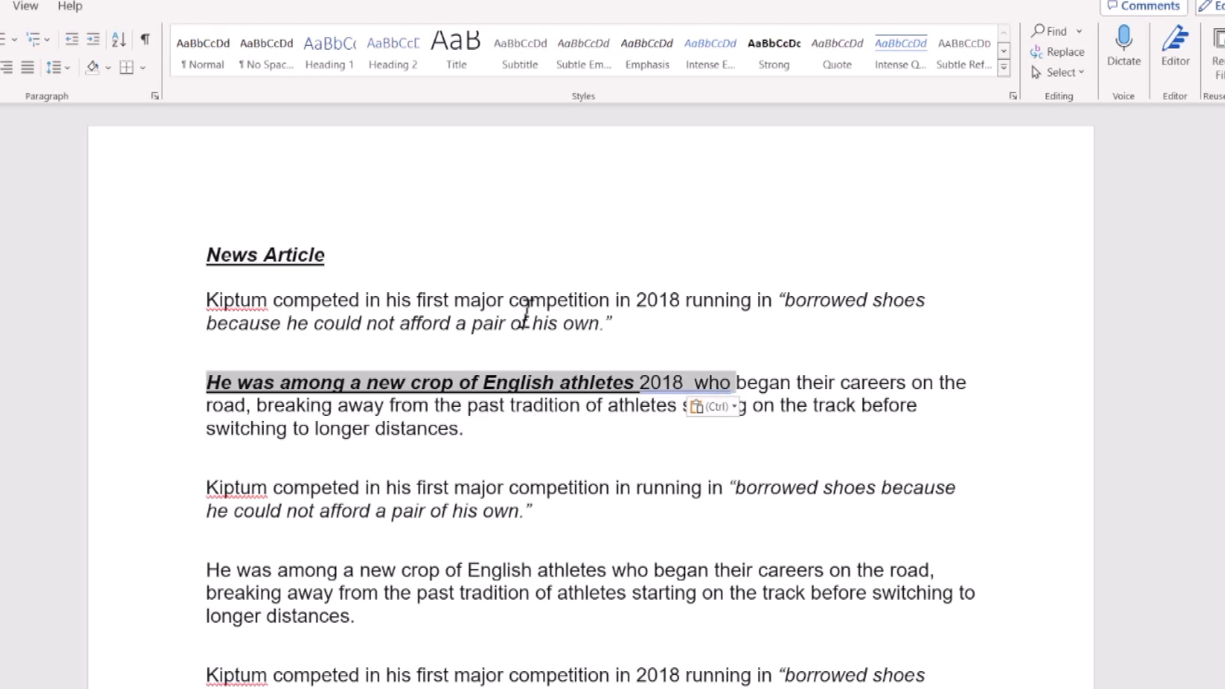
key("ctrl+shift+Left")
key("ctrl+shift+Left")
key("ctrl+shift+Left")
key("ctrl+shift+Right")
key("ctrl+shift+Right")
key("ctrl+shift+Left")
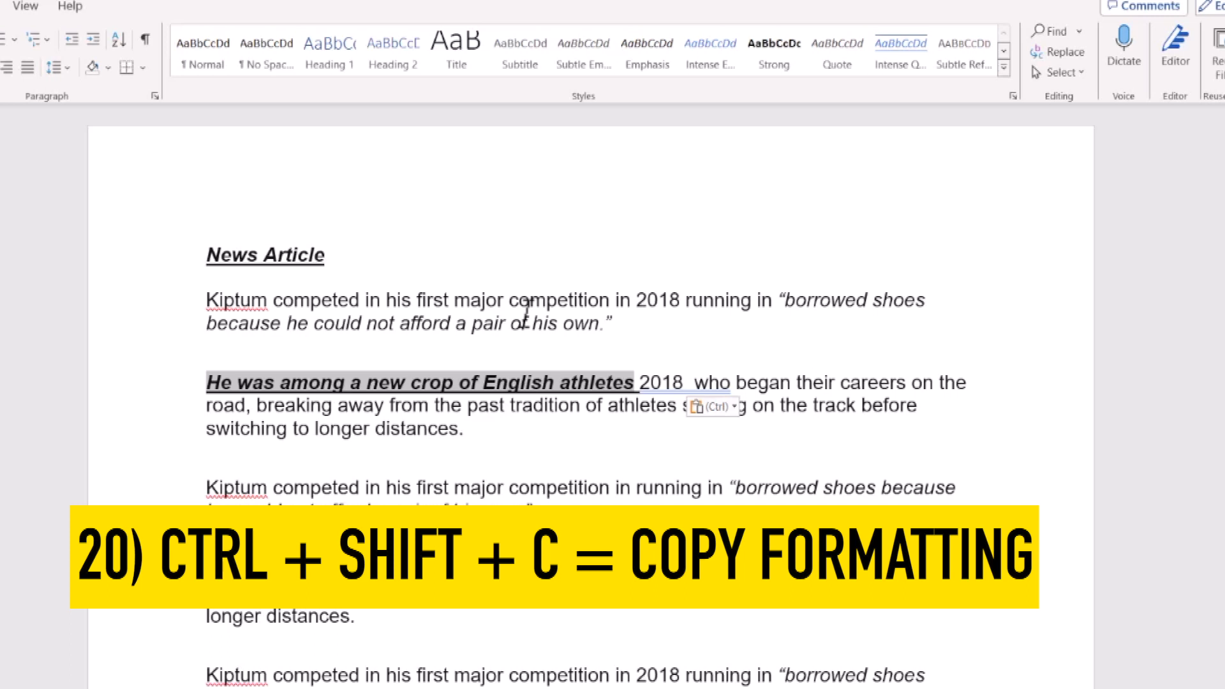
Apply the copied formatting of "He was among a new crop of English athletes" to the whole third paragraph.
key("Down")
key("Down")
key("Down")
key("Down")
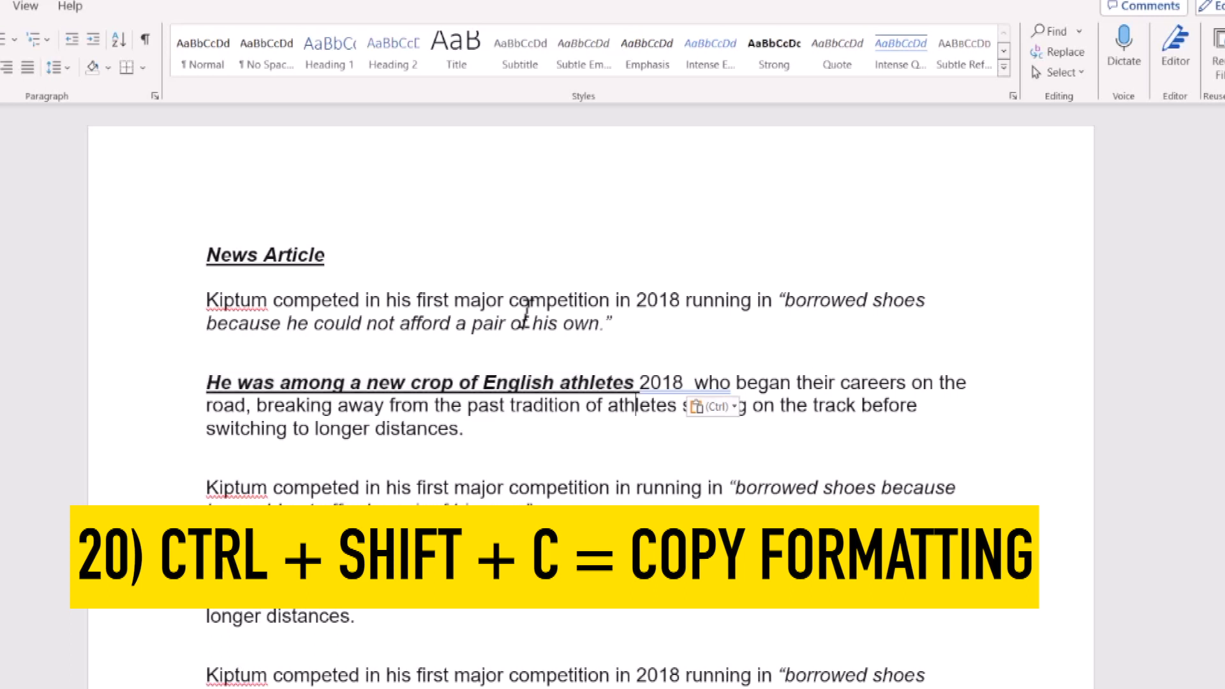
key("ctrl+Left")
key("ctrl+Left")
key("ctrl+Left")
key("ctrl+Left")
key("ctrl+Left")
key("ctrl+Left")
key("ctrl+Left")
key("ctrl+Left")
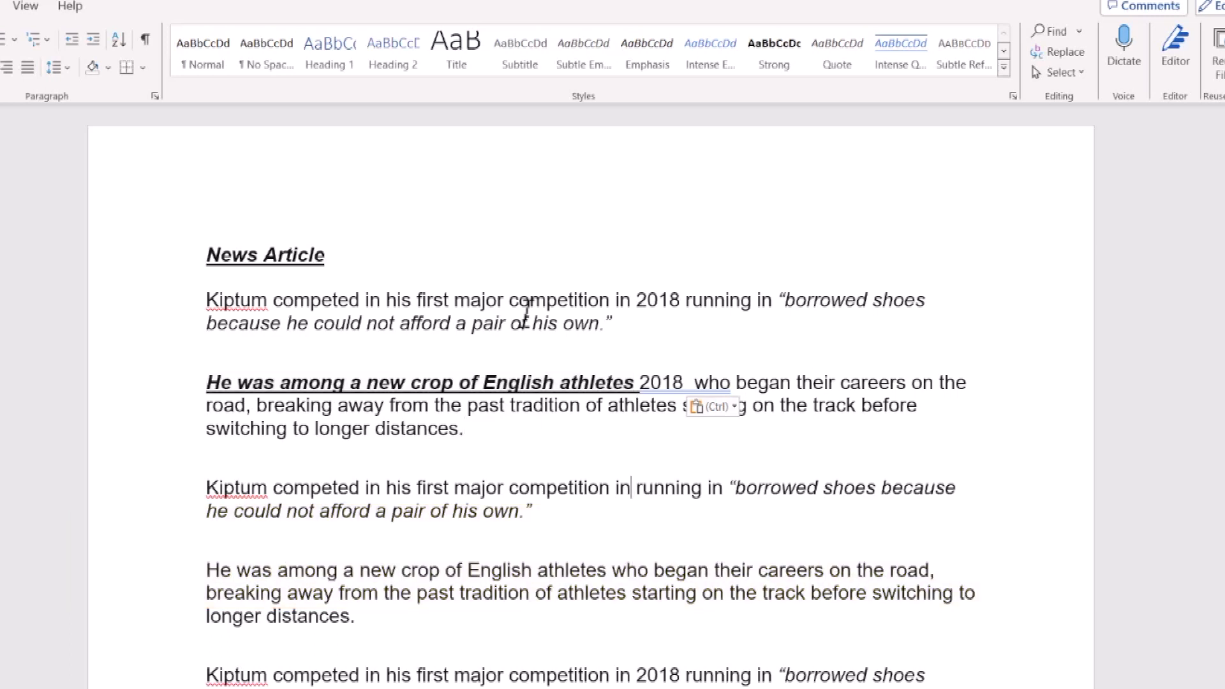
key("shift+Right")
key("shift+Right")
key("shift+Right")
key("shift+Right")
key("shift+Right")
key("shift+Right")
key("shift+Right")
key("shift+Right")
key("shift+Right")
key("shift+Right")
key("shift+Right")
key("shift+Right")
key("shift+Right")
key("shift+Right")
key("shift+Right")
key("shift+Right")
key("shift+Right")
key("shift+Right")
key("shift+Right")
key("shift+Right")
key("shift+Right")
key("shift+Right")
key("shift+Right")
key("shift+Right")
key("shift+Right")
key("shift+Right")
key("shift+Right")
key("shift+Right")
key("shift+Right")
key("shift+Right")
key("shift+Right")
key("shift+Right")
key("shift+Right")
key("shift+Right")
key("shift+Right")
key("shift+Right")
key("shift+Right")
key("shift+Right")
key("shift+Right")
key("shift+Right")
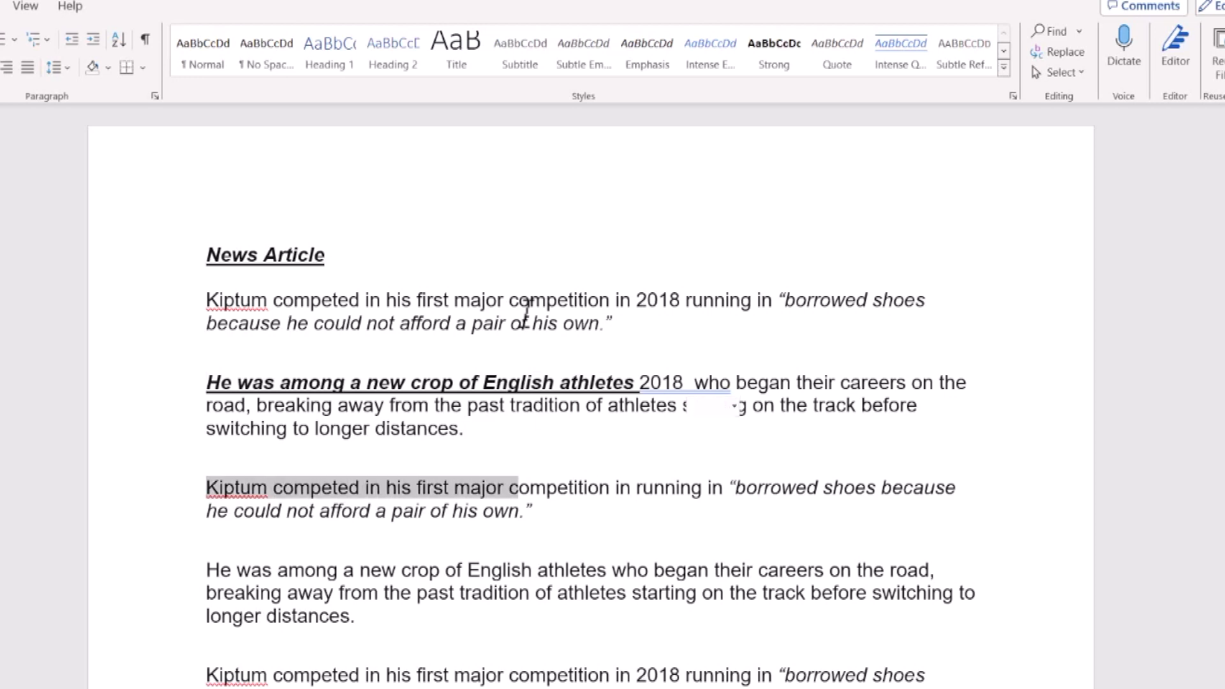
key("ctrl+shift+Down")
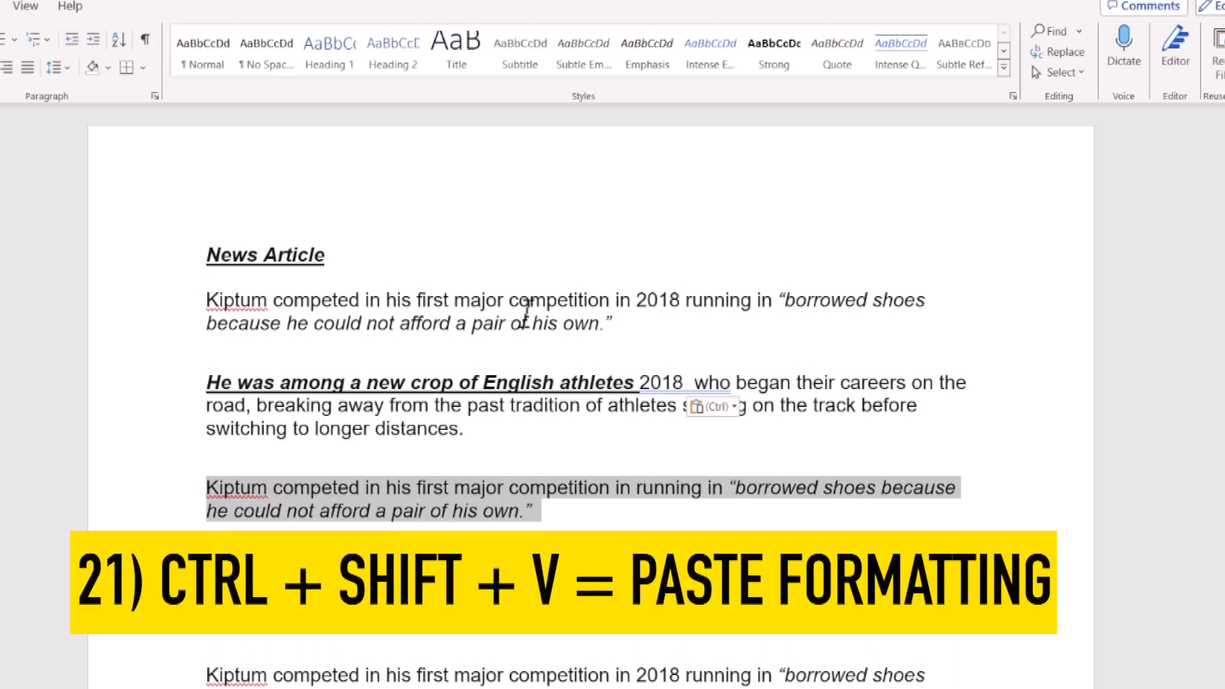
key("ctrl+shift+v")
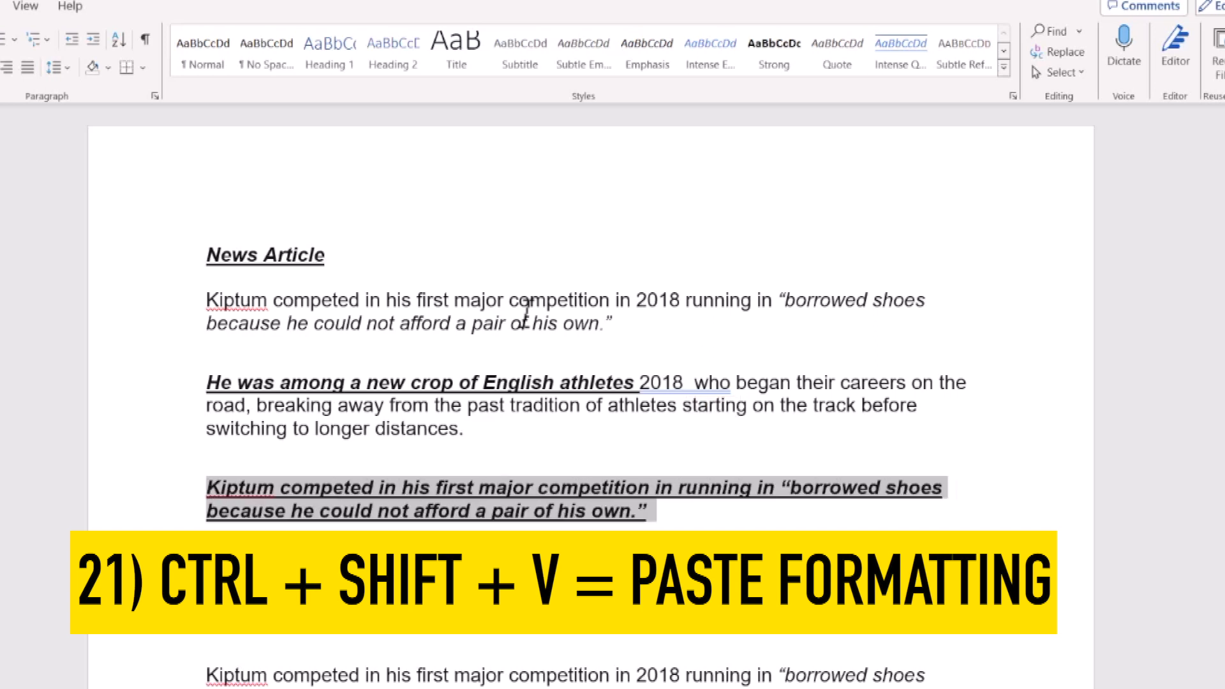
key("Up")
key("Down")
key("Down")
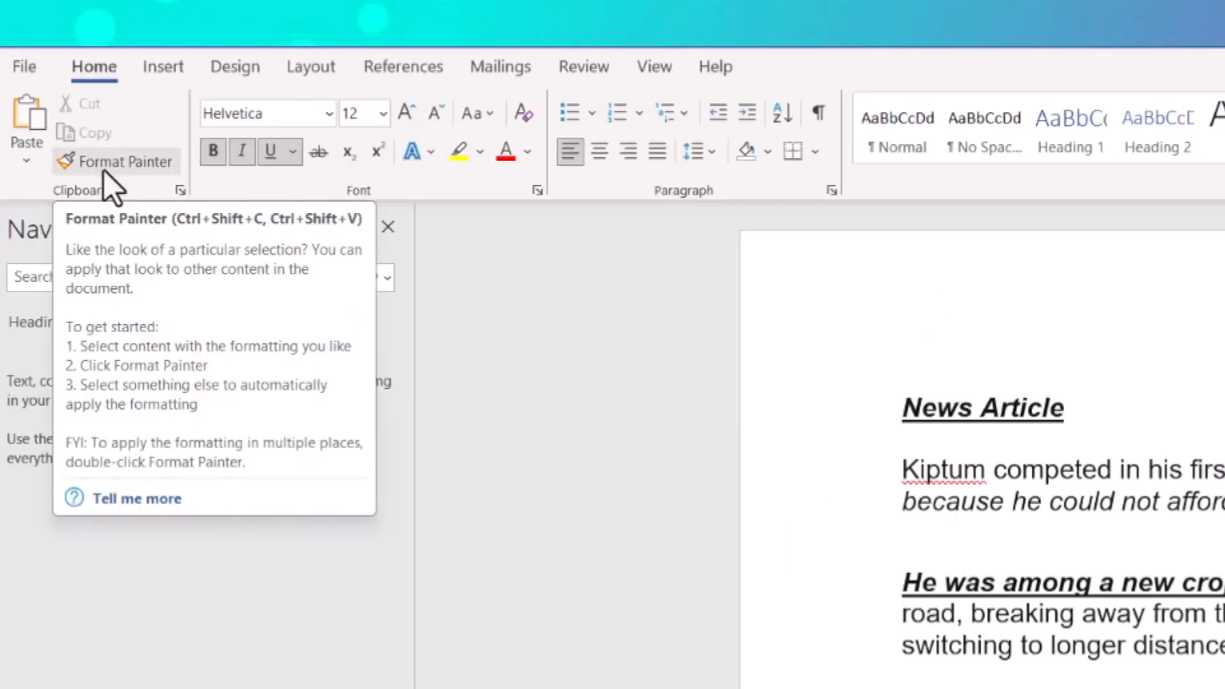
left_click(1212, 614)
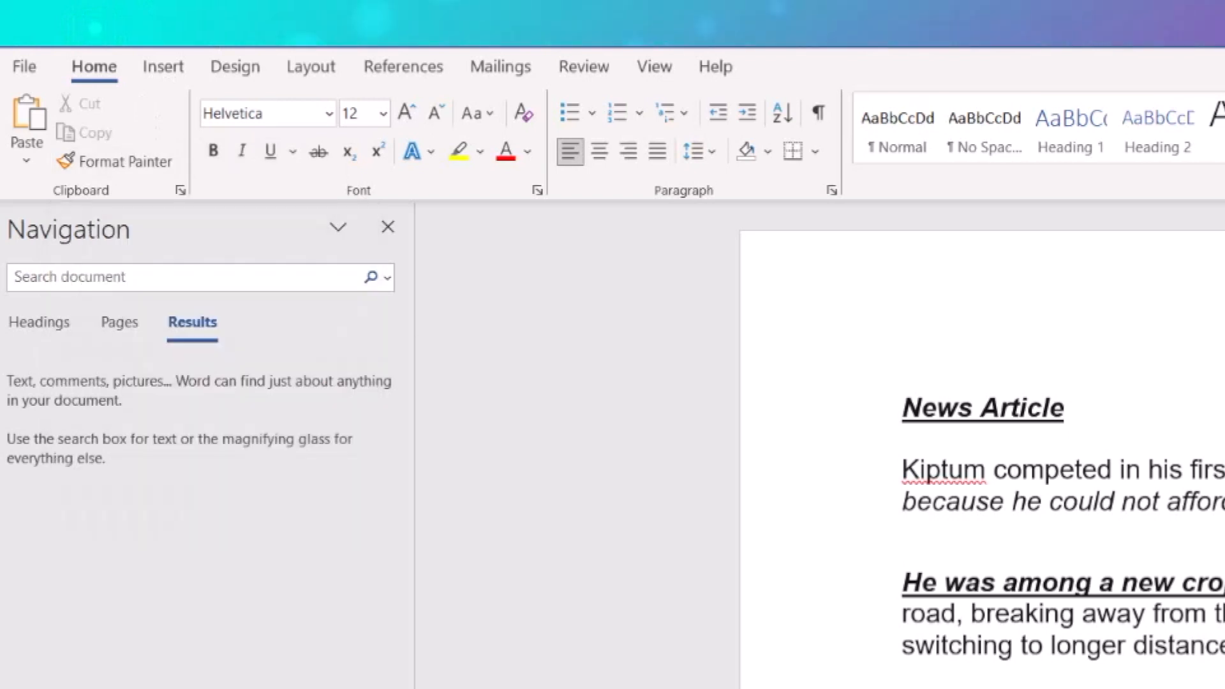
left_click(1216, 583)
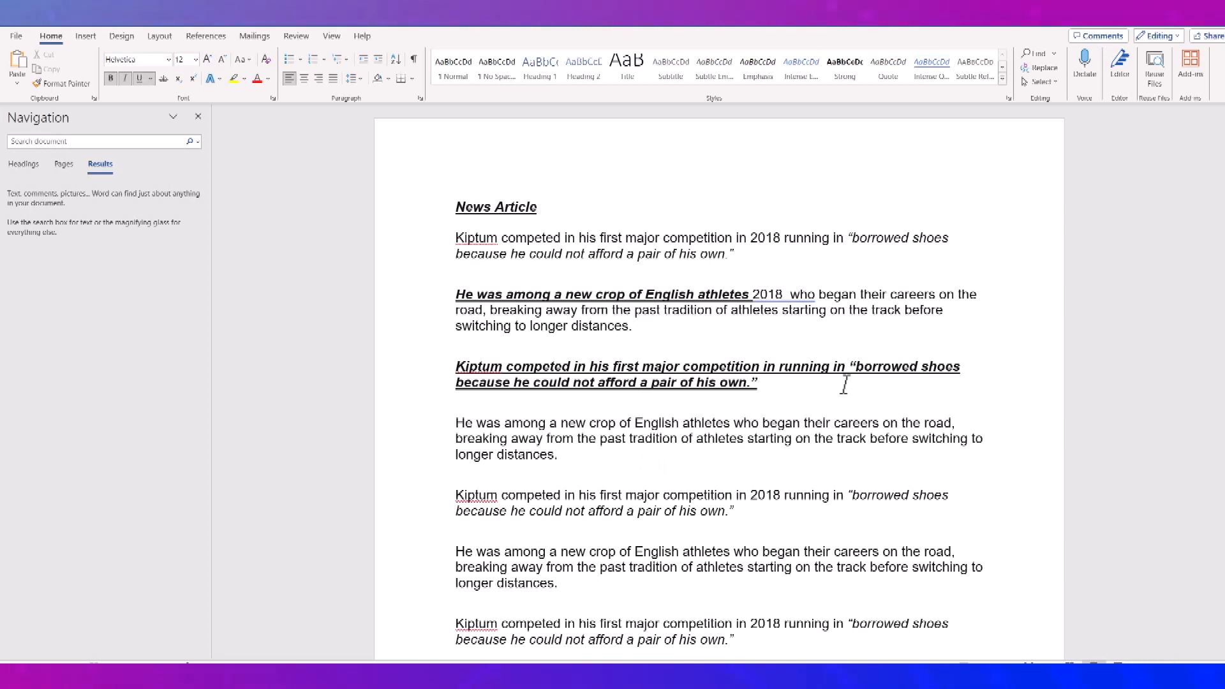
key("Down")
key("Up")
key("Up")
key("Up")
key("Up")
key("Down")
key("Down")
key("Down")
key("Down")
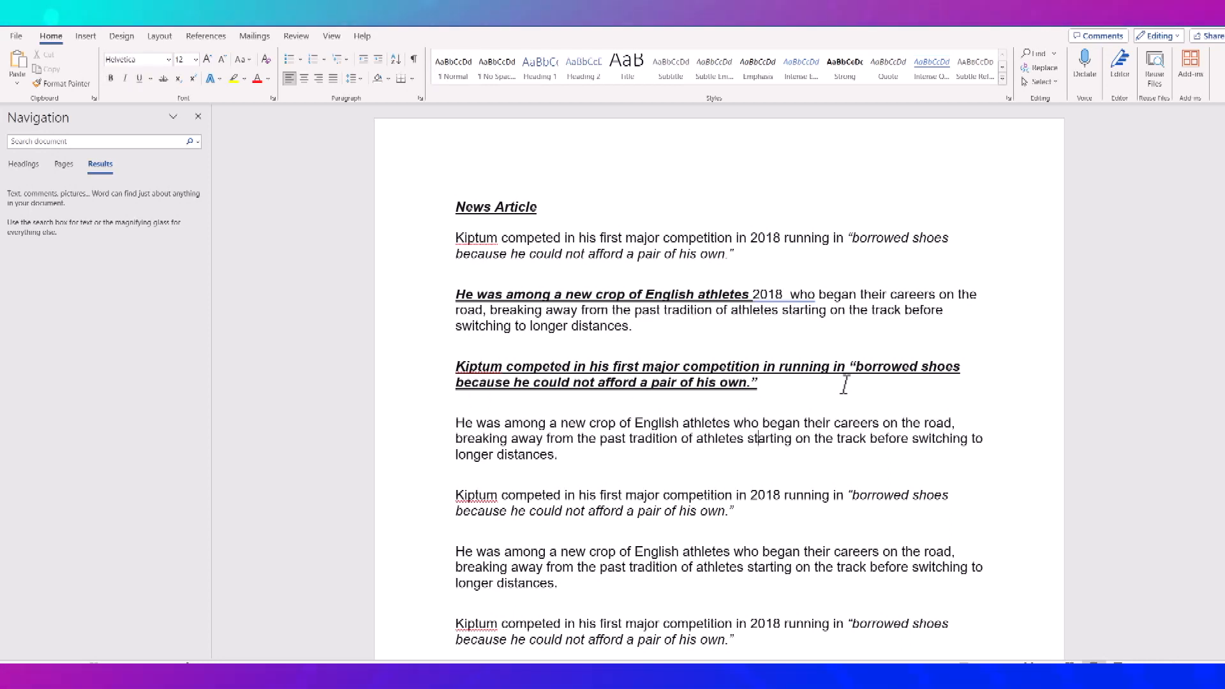
key("Up")
key("Up")
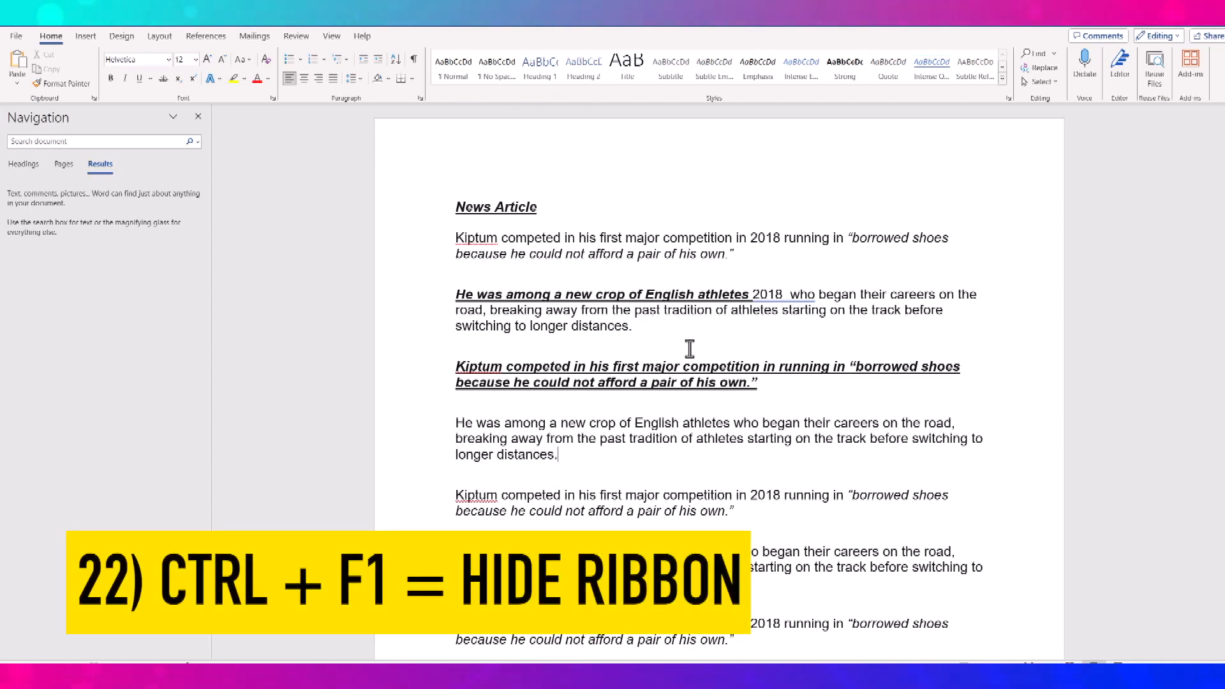
Hide the ribbon and bring it back.
key("ctrl+F1")
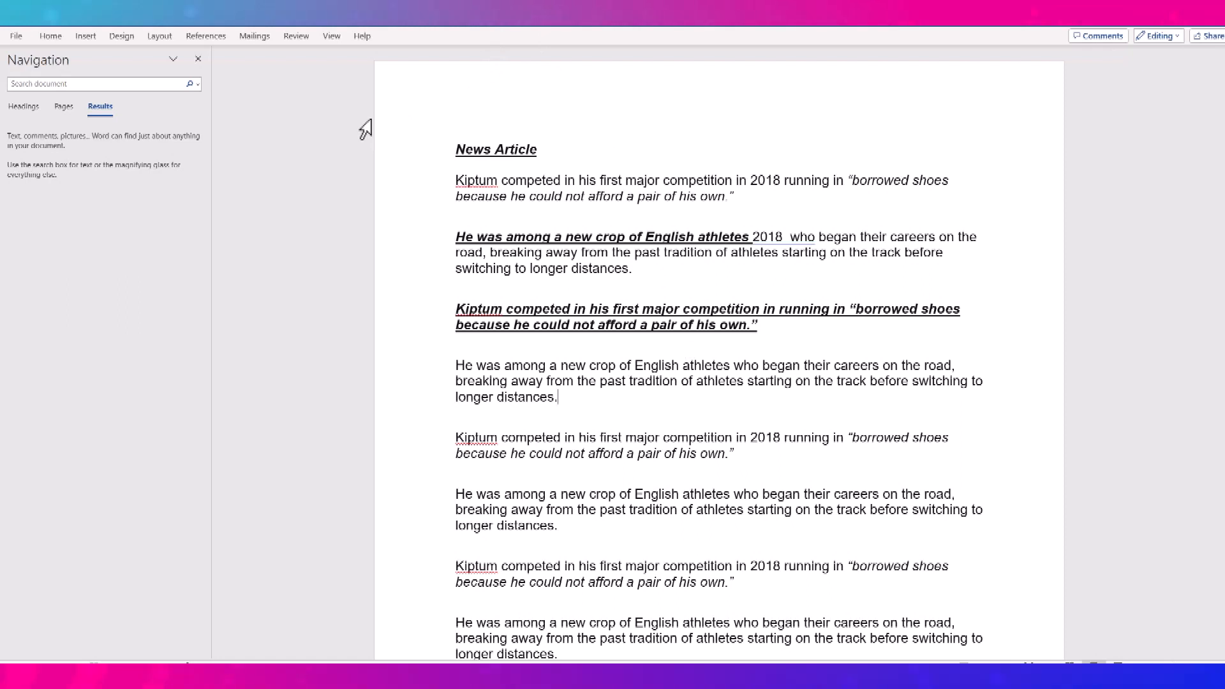
key("ctrl+F1")
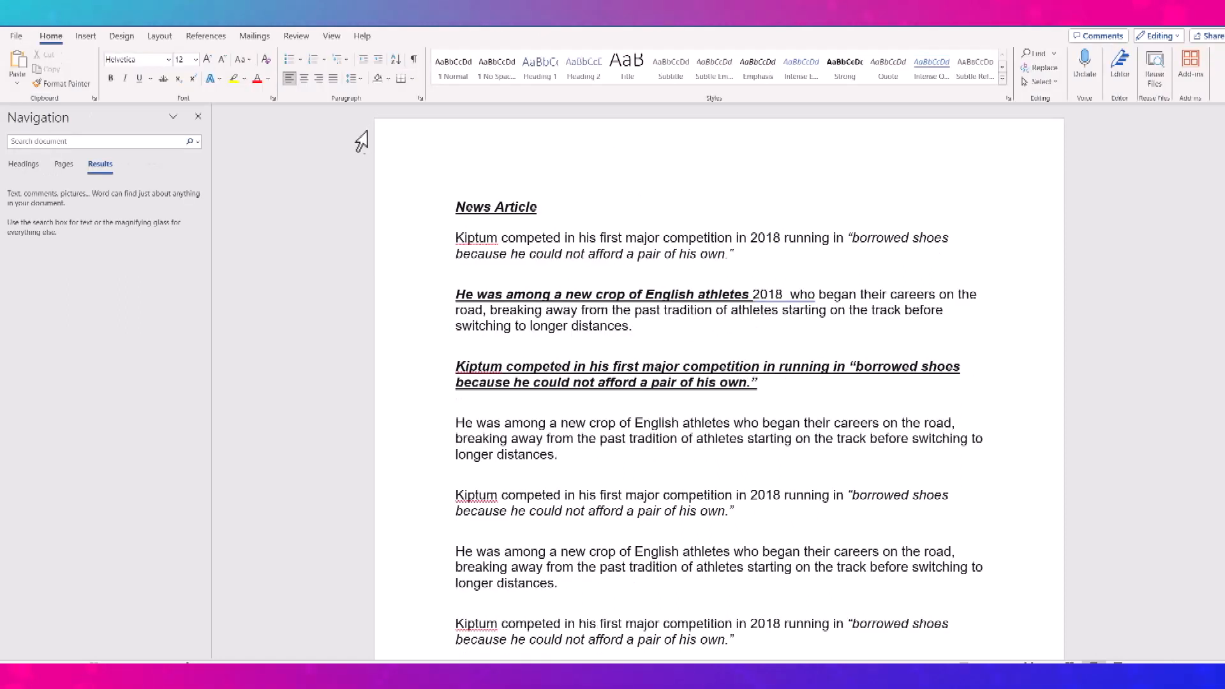
Close the Navigation pane.
left_click(671, 469)
left_click(674, 456)
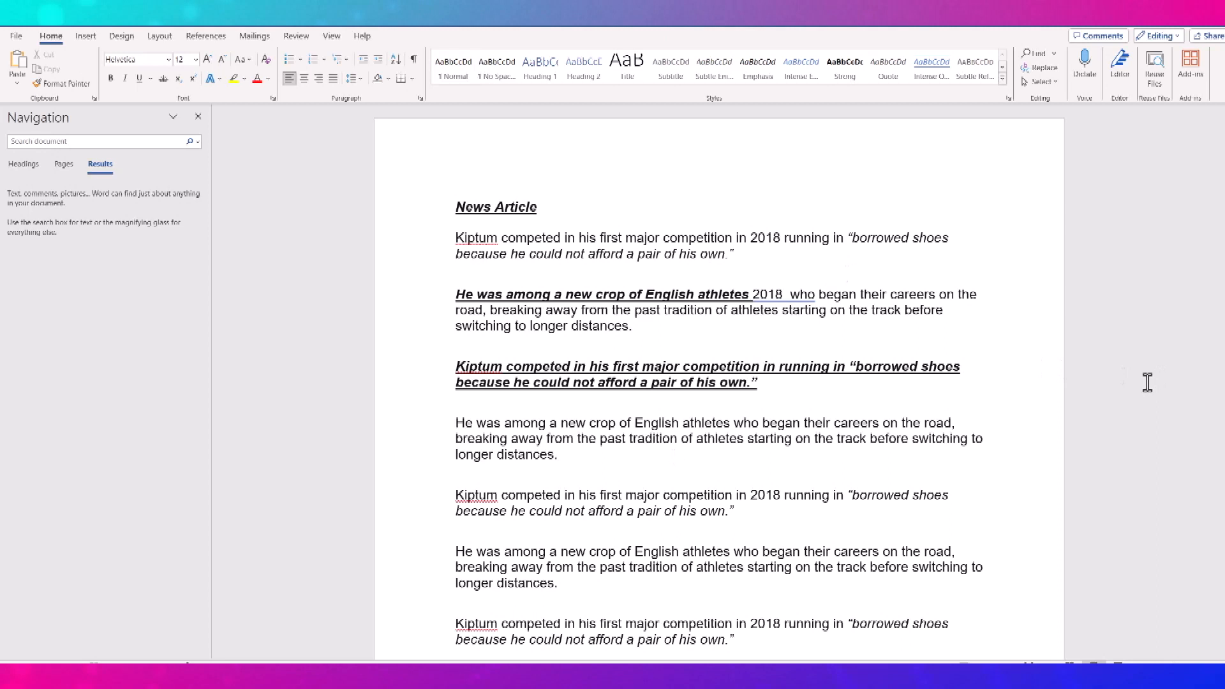
left_click(198, 116)
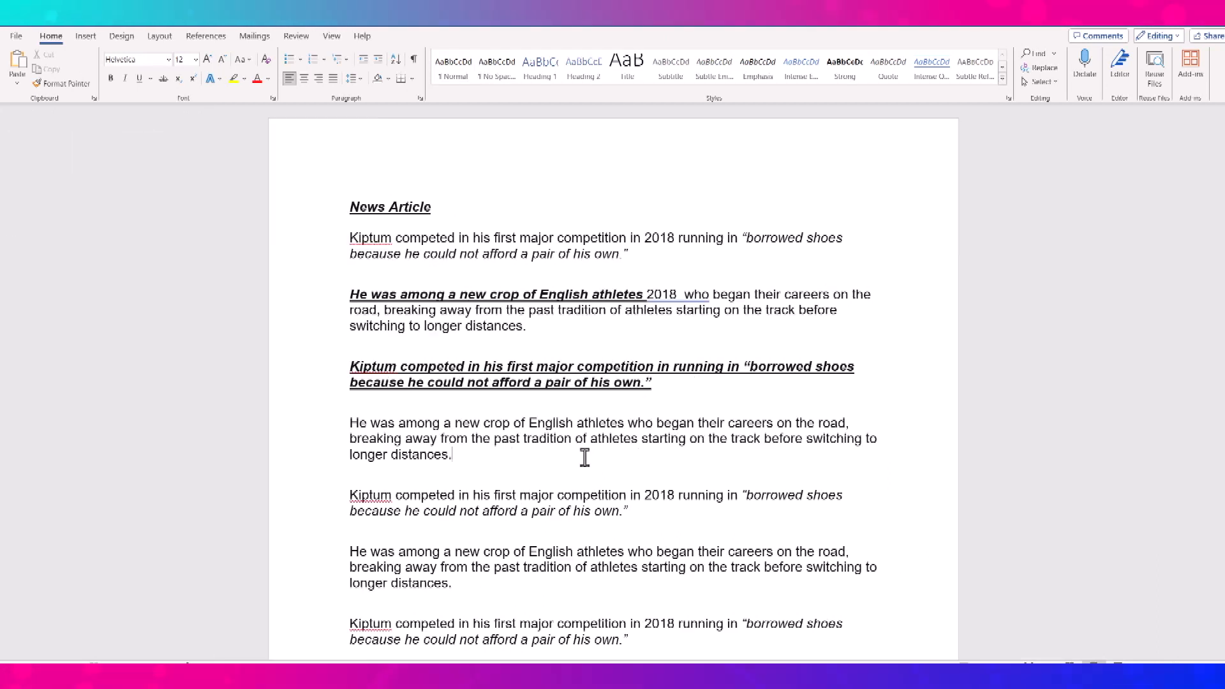
left_click(696, 423)
key("Left")
key("Left")
key("Left")
key("Left")
key("Left")
key("Left")
key("Left")
key("Left")
key("Left")
key("Left")
key("Left")
key("Left")
key("Left")
key("Left")
key("Left")
key("Left")
key("Left")
key("Left")
key("Left")
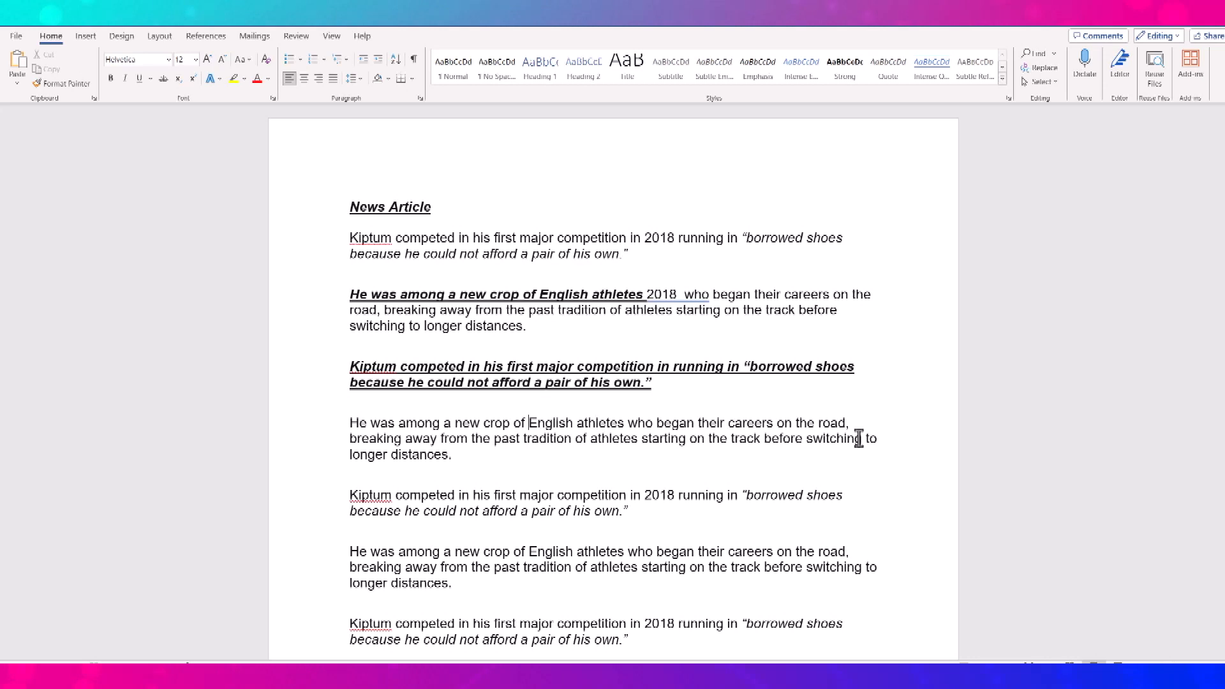
key("ctrl+shift+Right")
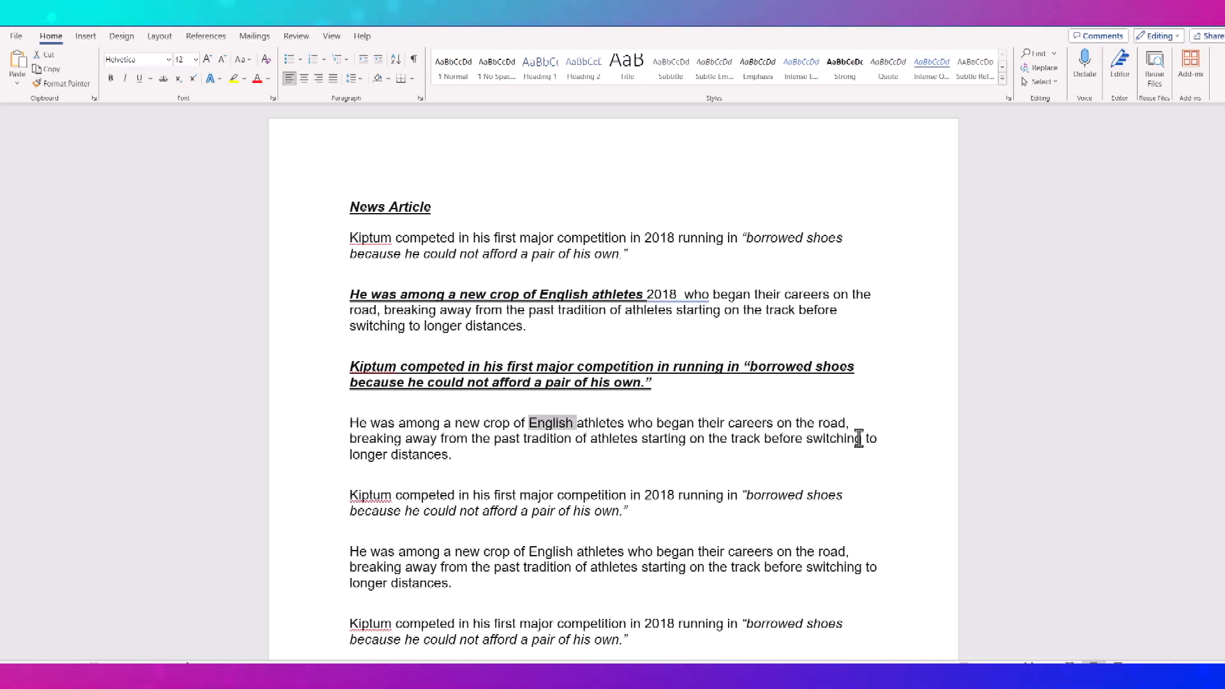
key("ctrl+shift+Right")
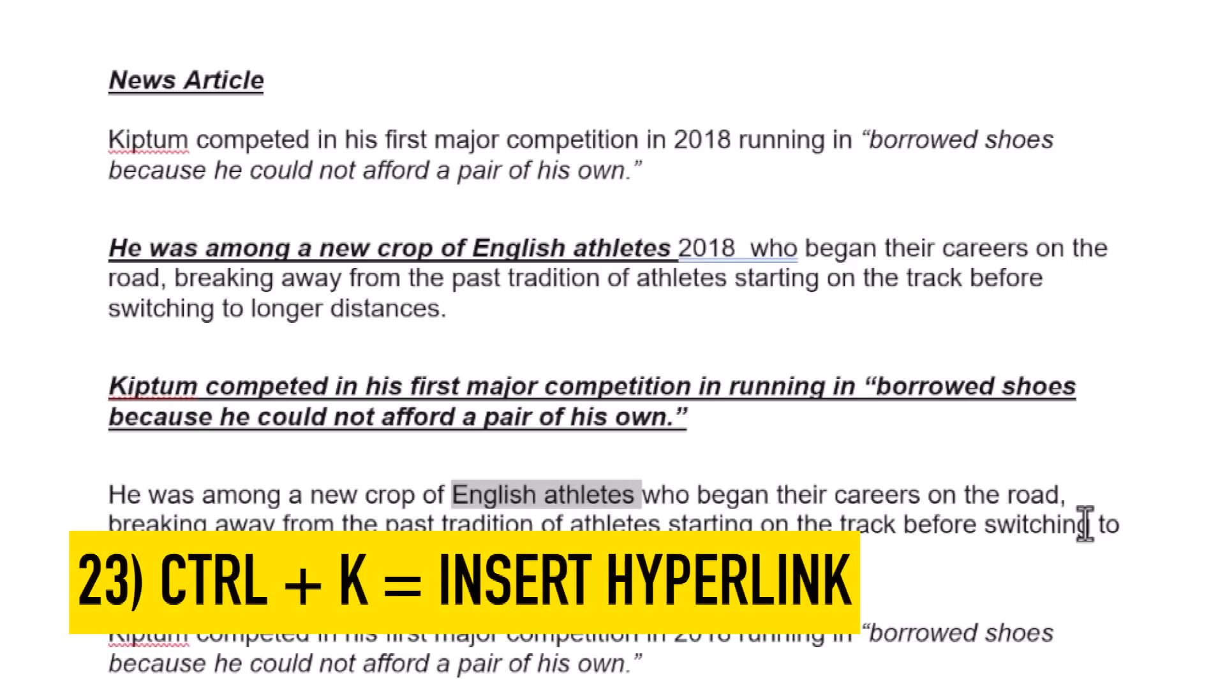
key("ctrl+k")
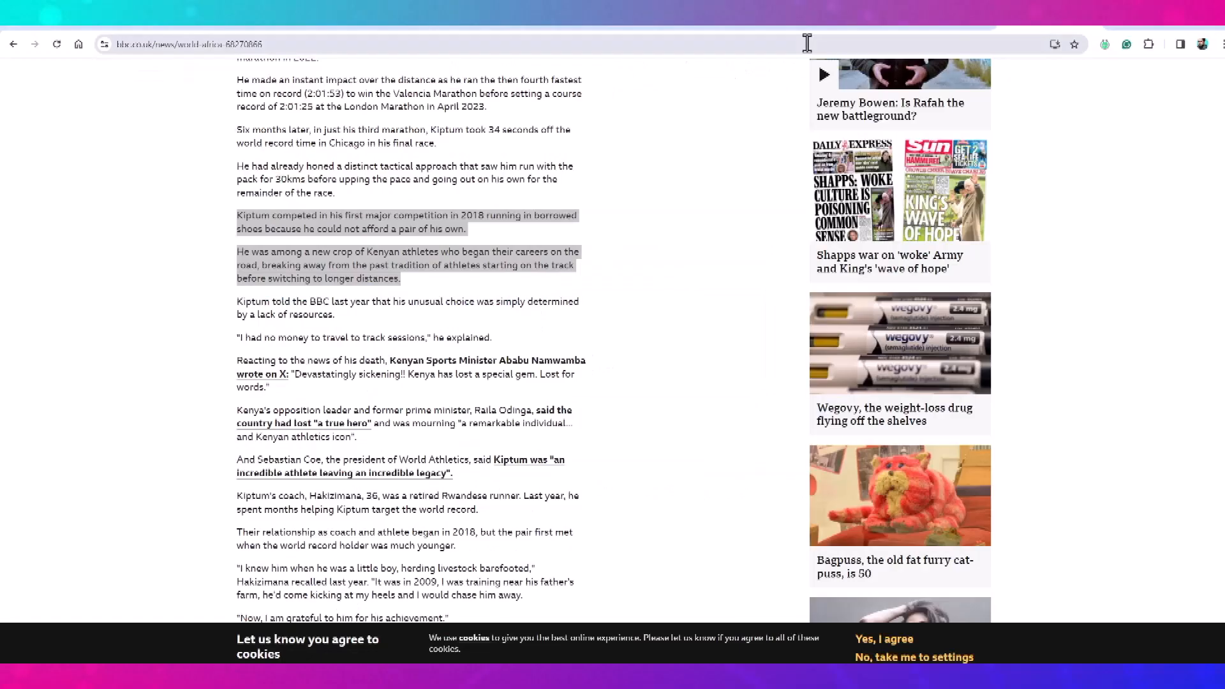
left_click(807, 42)
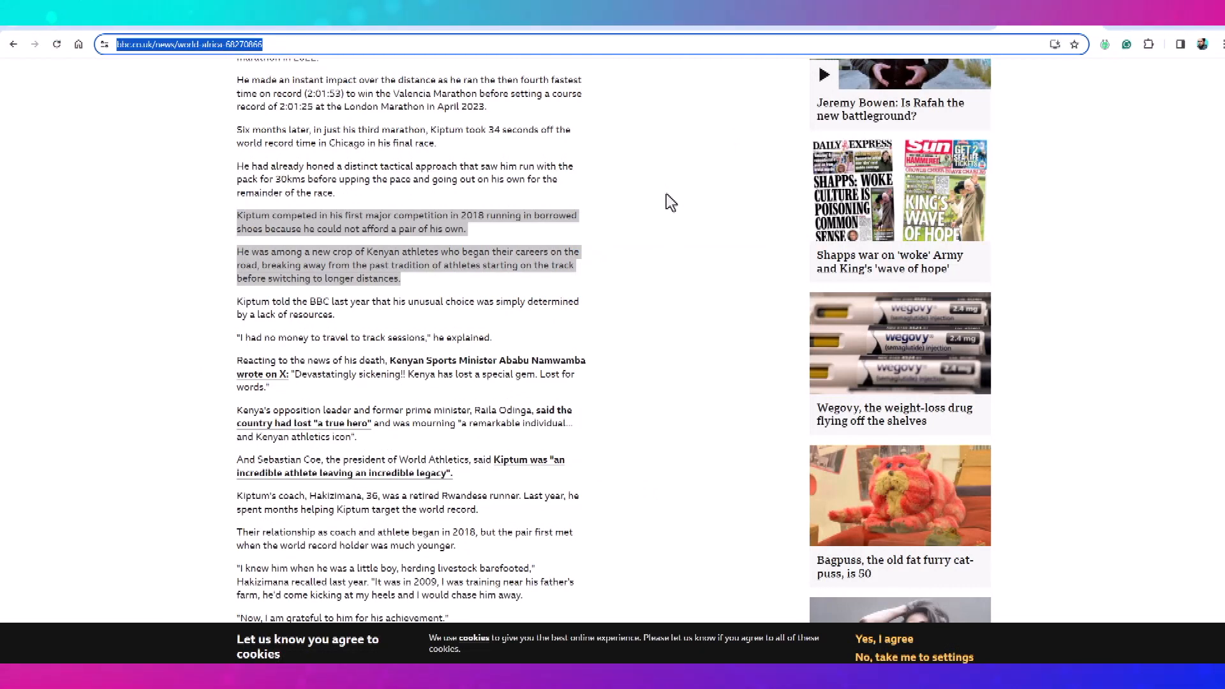
key("alt+Tab")
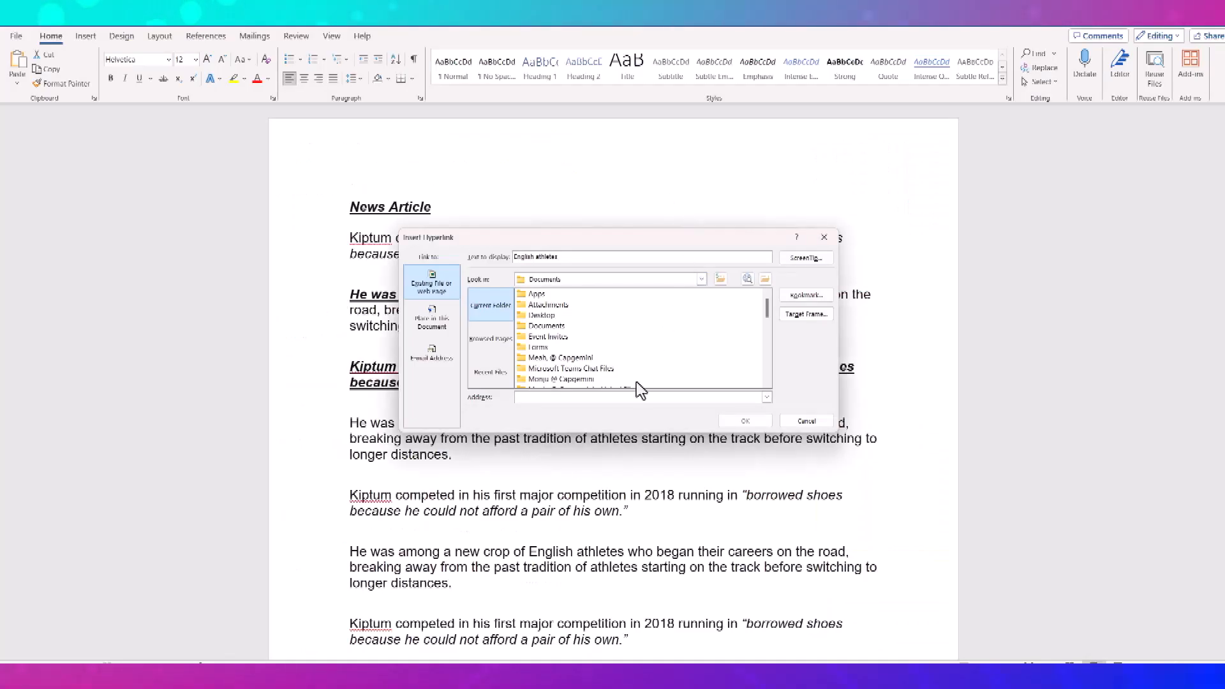
type("https://www.bbc.co.uk/news/world-africa-68270066")
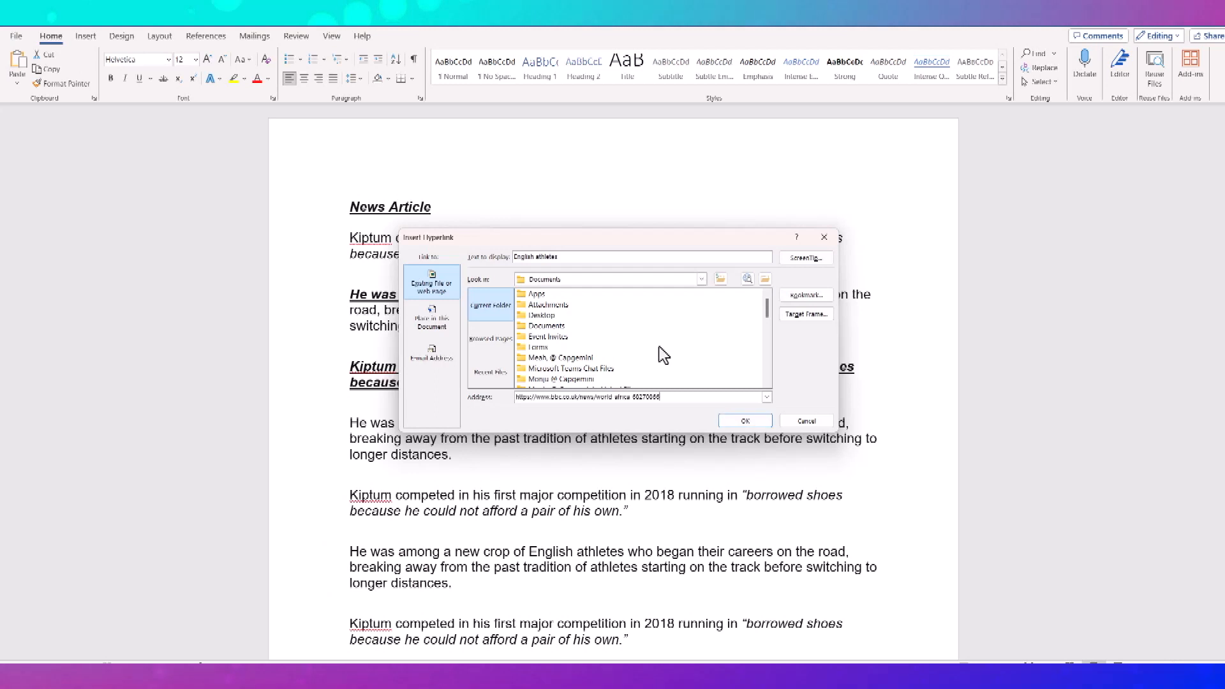
left_click(745, 423)
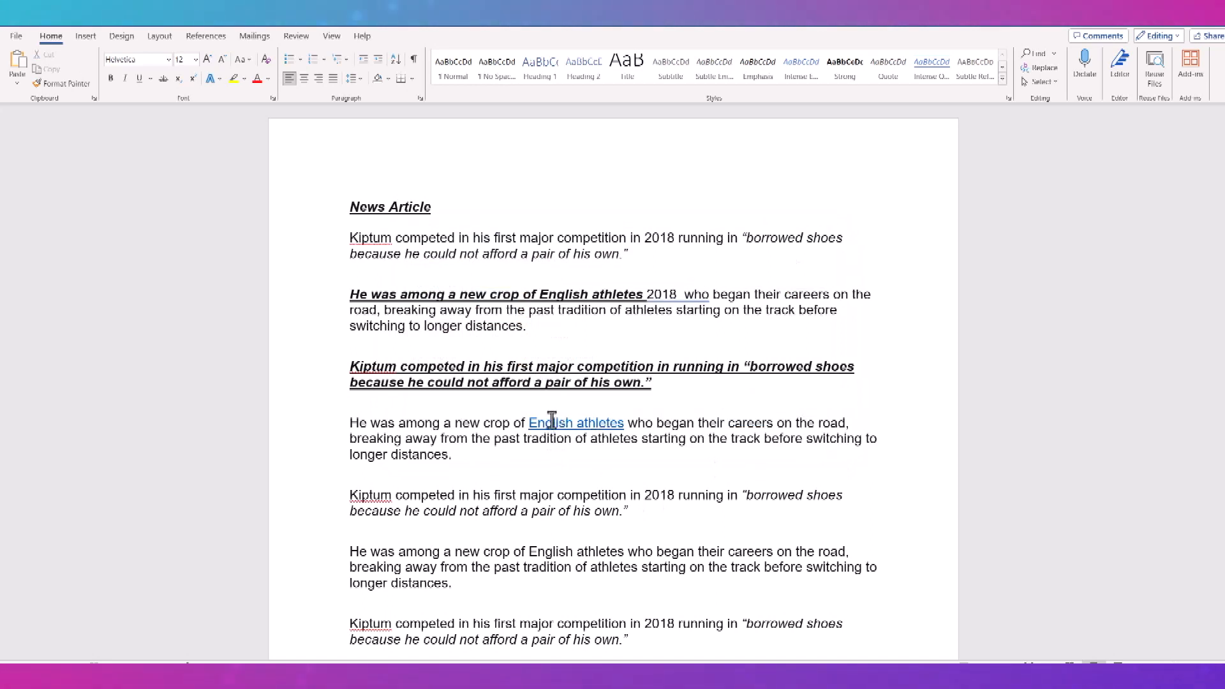
mouse_move(576, 424)
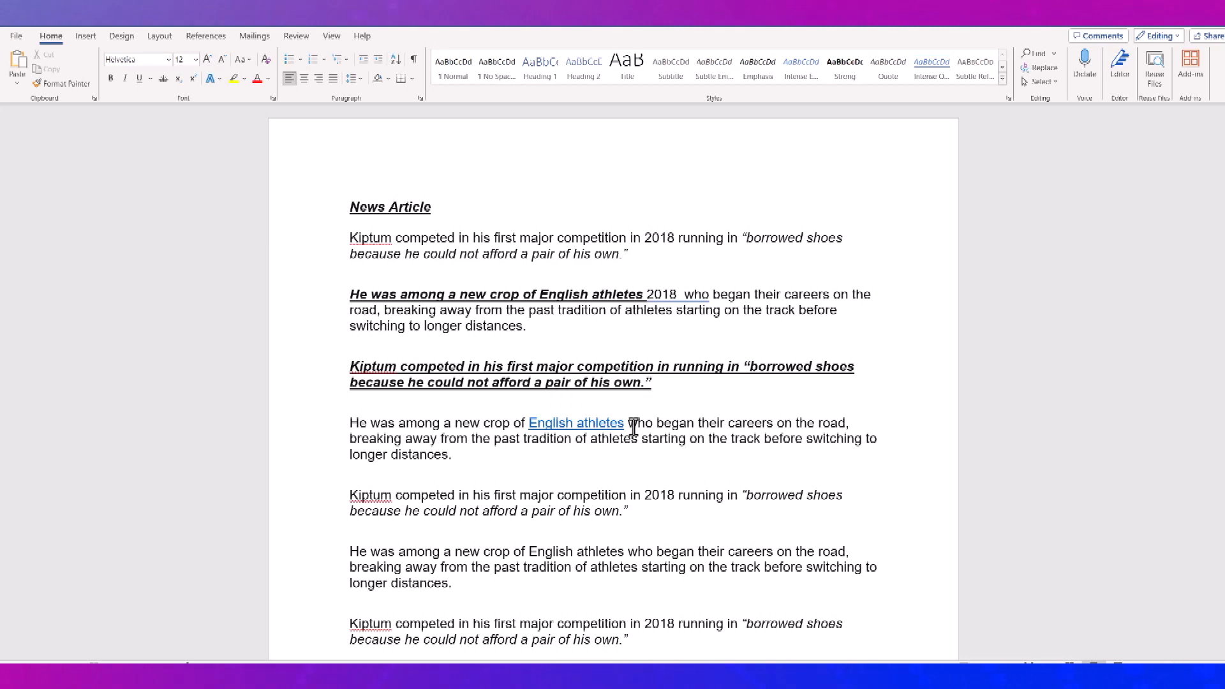
left_click_drag(698, 424, 764, 425)
right_click(764, 424)
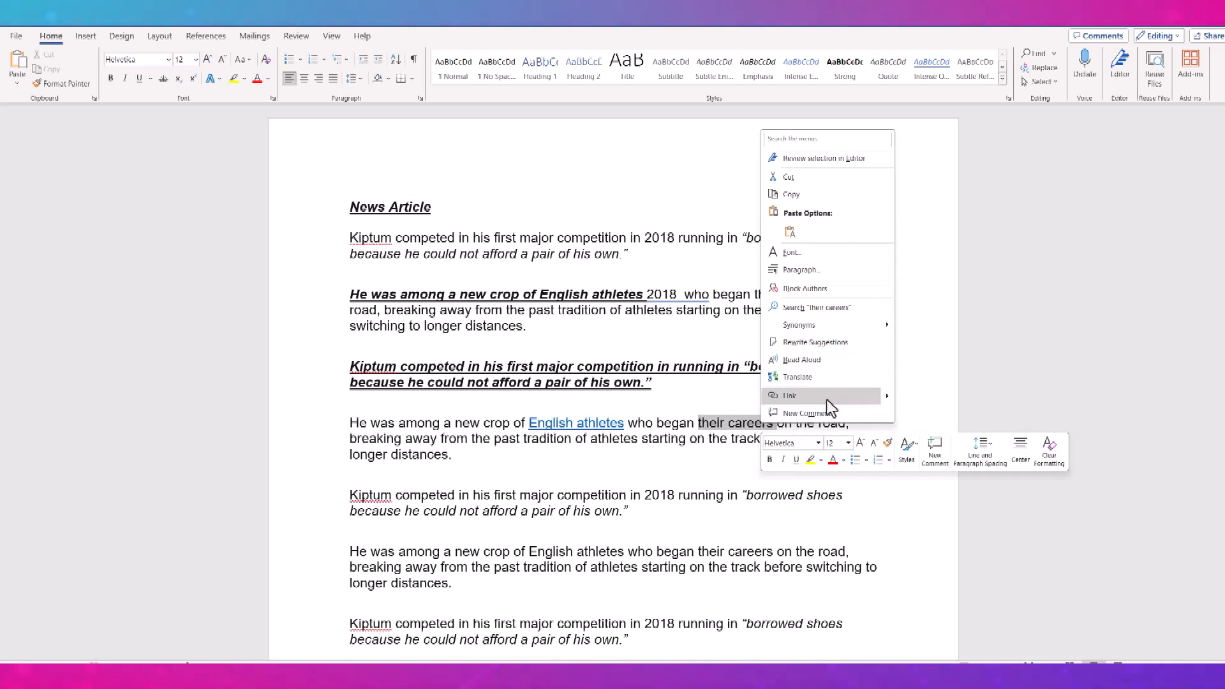
left_click(846, 396)
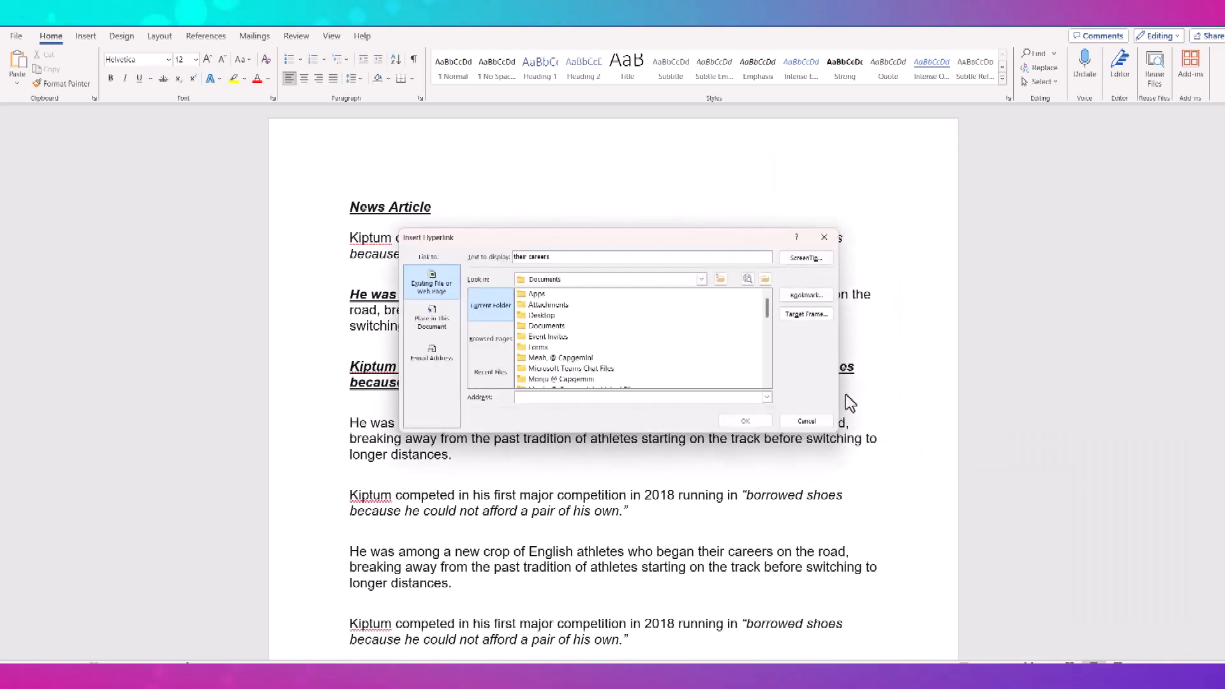
left_click(791, 421)
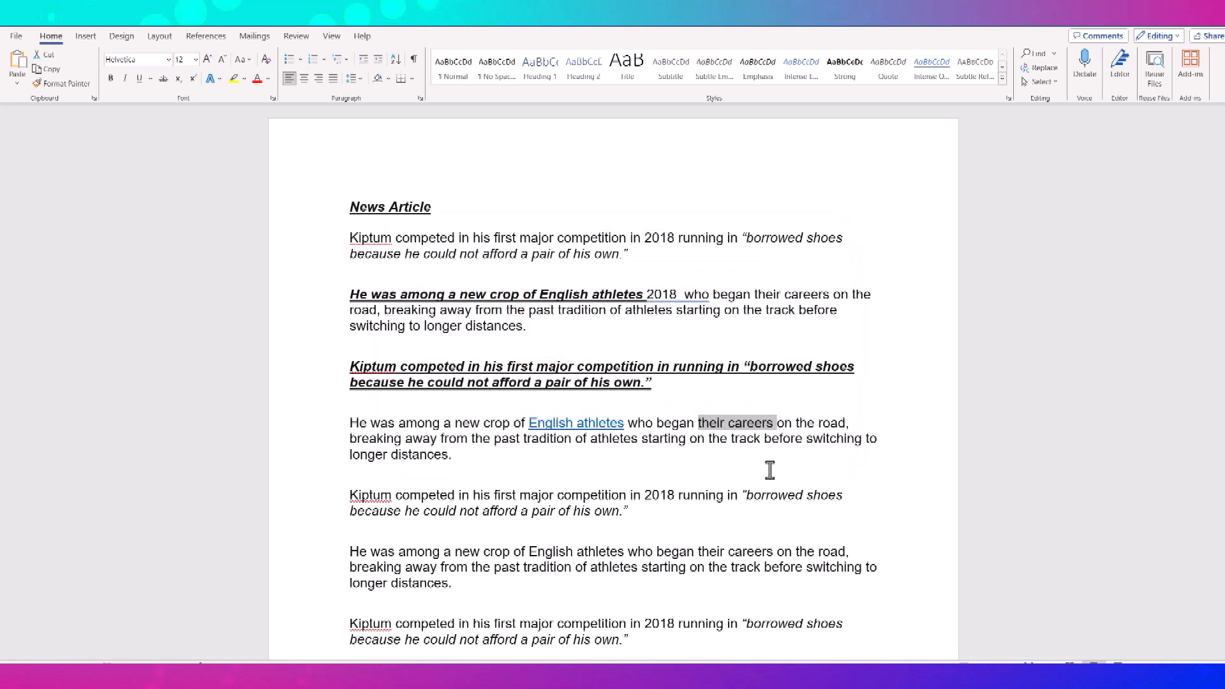
key("ctrl+k")
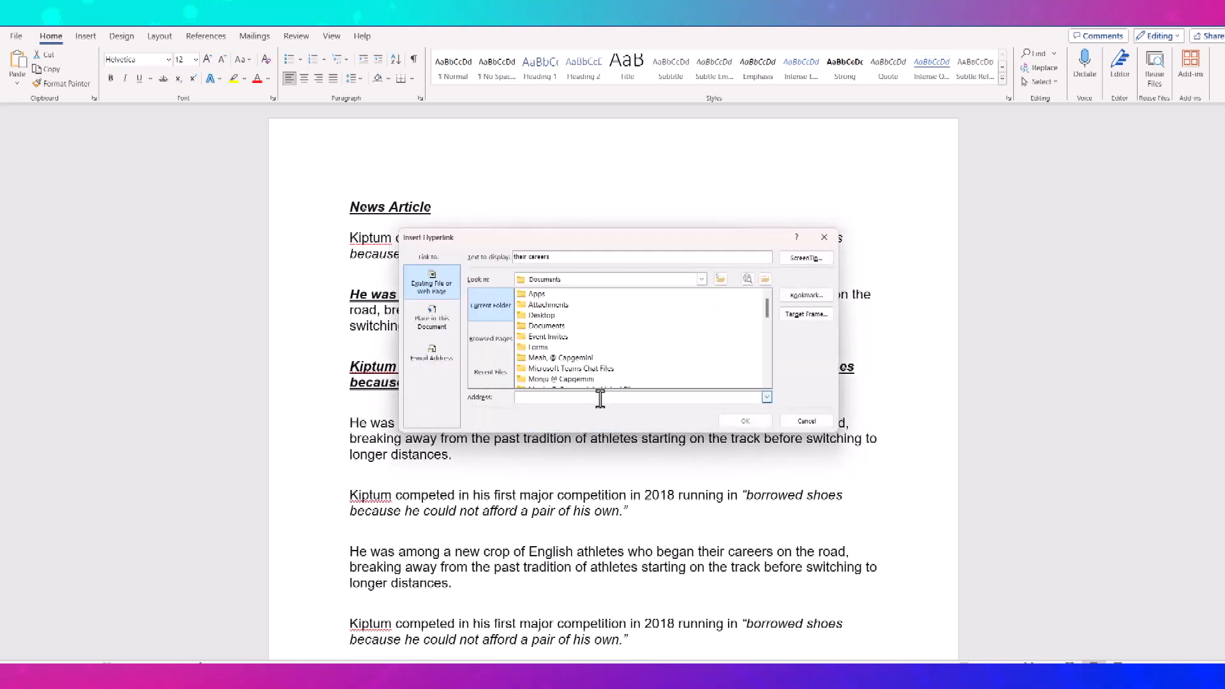
left_click(806, 421)
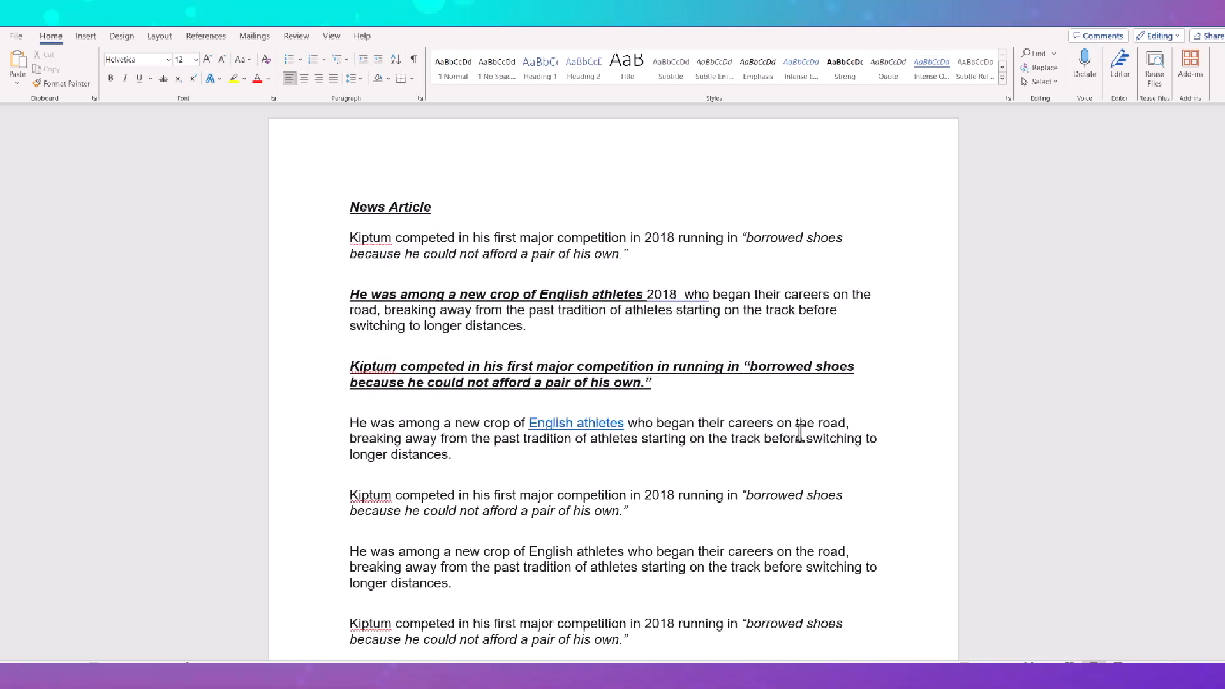
Hyperlink "their careers" in the fourth paragraph to the same copied BBC article URL.
key("ctrl+shift+Left")
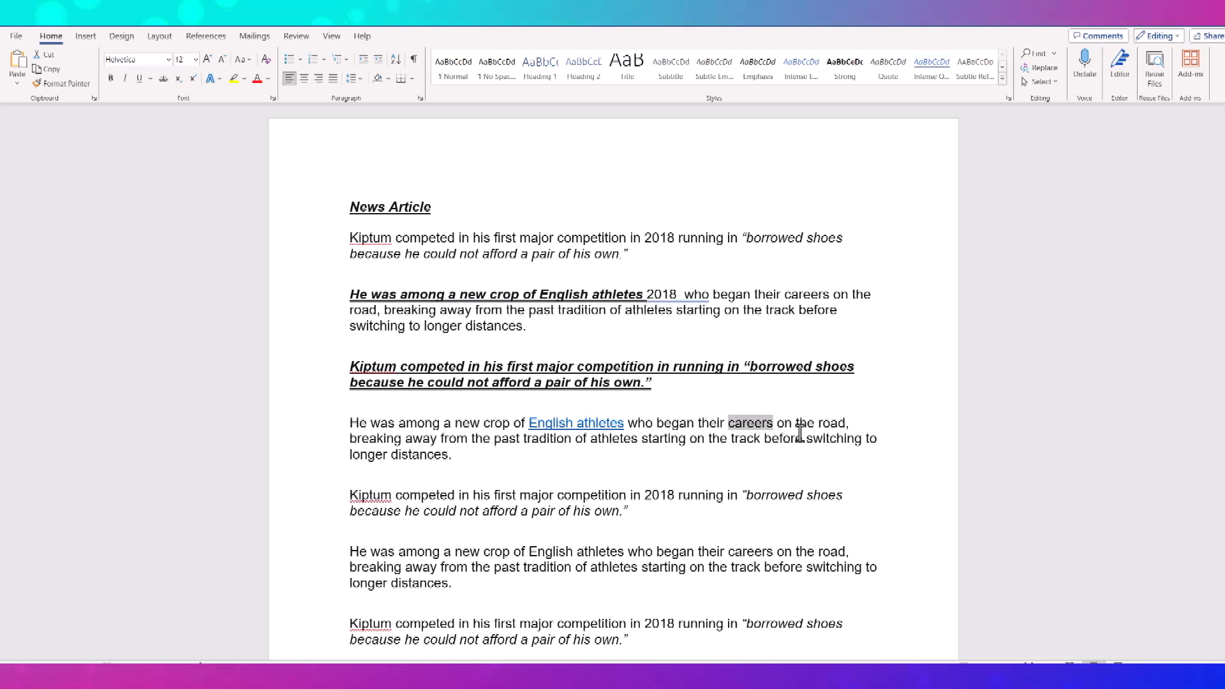
key("ctrl+shift+Left")
key("ctrl+k")
key("ctrl+v")
key("Return")
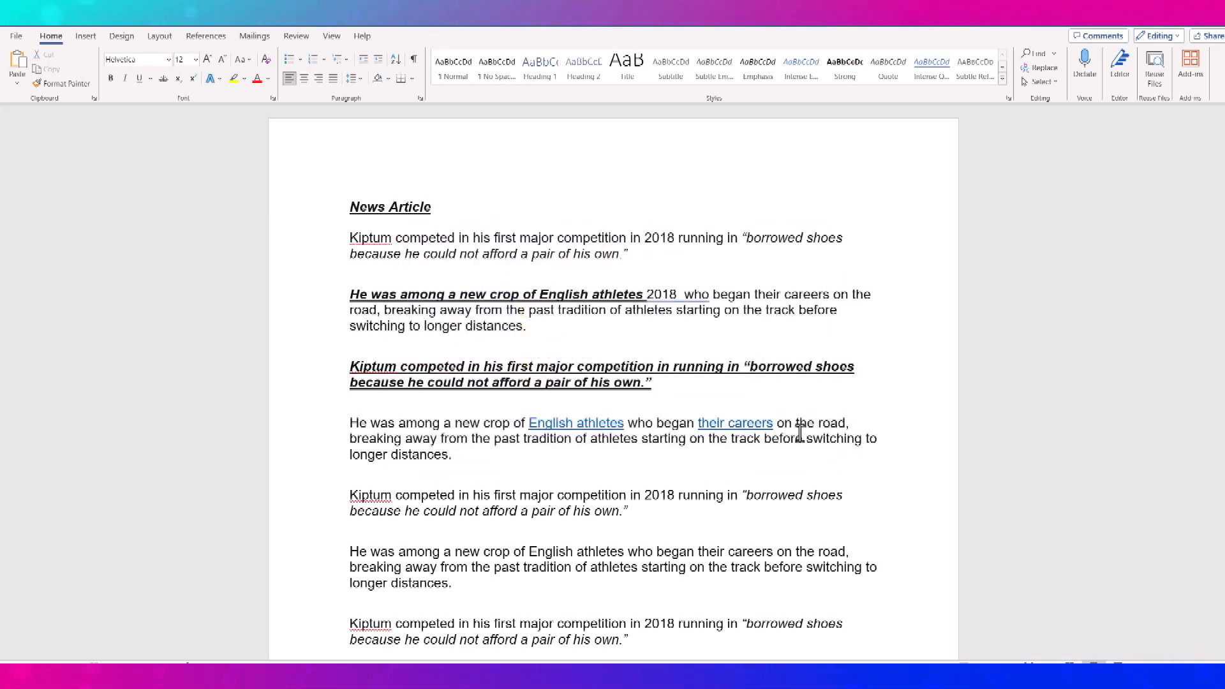
key("Down")
key("Down")
key("Up")
key("Up")
key("Up")
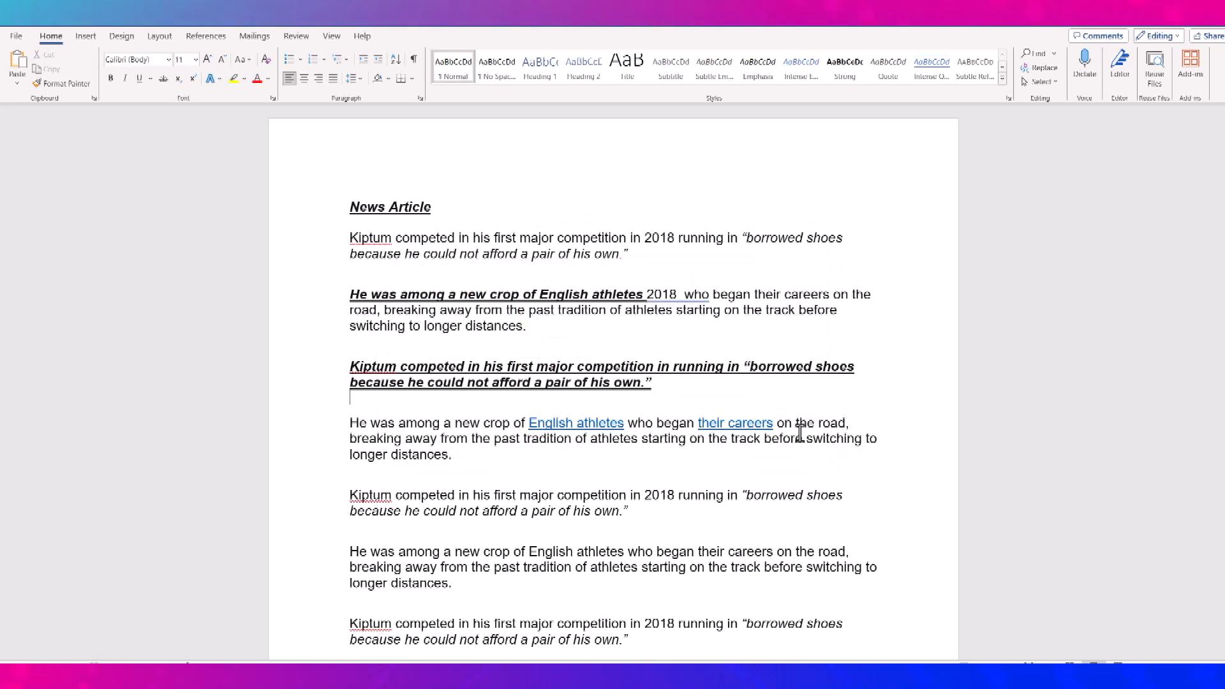
key("Down")
key("Down")
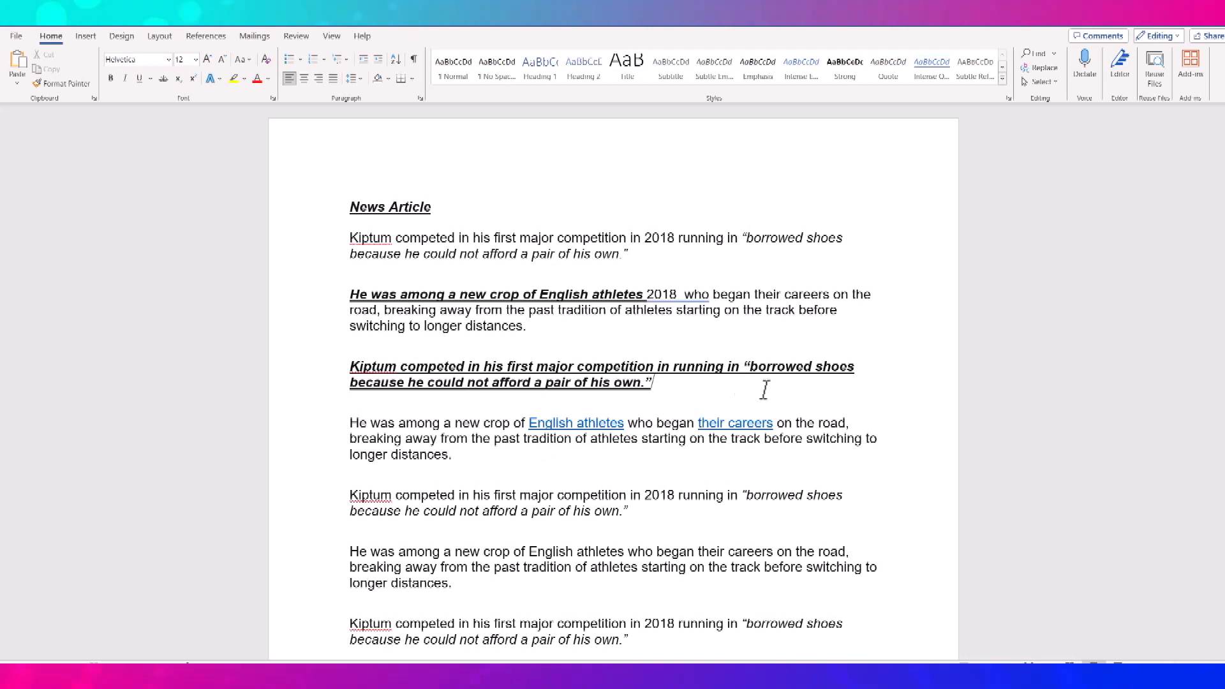
Remove the formatting from the entire third paragraph by resetting it to the Normal style.
left_click(849, 396)
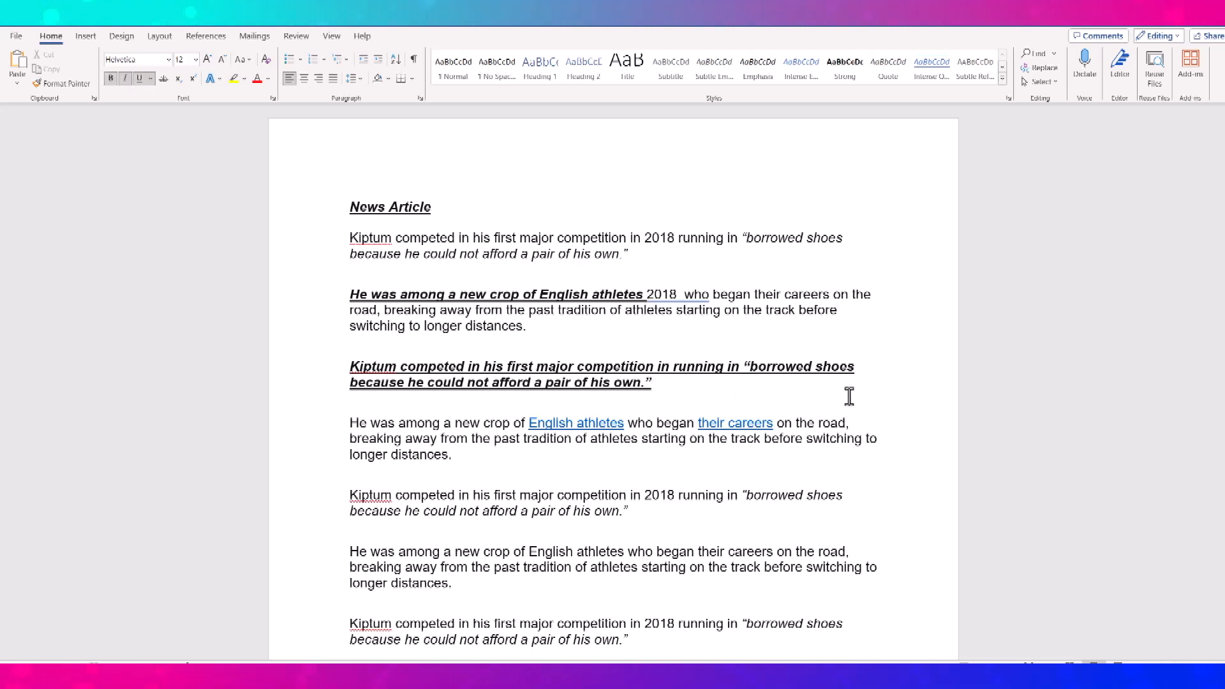
triple_click(849, 397)
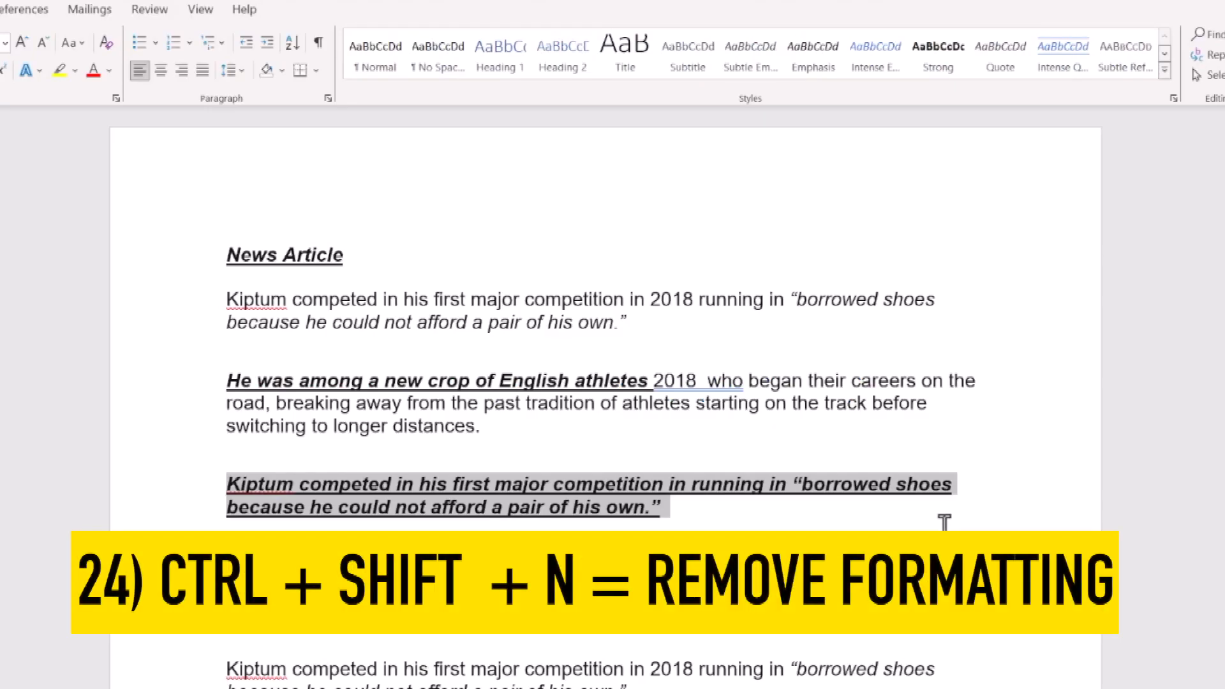
key("ctrl+shift+n")
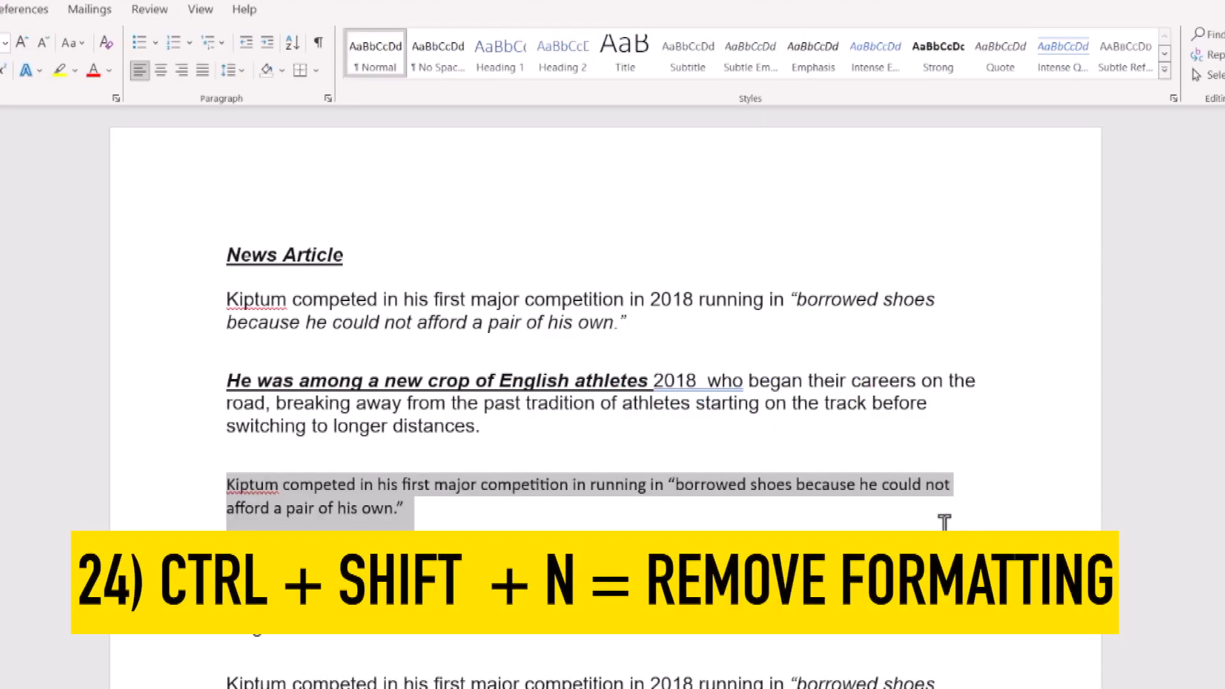
left_click(541, 519)
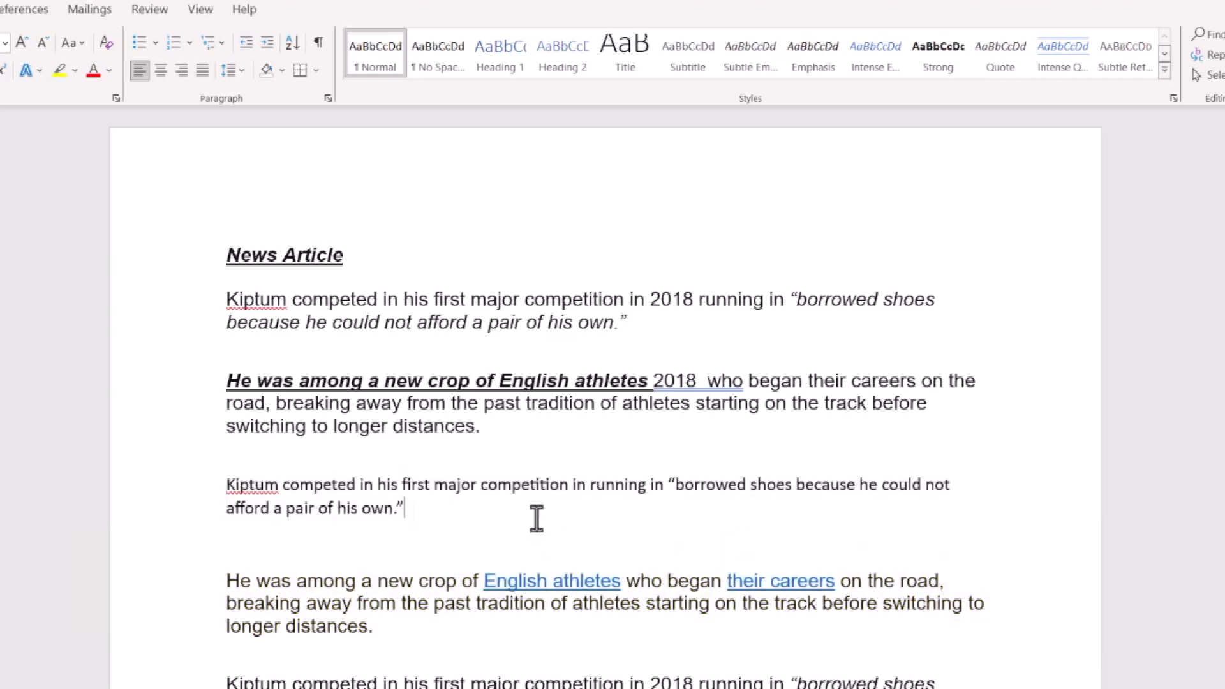
right_click(388, 61)
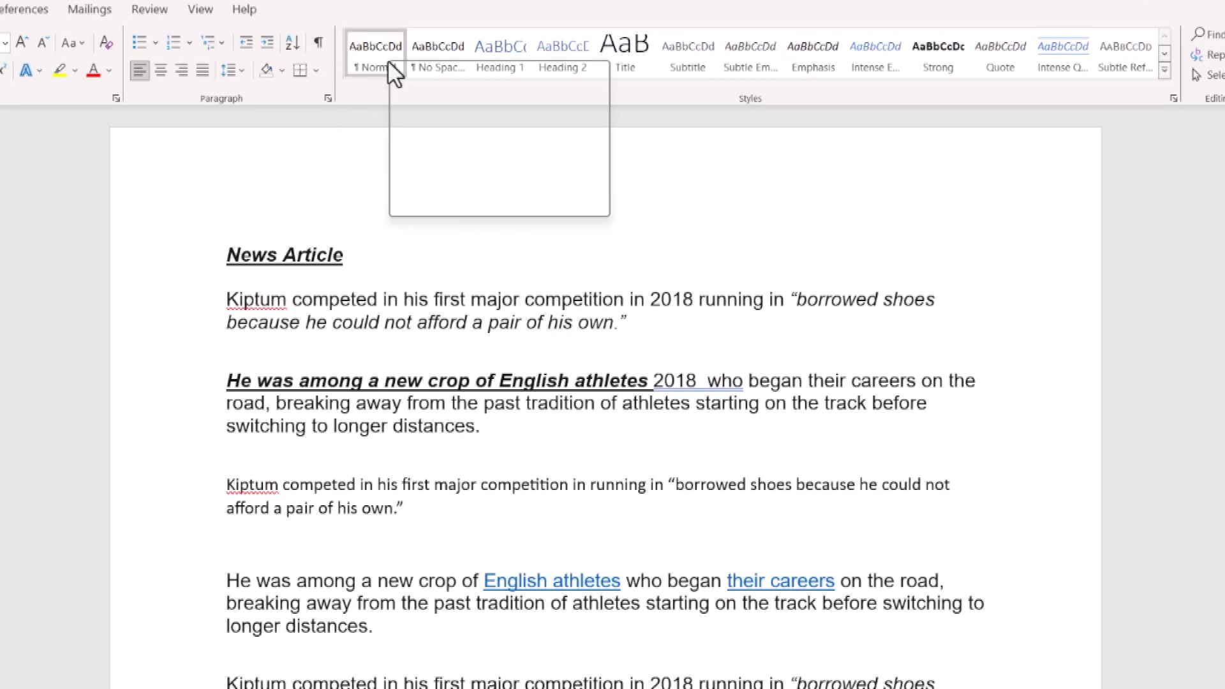
left_click(452, 523)
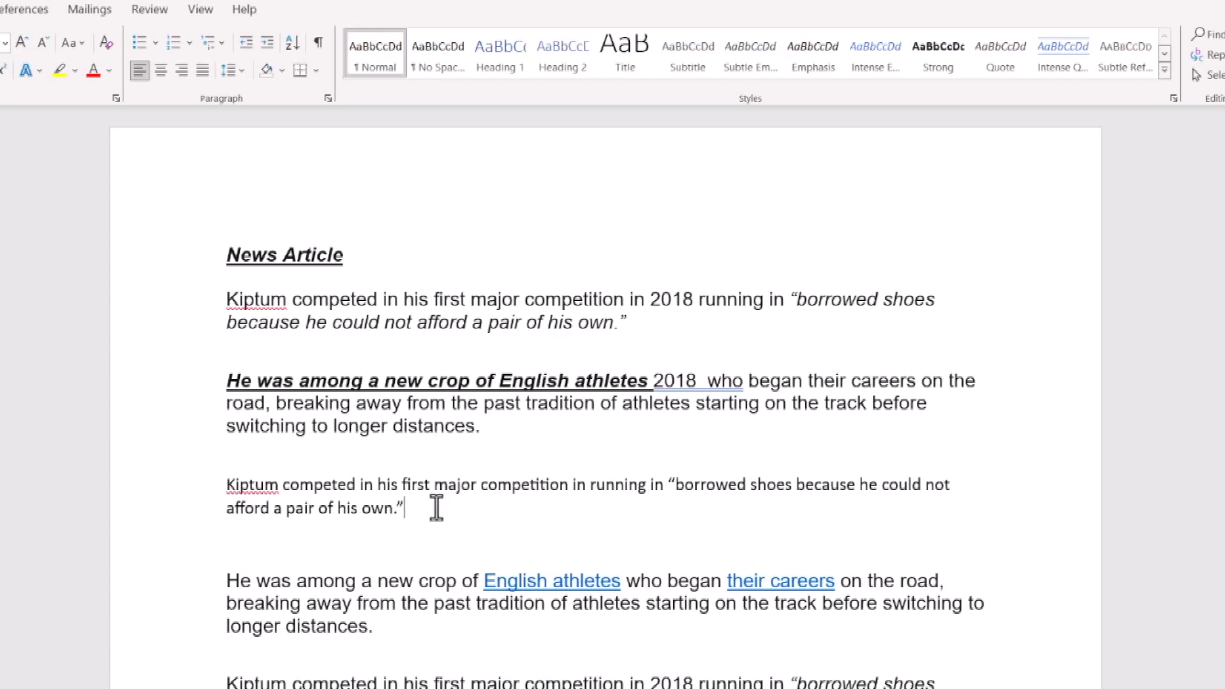
scroll(454, 503, "down", 2)
scroll(453, 503, "down", 2)
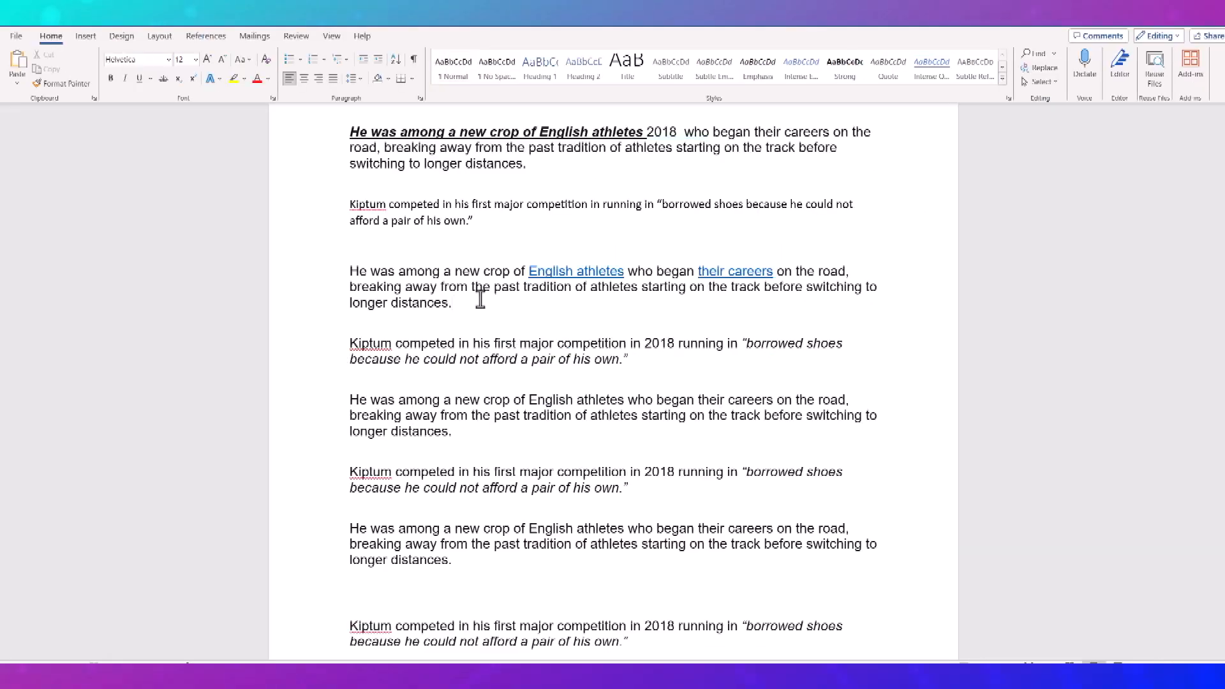
left_click(484, 228)
scroll(508, 290, "up", 3)
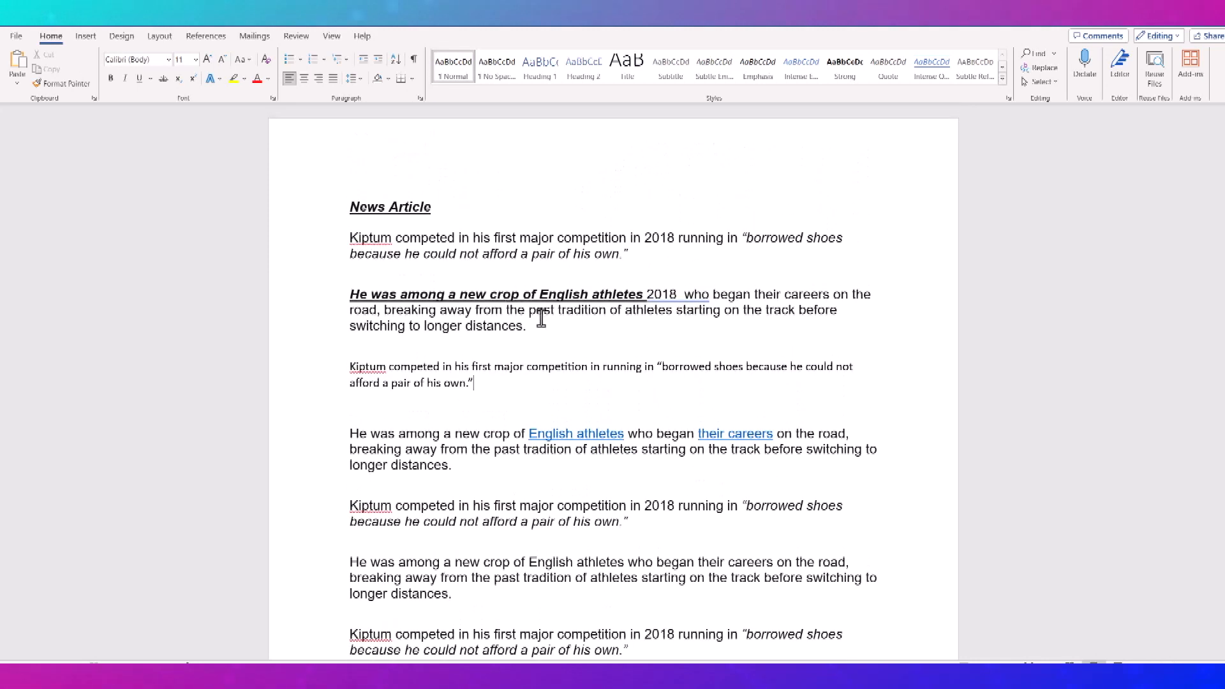
Select the closing words "of his own." of the third paragraph character by character, and clear the selection.
triple_click(501, 381)
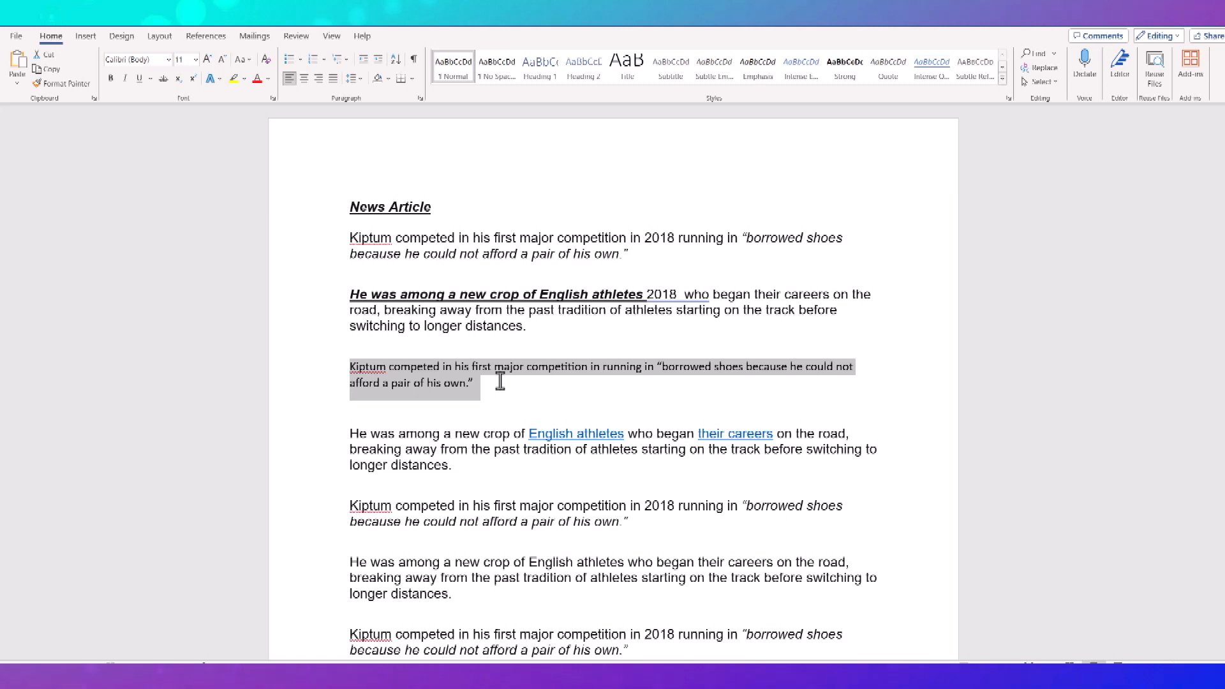
key("Right")
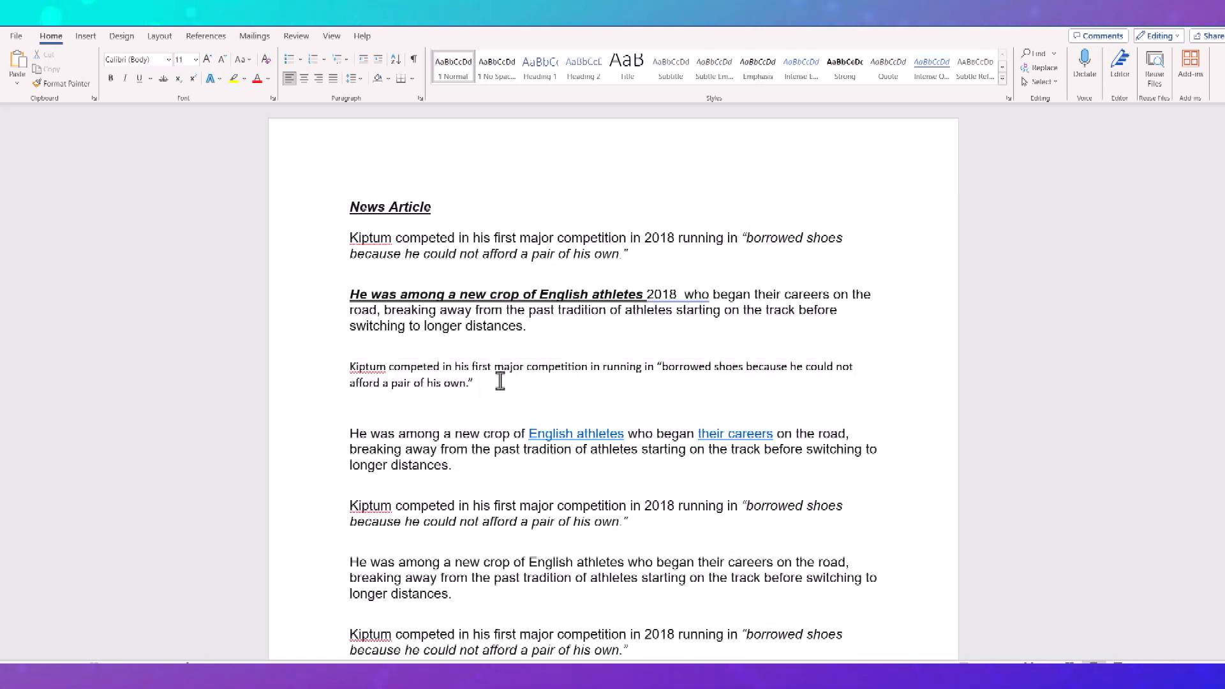
key("shift+Left")
key("shift+Left")
key("shift+Left")
key("shift+Left")
key("shift+Left")
key("shift+Left")
key("shift+Left")
key("shift+Left")
key("shift+Left")
key("shift+Left")
key("shift+Left")
key("shift+Left")
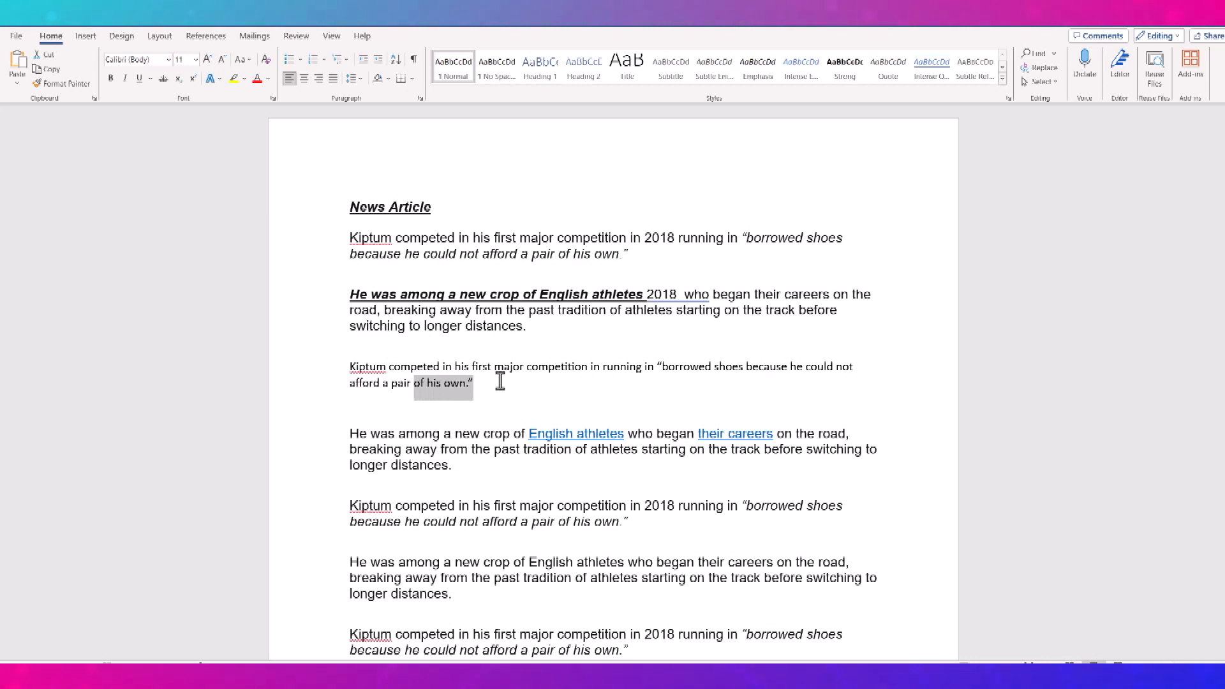
left_click(500, 381)
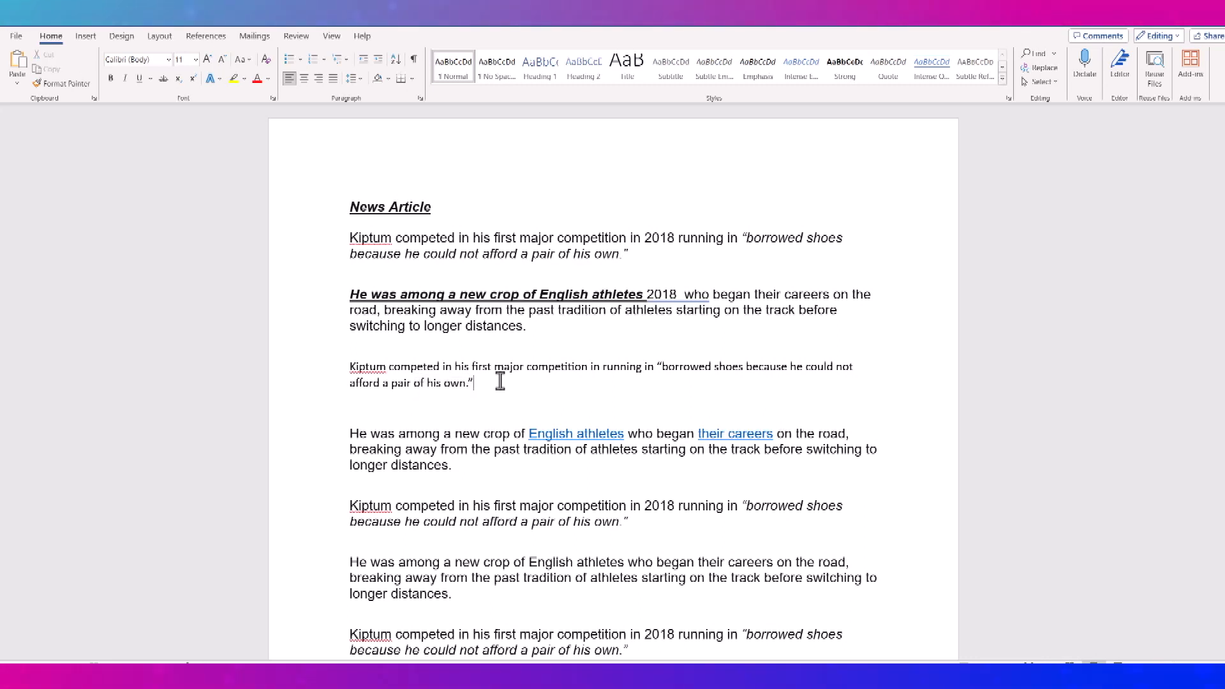
Select the entire third paragraph and increase its font size by several points, one point at a time.
triple_click(500, 381)
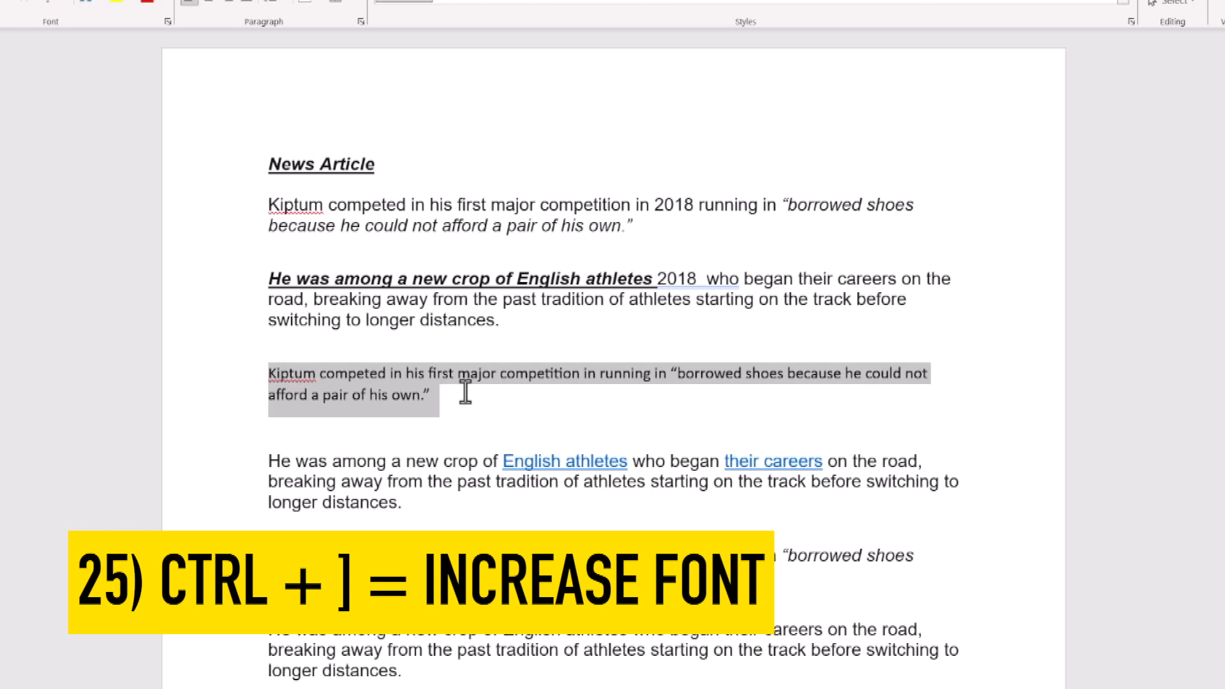
key("ctrl+bracketright")
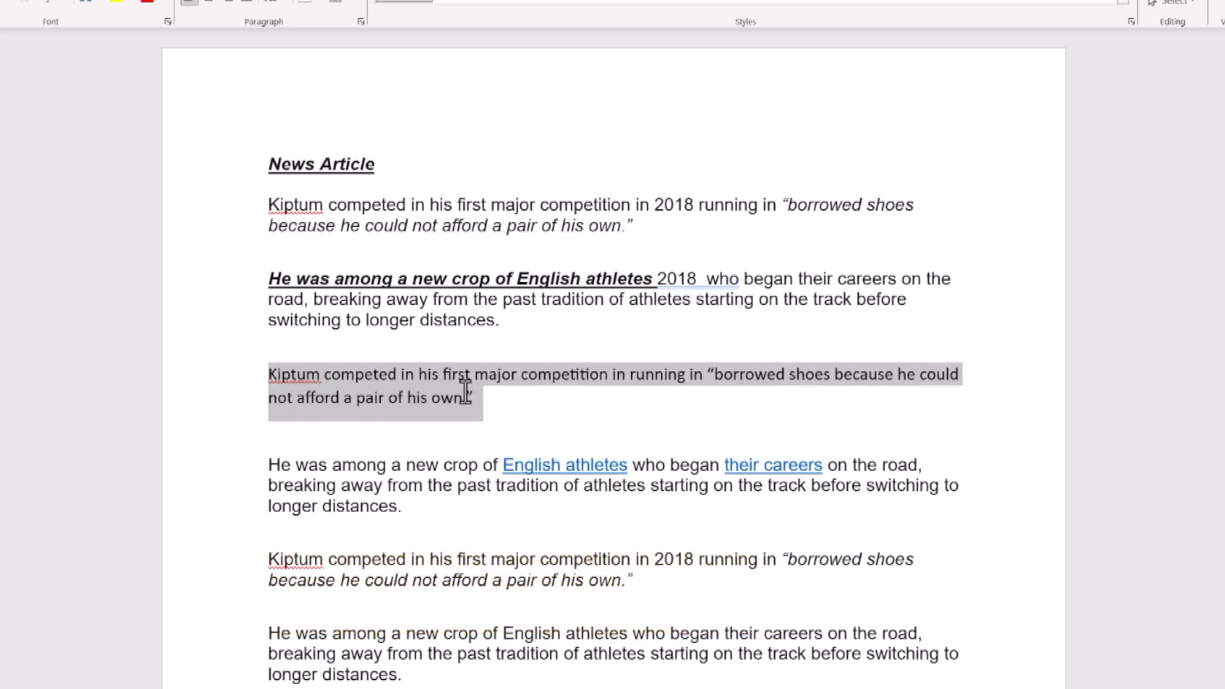
key("ctrl+bracketright")
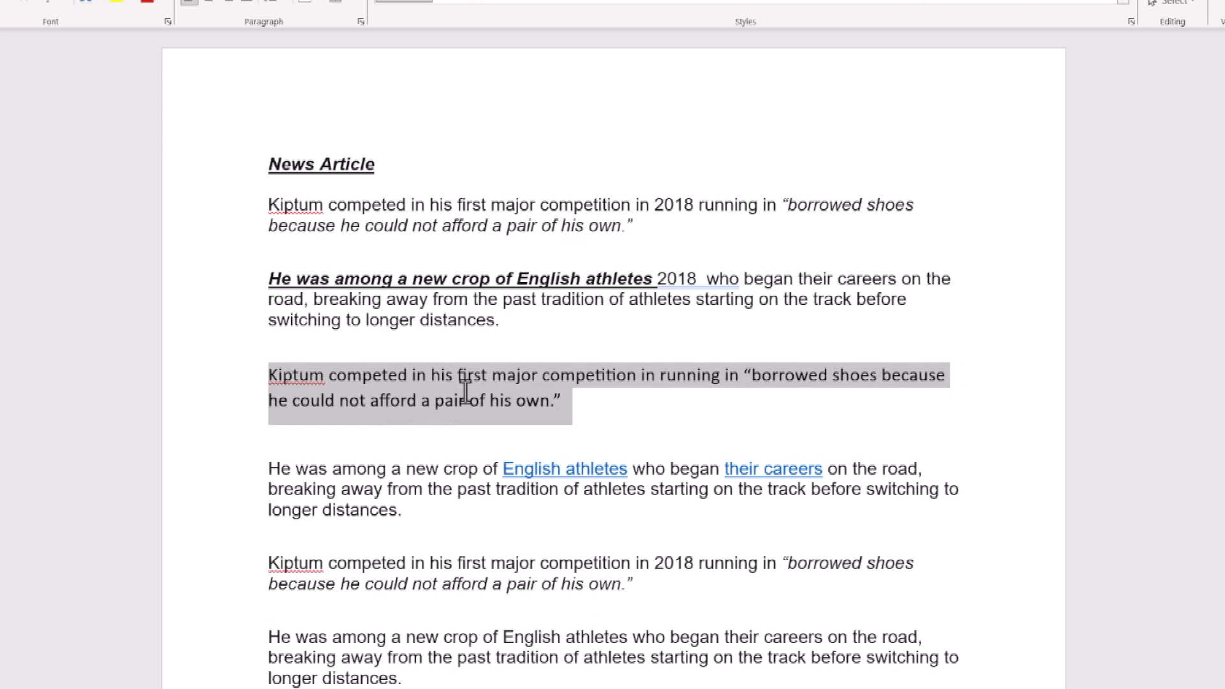
key("ctrl+bracketright")
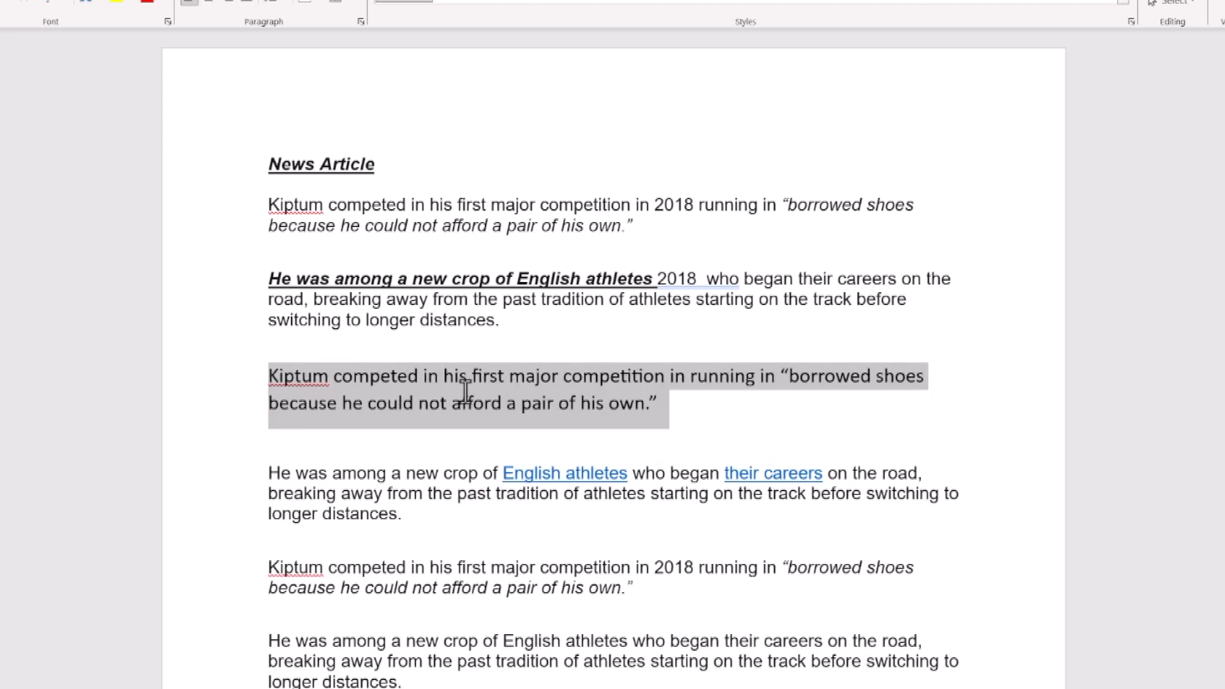
key("ctrl+bracketright")
key("ctrl+bracketright")
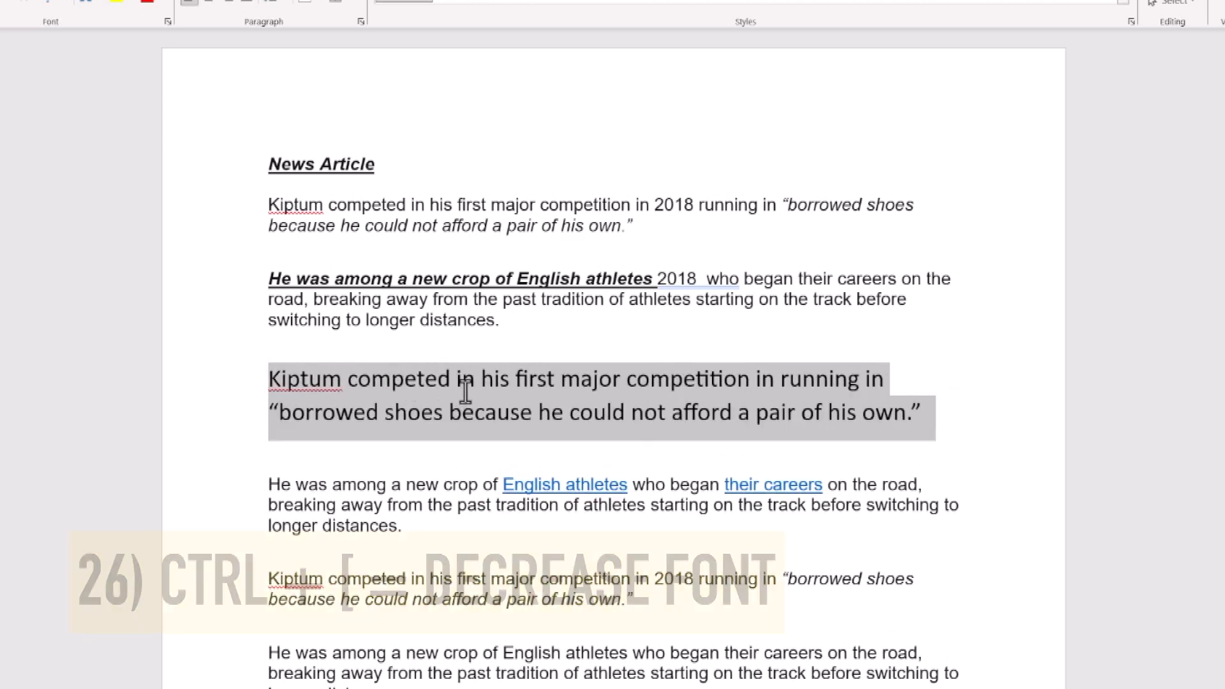
Decrease the selected third paragraph's font size by several points, one point at a time.
key("ctrl+bracketleft")
key("ctrl+bracketleft")
key("ctrl+bracketleft")
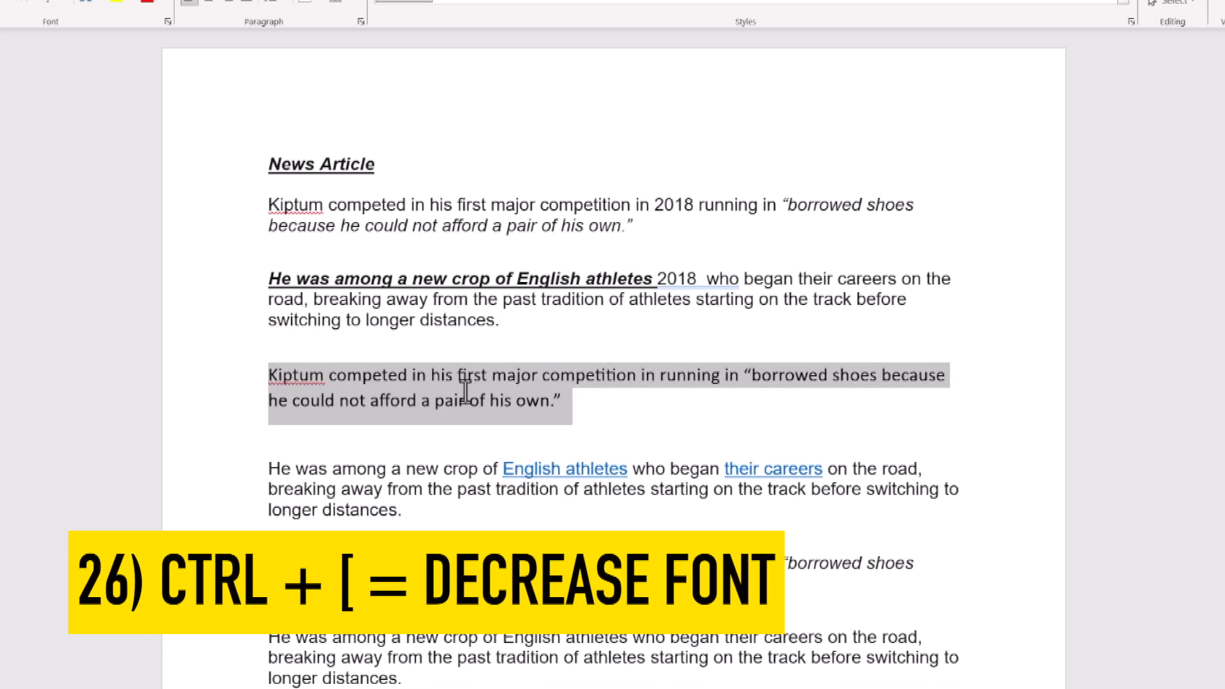
key("ctrl+bracketleft")
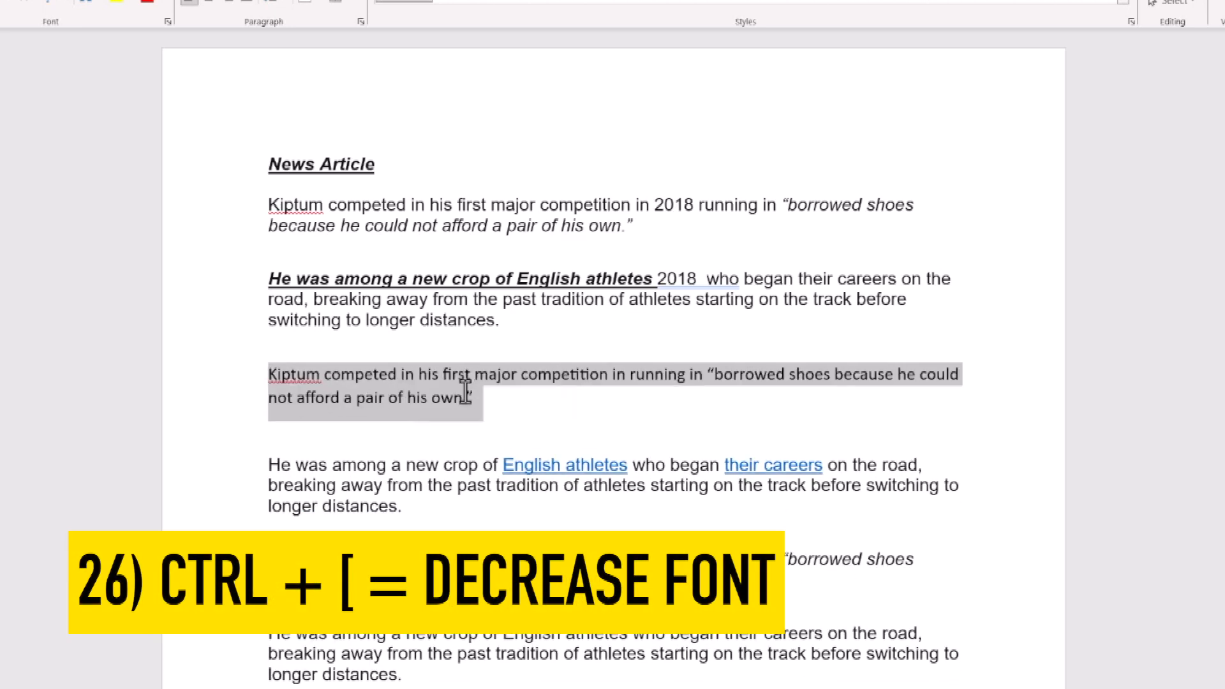
key("ctrl+bracketleft")
Enlarge the third paragraph's text again by a few points, and reduce it to 10 pt.
key("ctrl+bracketright")
key("ctrl+bracketright")
key("ctrl+bracketright")
key("ctrl+bracketright")
key("ctrl+bracketleft")
key("ctrl+bracketleft")
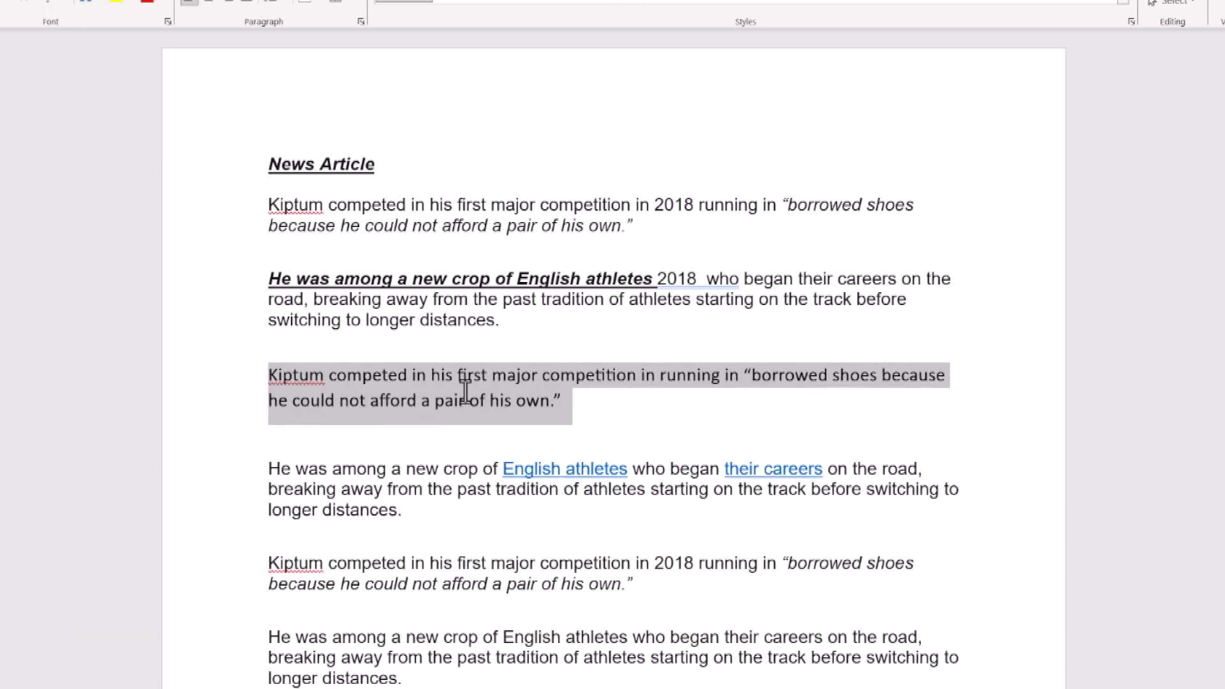
key("ctrl+bracketleft")
key("ctrl+bracketleft")
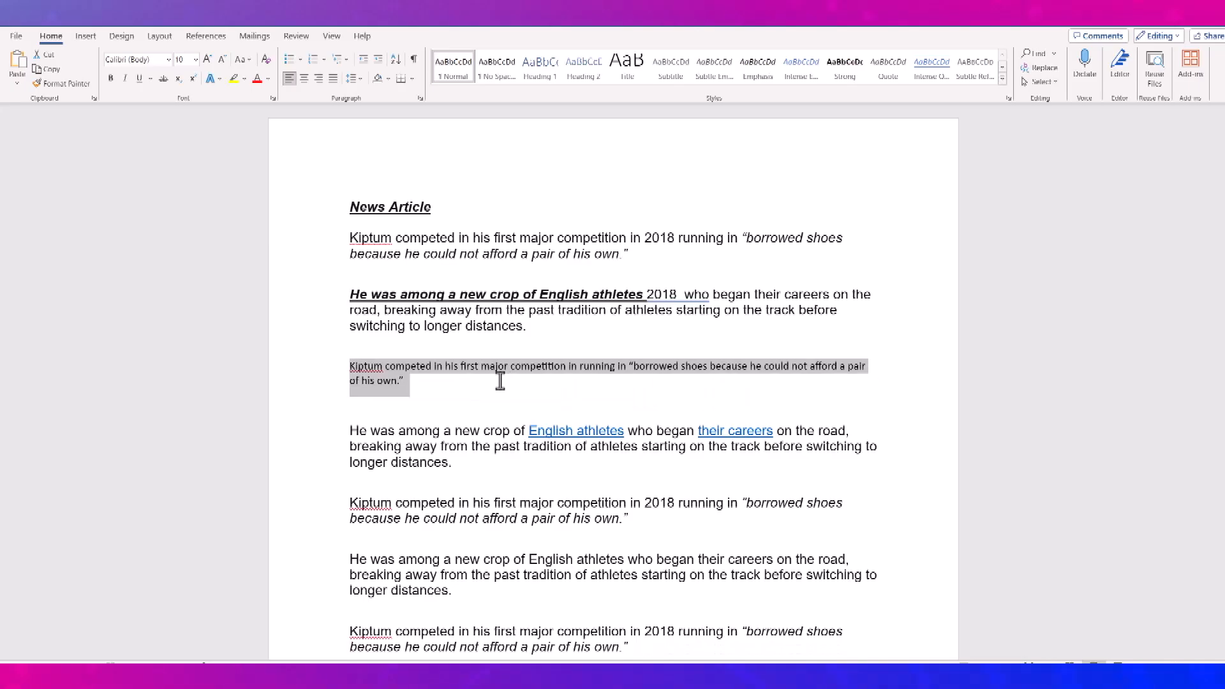
Raise the third paragraph's font size by two points and bring it back down to 10 pt.
key("ctrl+bracketright")
key("ctrl+bracketright")
key("ctrl+bracketleft")
key("ctrl+bracketleft")
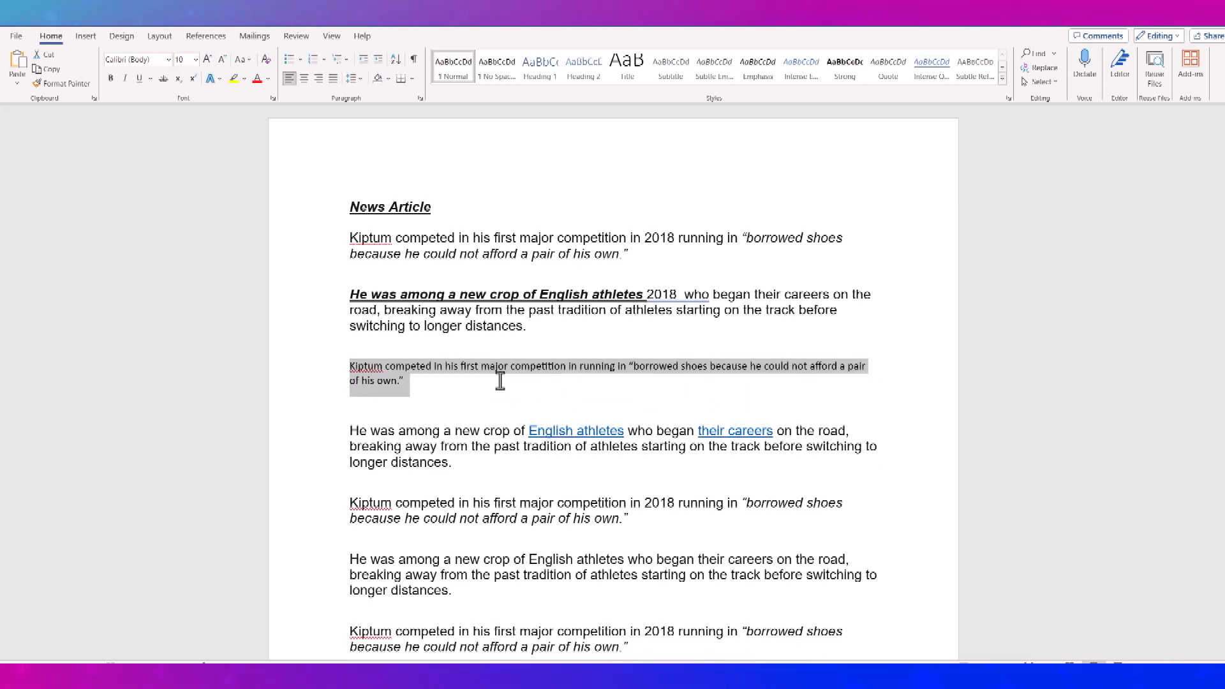